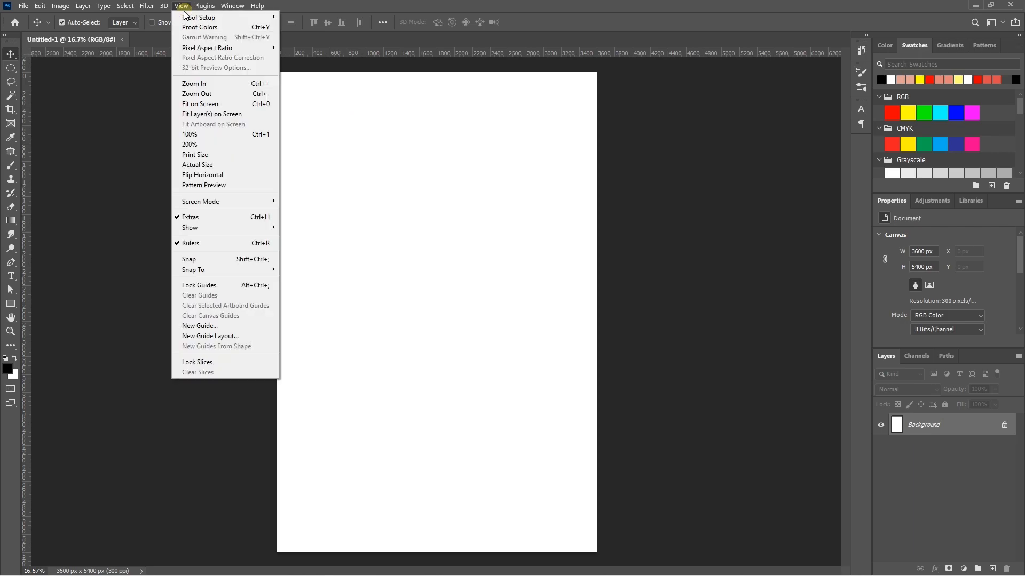
Start a new guide layout and set its top margin to 0.5 in.
{"action": "left_click", "coordinate": [229, 335]}
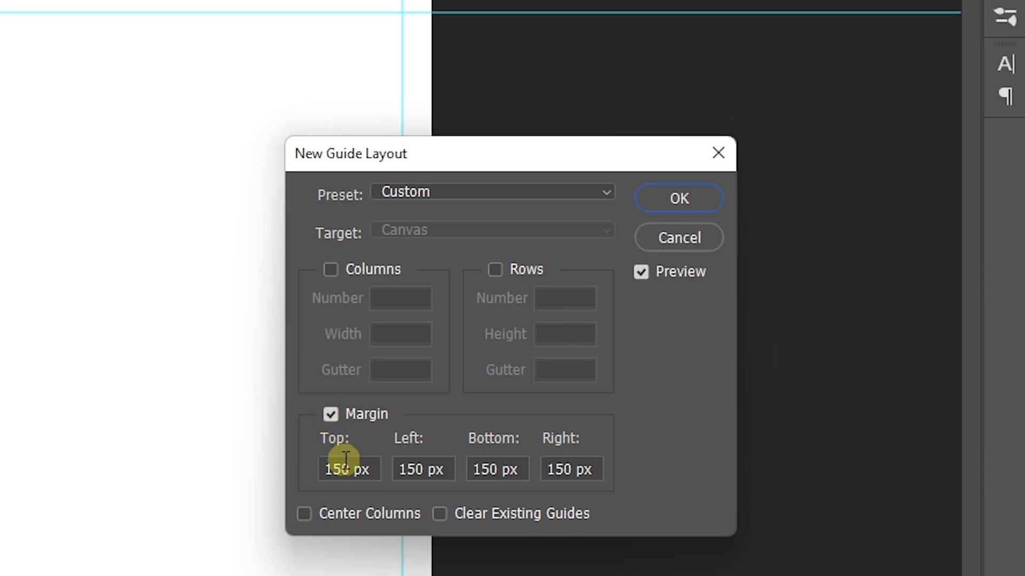
{"action": "left_click_drag", "start_coordinate": [378, 469], "coordinate": [299, 455]}
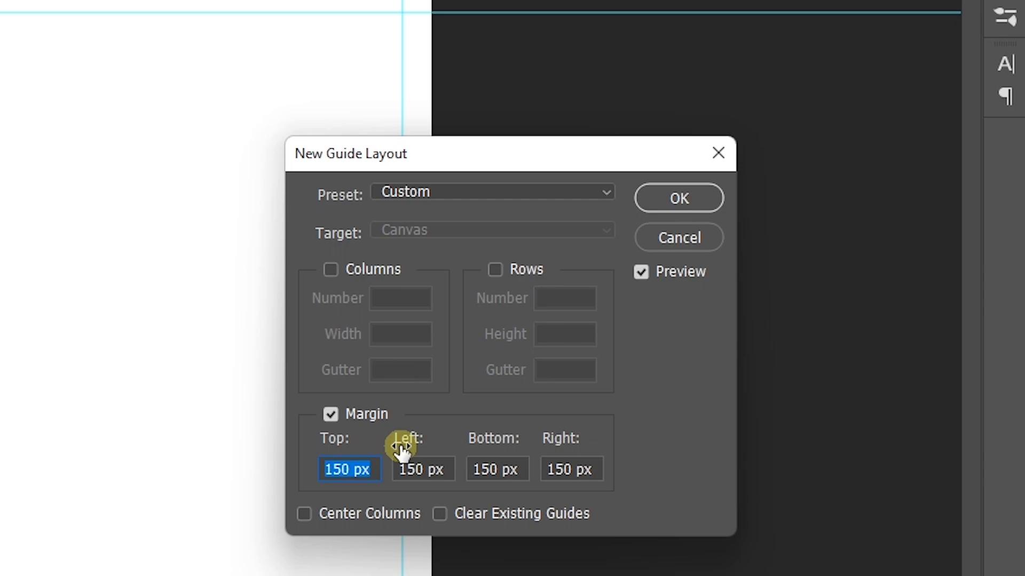
{"action": "key", "text": "BackSpace"}
{"action": "type", "text": "0.5"}
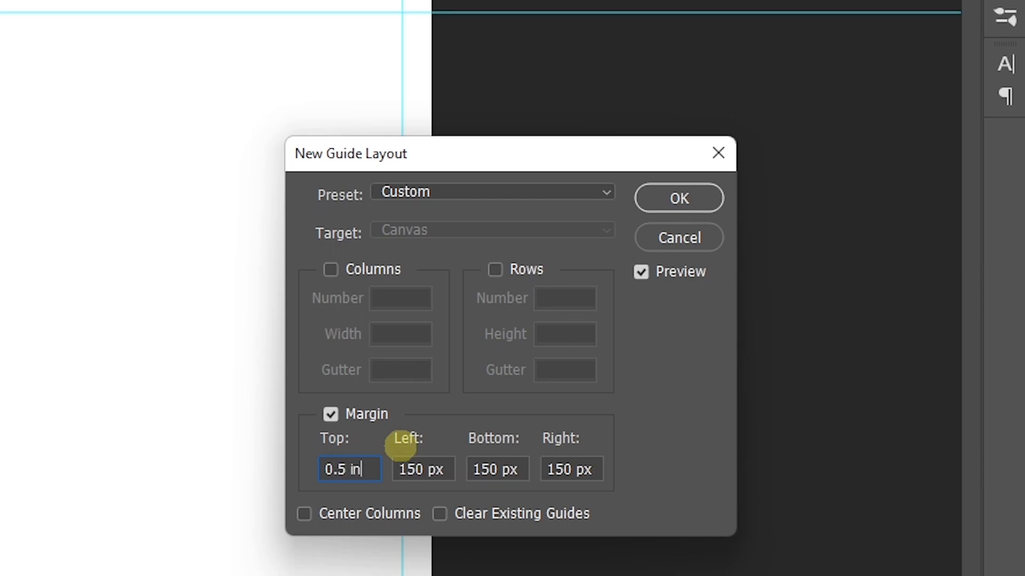
Give the left, bottom and right margins the same 0.5 in value, create the guides and lock them.
{"action": "left_click_drag", "start_coordinate": [372, 467], "coordinate": [316, 470]}
{"action": "key", "text": "ctrl+c"}
{"action": "left_click", "coordinate": [399, 469]}
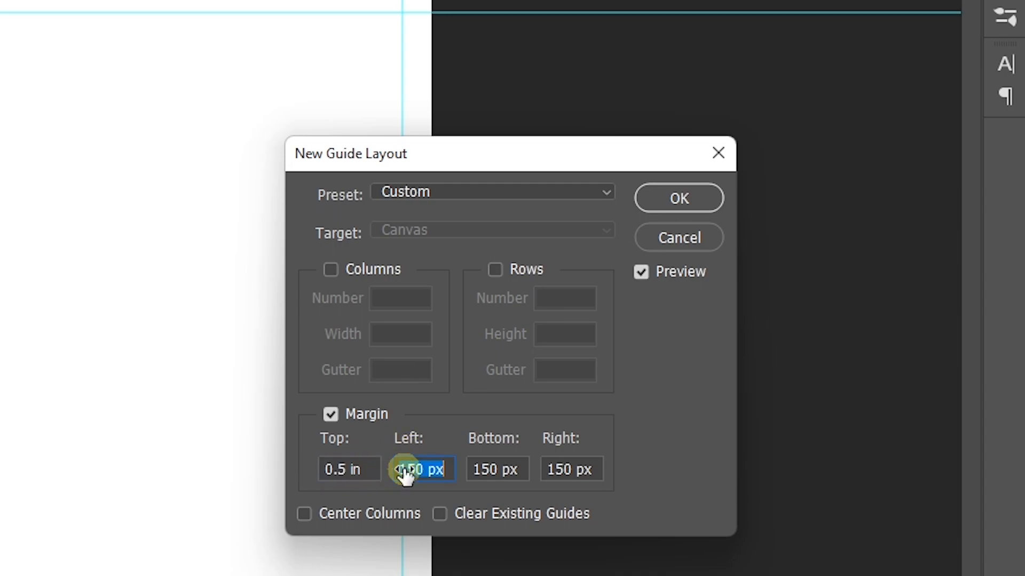
{"action": "key", "text": "ctrl+v"}
{"action": "left_click", "coordinate": [483, 470]}
{"action": "key", "text": "ctrl+v"}
{"action": "left_click", "coordinate": [560, 470]}
{"action": "key", "text": "ctrl+v"}
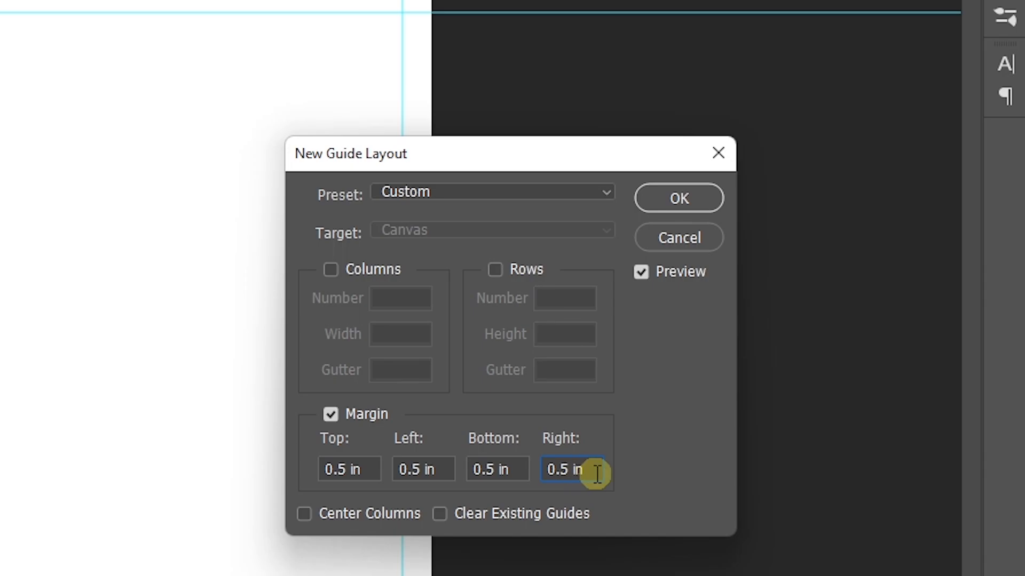
{"action": "left_click", "coordinate": [665, 199]}
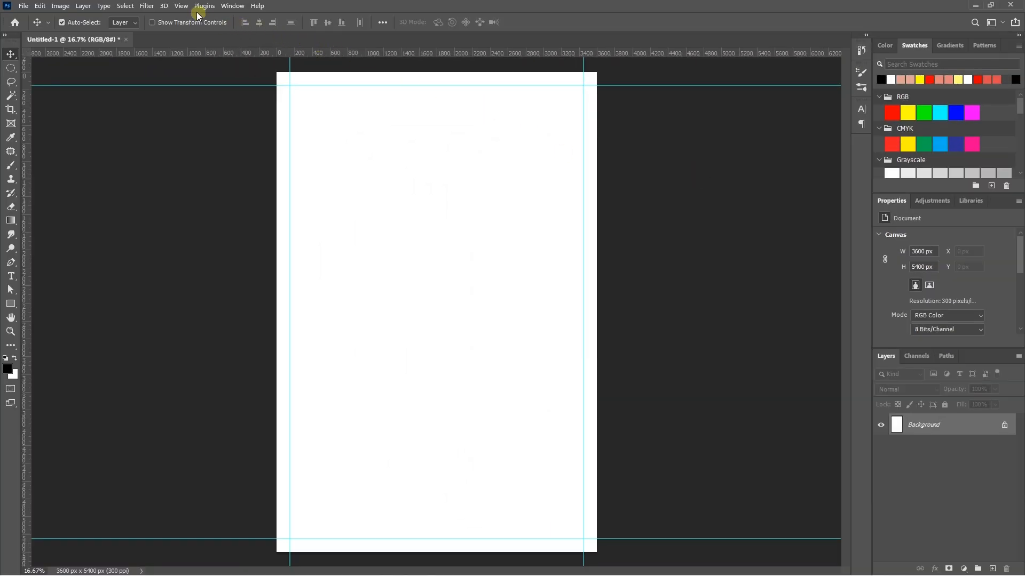
{"action": "left_click", "coordinate": [181, 6]}
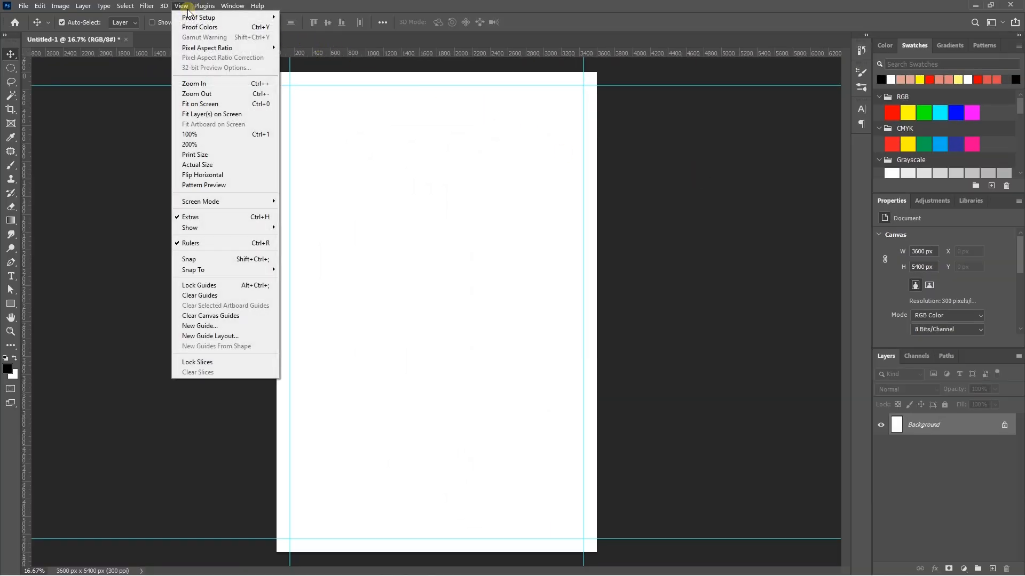
{"action": "left_click", "coordinate": [218, 287]}
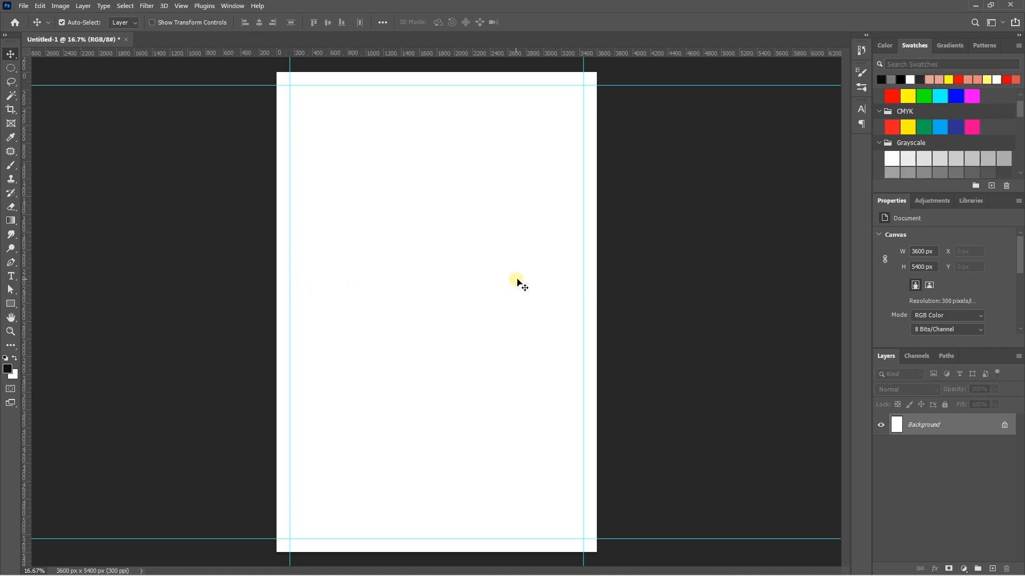
Fill the Background layer with a medium grey from the Grayscale swatches.
{"action": "scroll", "coordinate": [923, 161], "scroll_direction": "down", "scroll_amount": 2}
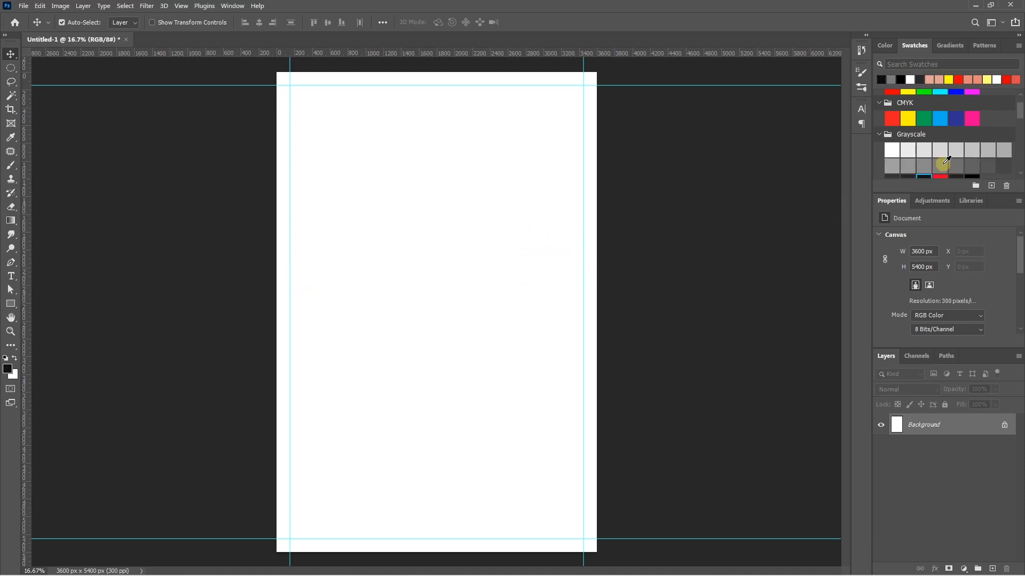
{"action": "left_click", "coordinate": [921, 157]}
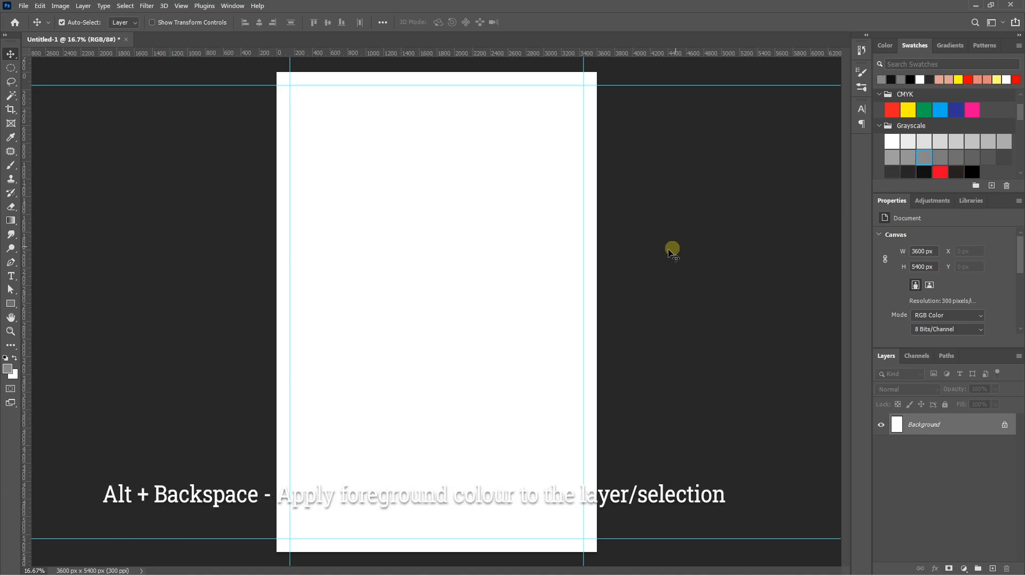
{"action": "key", "text": "alt+BackSpace"}
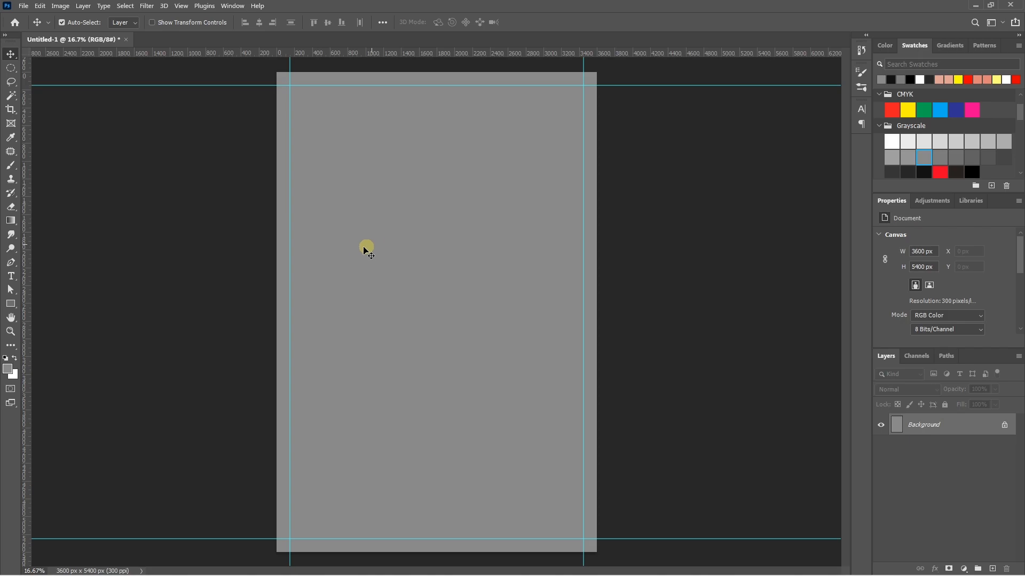
Draw a square shape about 1128 by 1128 px in the upper middle of the canvas and set its fill to none.
{"action": "left_click_drag", "start_coordinate": [10, 305], "coordinate": [40, 307]}
{"action": "left_click_drag", "start_coordinate": [369, 208], "coordinate": [477, 307]}
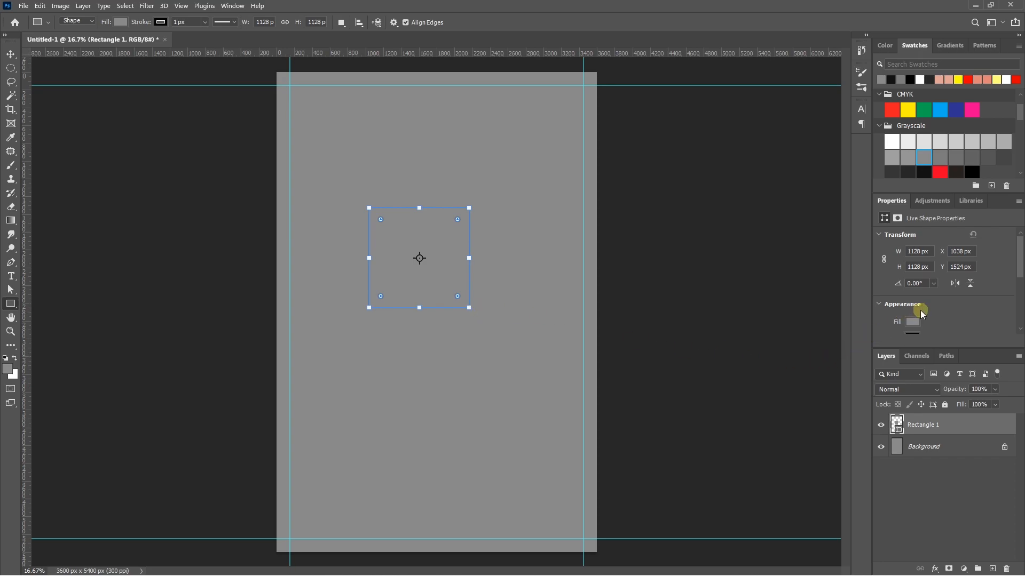
{"action": "scroll", "coordinate": [922, 313], "scroll_direction": "down", "scroll_amount": 1}
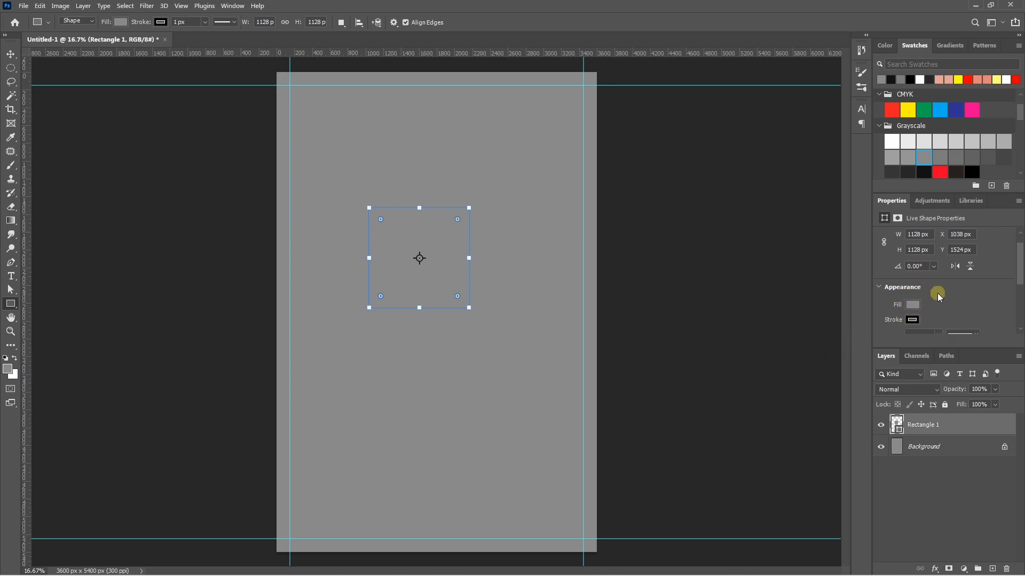
{"action": "left_click", "coordinate": [231, 6]}
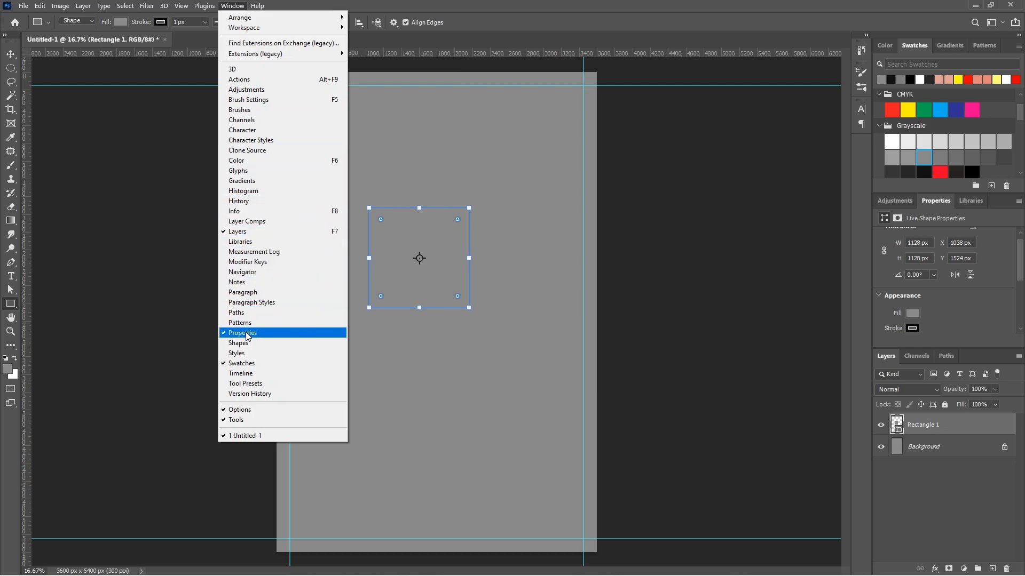
{"action": "left_click", "coordinate": [910, 302]}
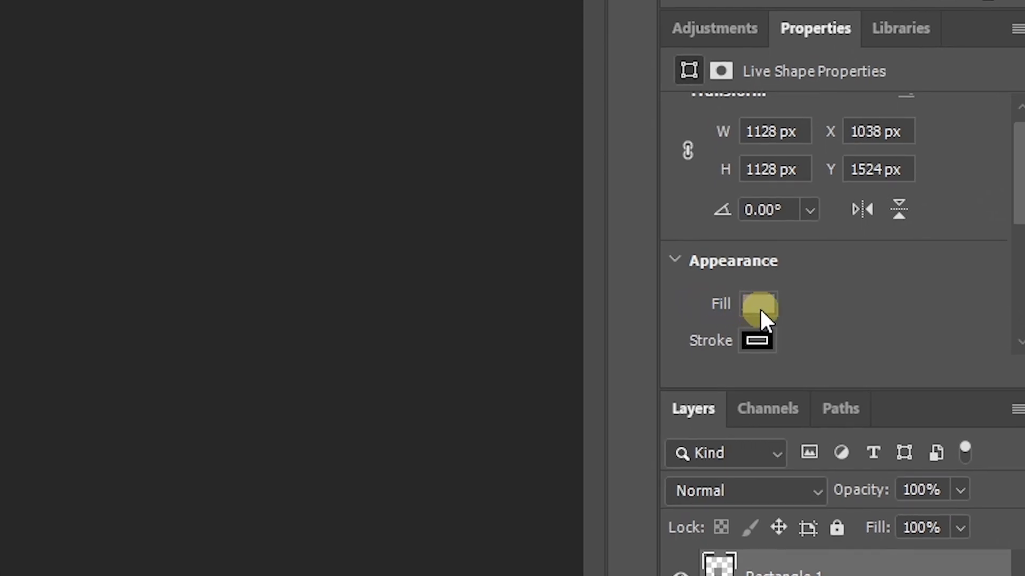
{"action": "left_click", "coordinate": [913, 314]}
{"action": "left_click", "coordinate": [683, 357]}
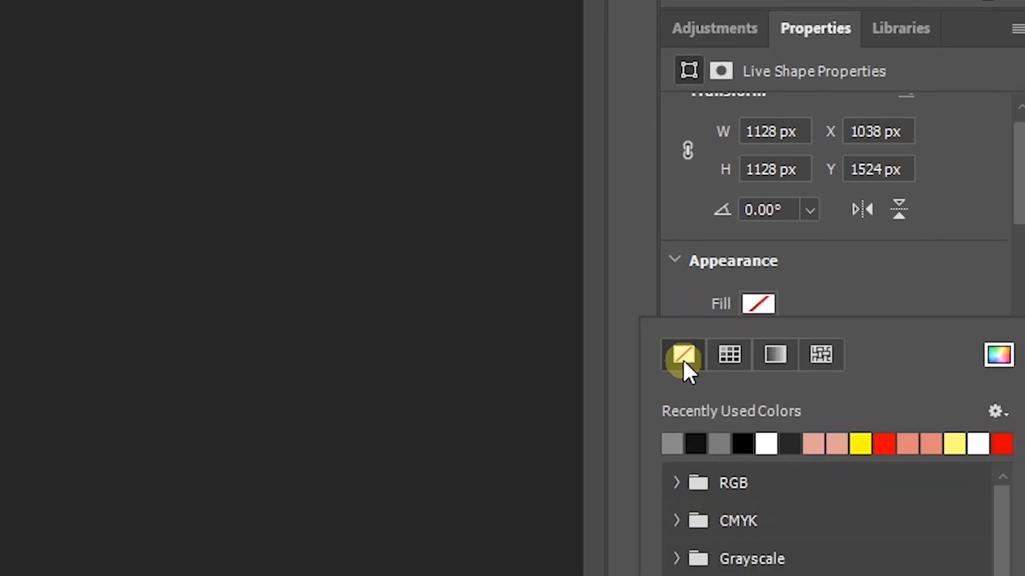
{"action": "left_click", "coordinate": [841, 292]}
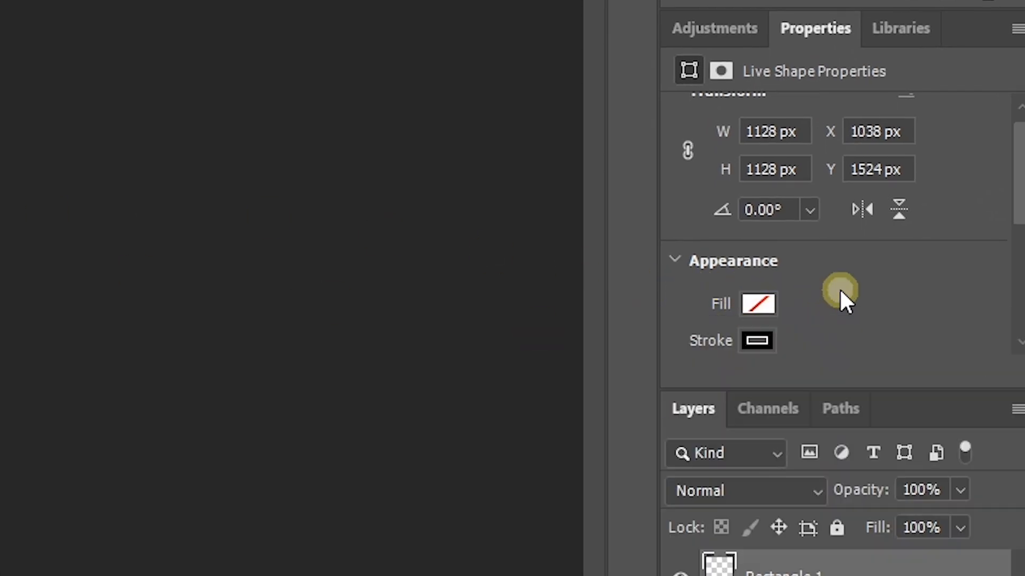
Give the square a white stroke 50 px wide.
{"action": "left_click", "coordinate": [758, 341]}
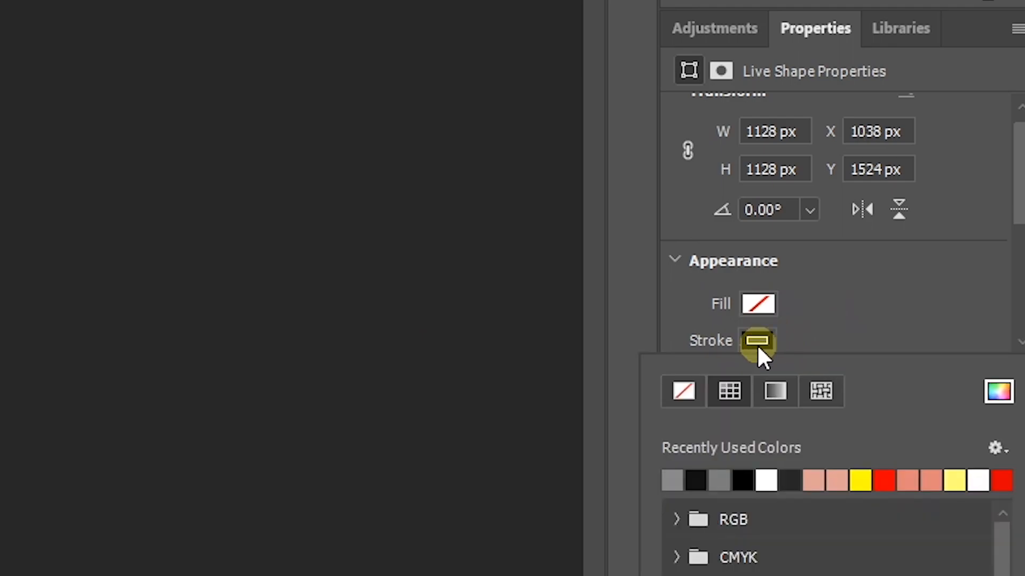
{"action": "left_click", "coordinate": [767, 478]}
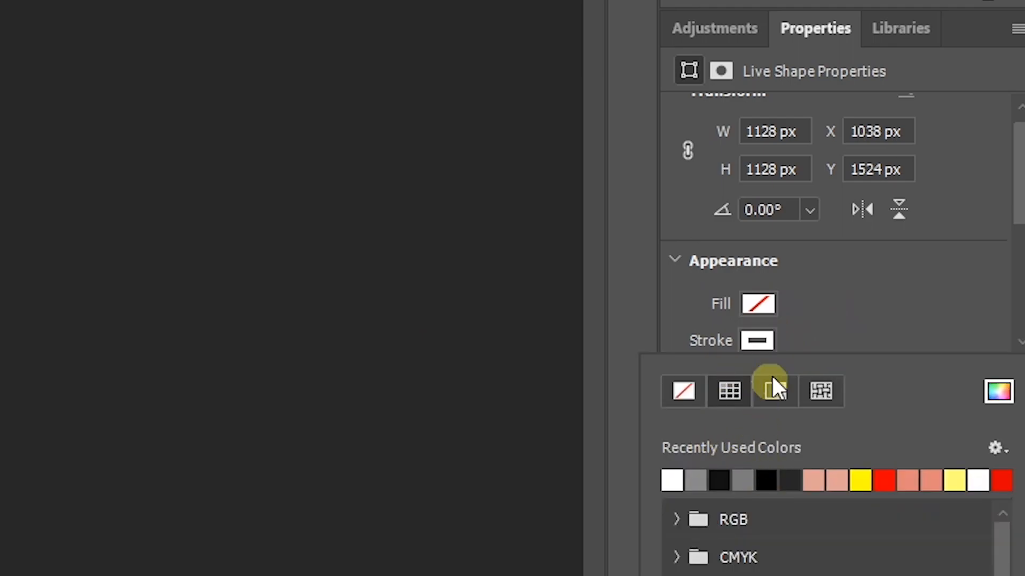
{"action": "left_click", "coordinate": [793, 335]}
{"action": "left_click", "coordinate": [793, 335]}
{"action": "type", "text": "50"}
{"action": "key", "text": "Return"}
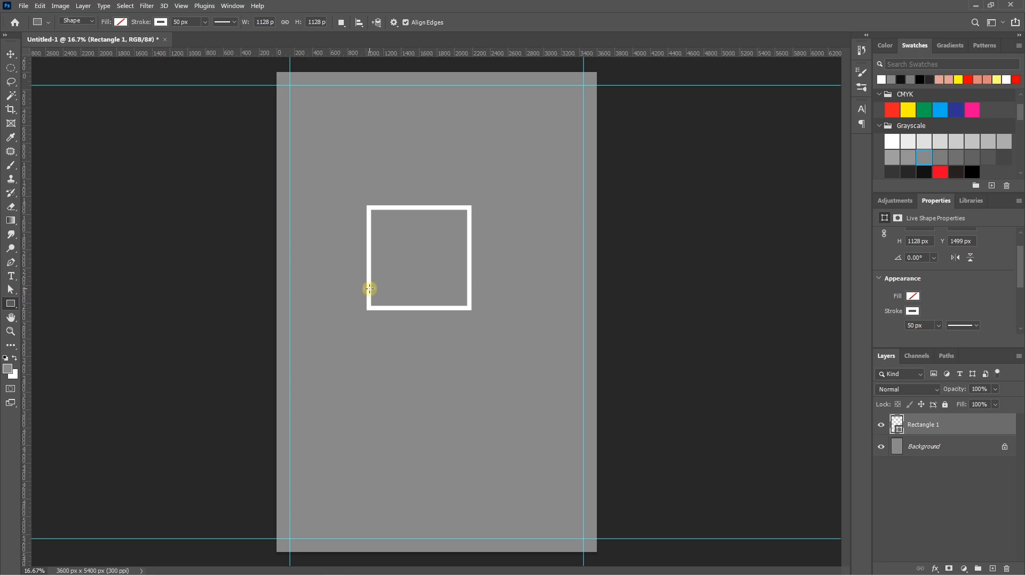
Duplicate the square's layer and give the copy a white fill with no stroke.
{"action": "left_click", "coordinate": [11, 54]}
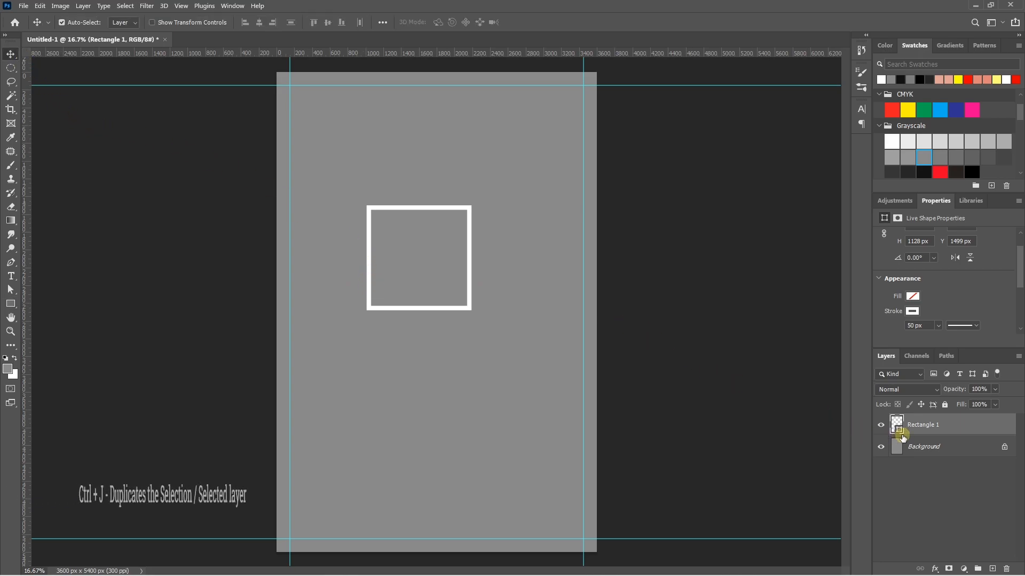
{"action": "key", "text": "ctrl+j"}
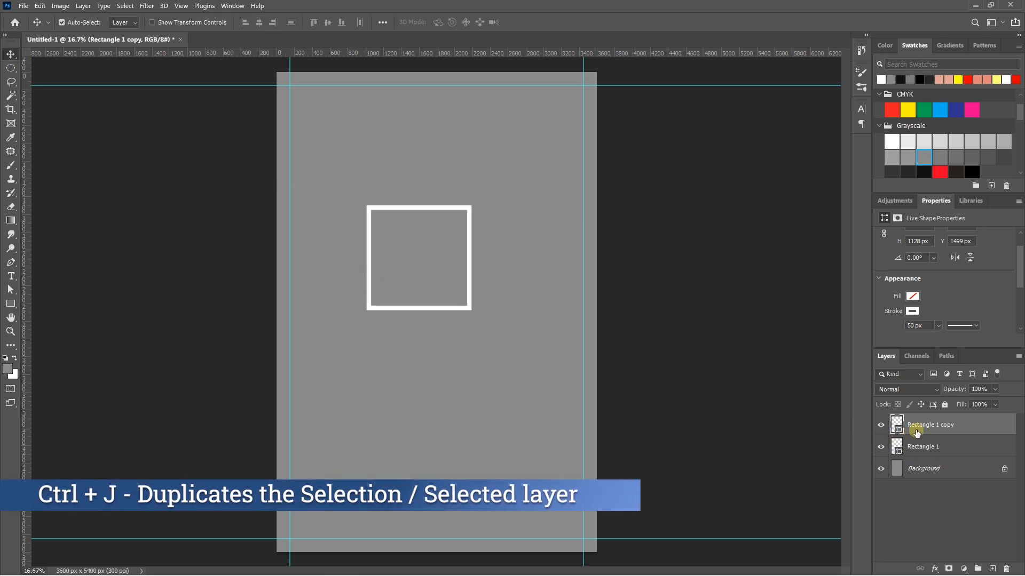
{"action": "left_click", "coordinate": [912, 297]}
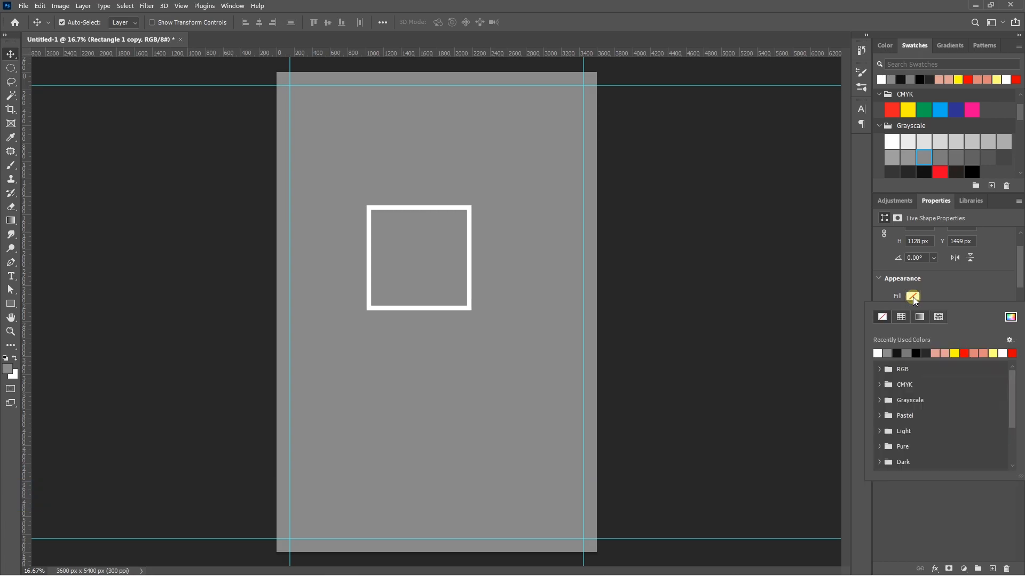
{"action": "left_click", "coordinate": [901, 317]}
{"action": "left_click", "coordinate": [933, 300]}
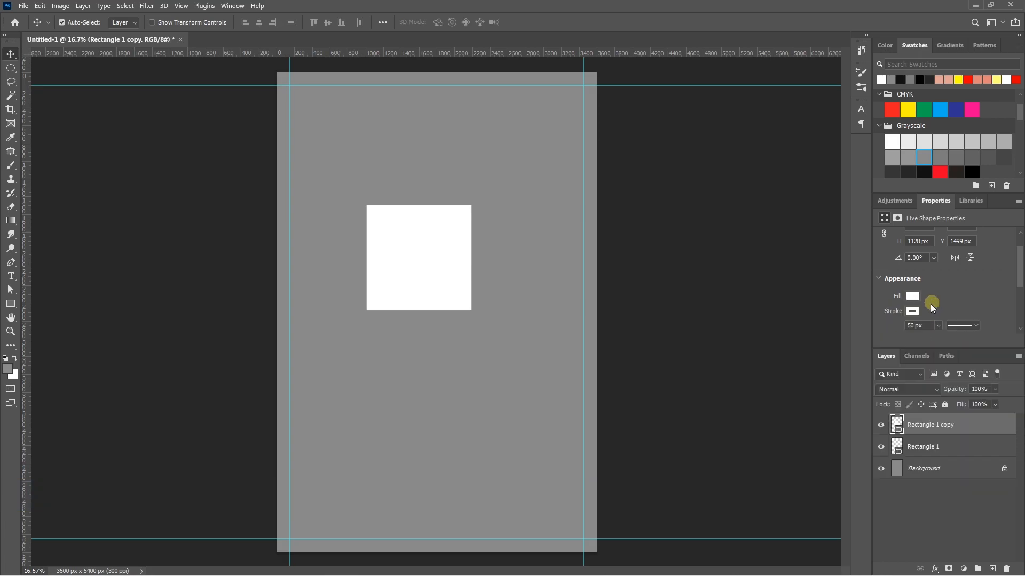
{"action": "left_click", "coordinate": [913, 311]}
{"action": "left_click", "coordinate": [883, 333]}
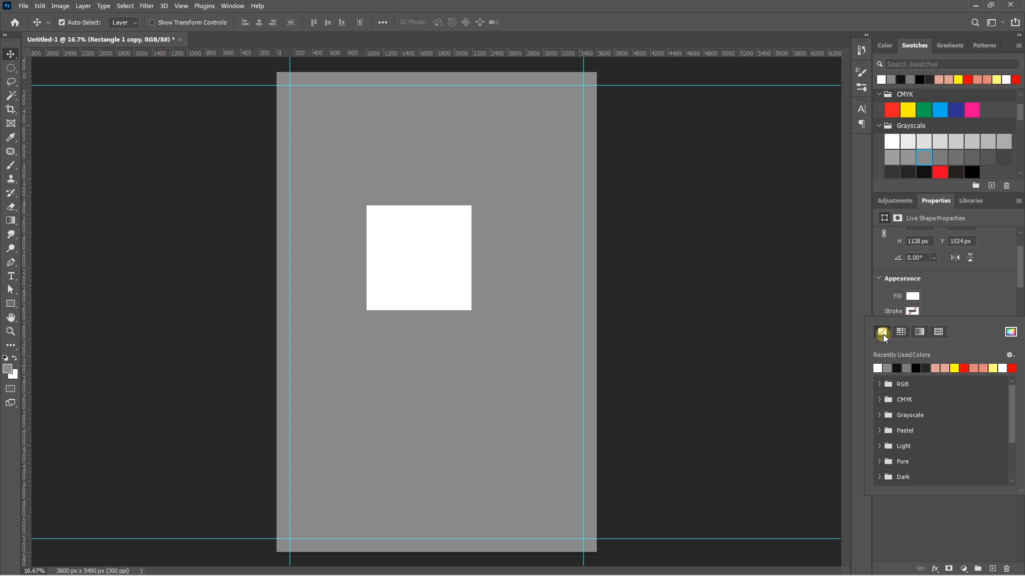
{"action": "left_click", "coordinate": [939, 303]}
Shrink the filled copy from its top edge to a strip about 180 px high along the frame's bottom.
{"action": "key", "text": "ctrl+t"}
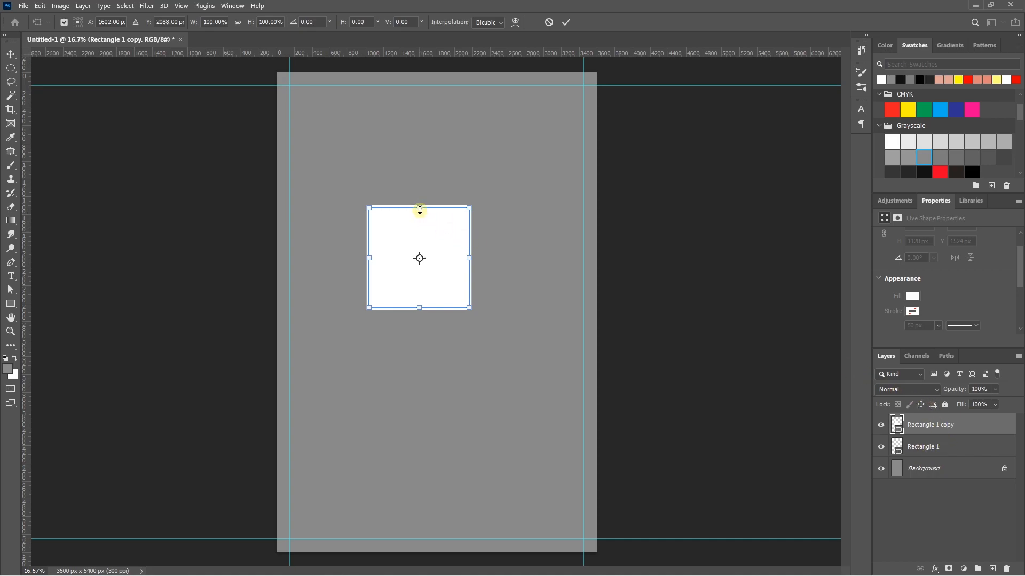
{"action": "left_click_drag", "start_coordinate": [420, 209], "coordinate": [421, 293]}
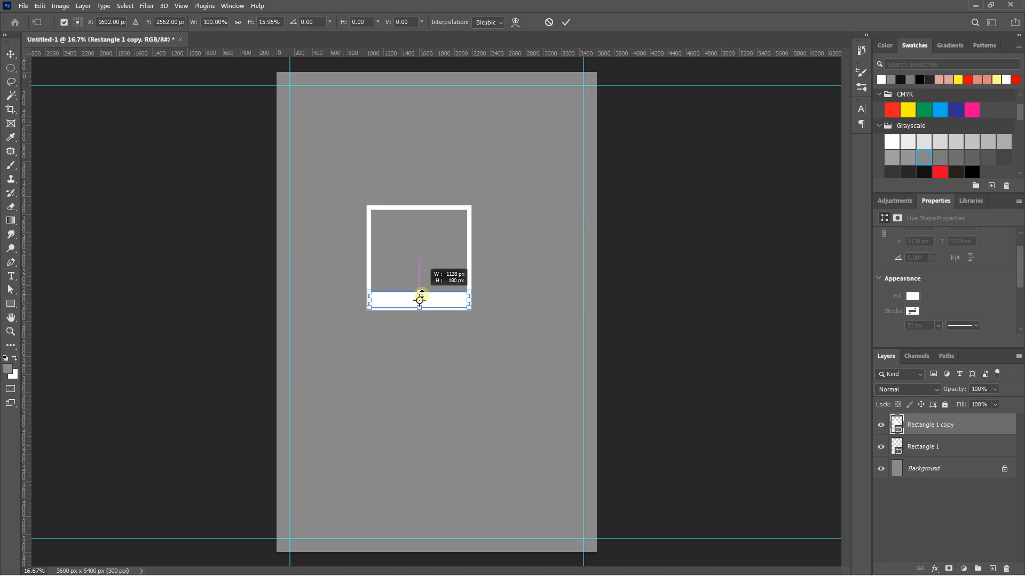
{"action": "key", "text": "Return"}
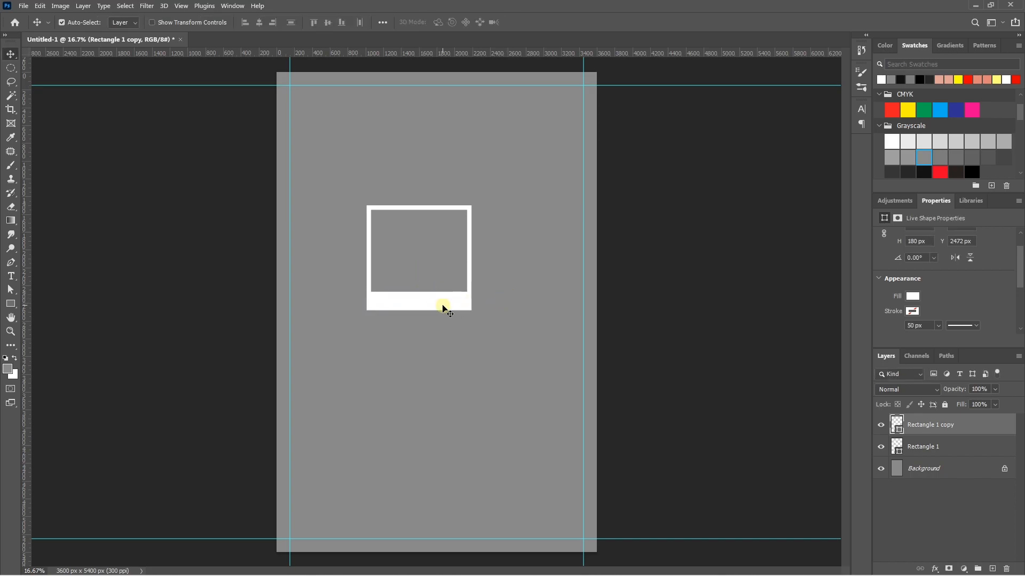
{"action": "left_click_drag", "start_coordinate": [443, 308], "coordinate": [524, 315]}
{"action": "left_click_drag", "start_coordinate": [430, 305], "coordinate": [442, 338]}
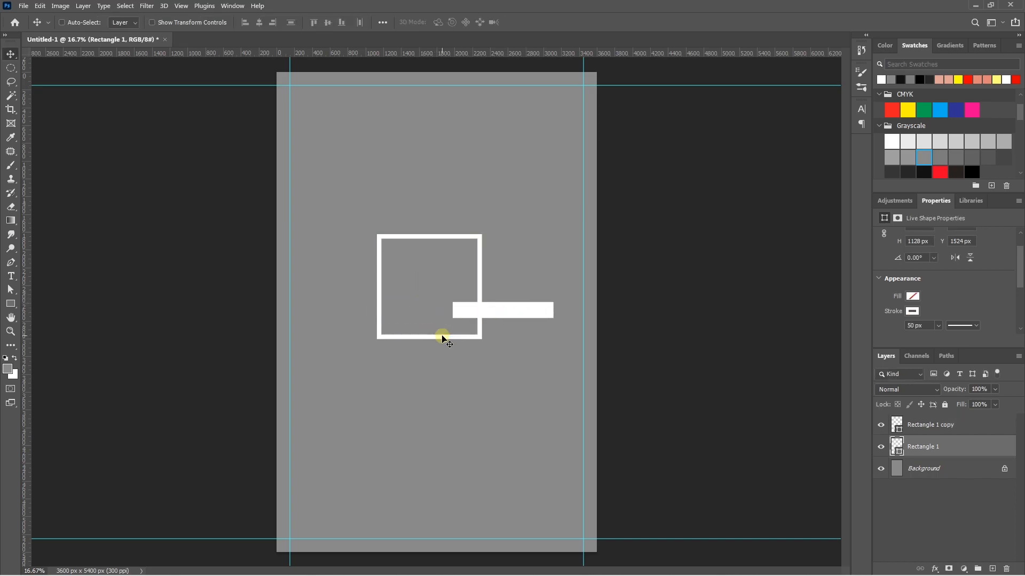
{"action": "key", "text": "ctrl+z"}
{"action": "key", "text": "ctrl+z"}
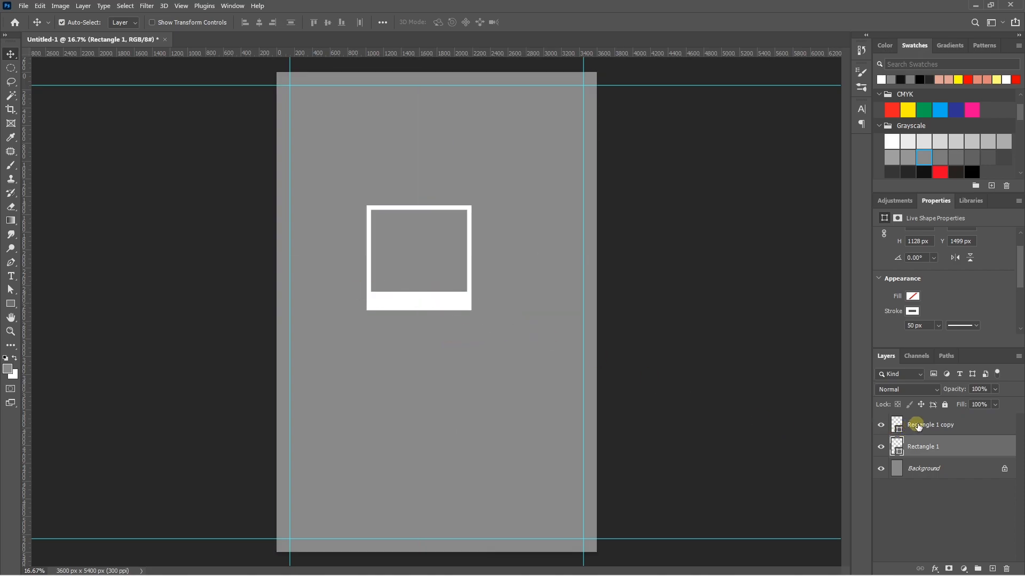
Rasterize the Rectangle 1 and Rectangle 1 copy layers and merge them into a single layer.
{"action": "left_click", "coordinate": [931, 428], "text": "shift"}
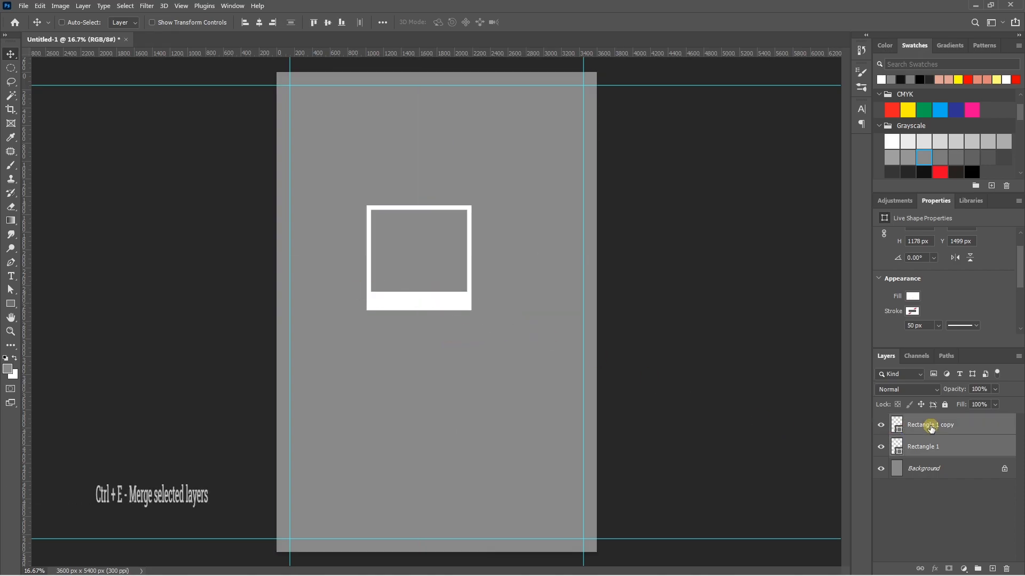
{"action": "key", "text": "ctrl+e"}
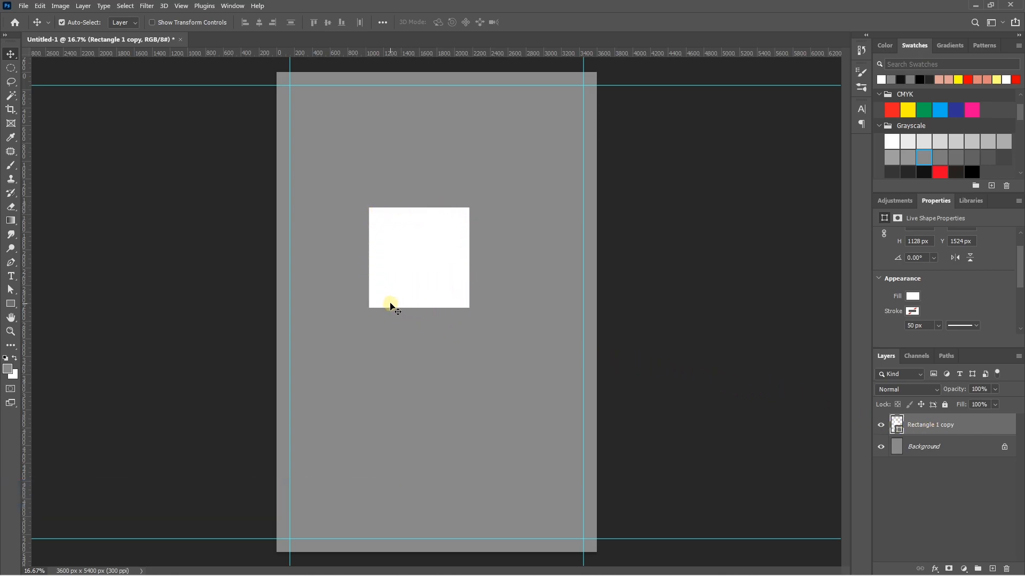
{"action": "key", "text": "ctrl+z"}
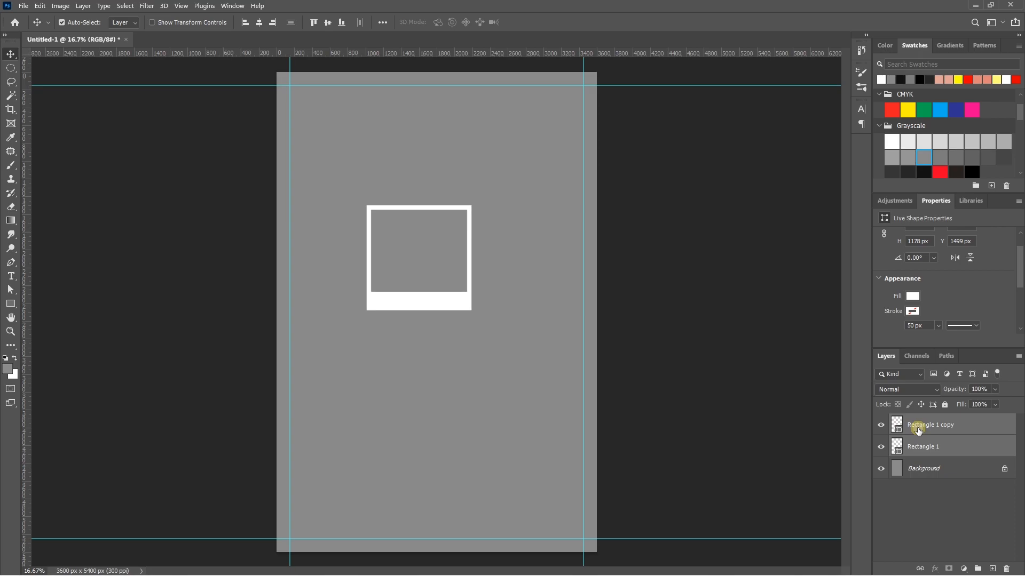
{"action": "right_click", "coordinate": [914, 426]}
{"action": "left_click", "coordinate": [838, 289]}
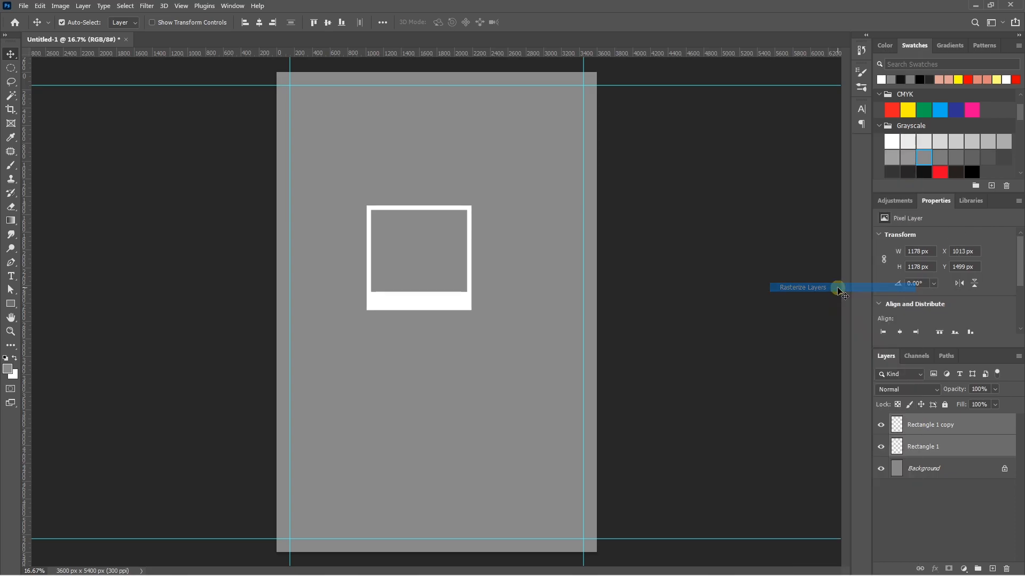
{"action": "key", "text": "ctrl+e"}
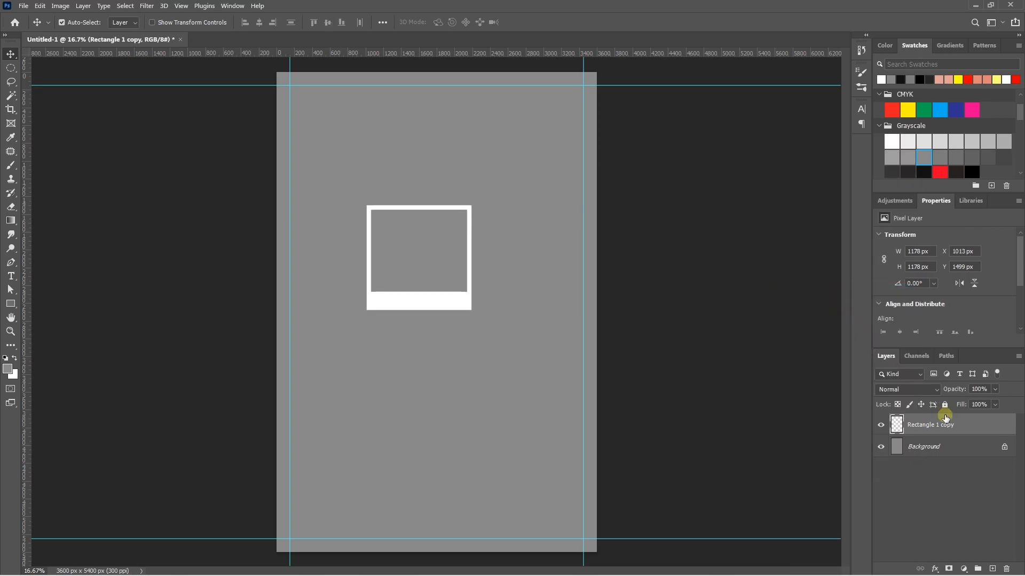
Select the empty area inside the white frame with the Magic Wand tool.
{"action": "mouse_move", "coordinate": [432, 302]}
{"action": "left_mouse_down"}
{"action": "mouse_move", "coordinate": [562, 331]}
{"action": "mouse_move", "coordinate": [450, 306]}
{"action": "left_mouse_up"}
{"action": "key", "text": "ctrl+z"}
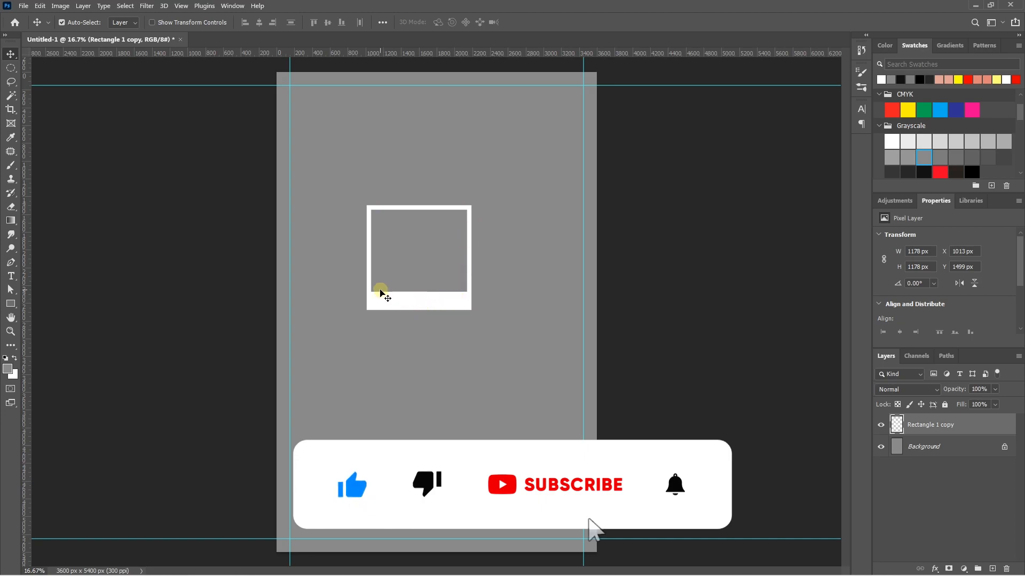
{"action": "left_click_drag", "start_coordinate": [11, 97], "coordinate": [53, 120]}
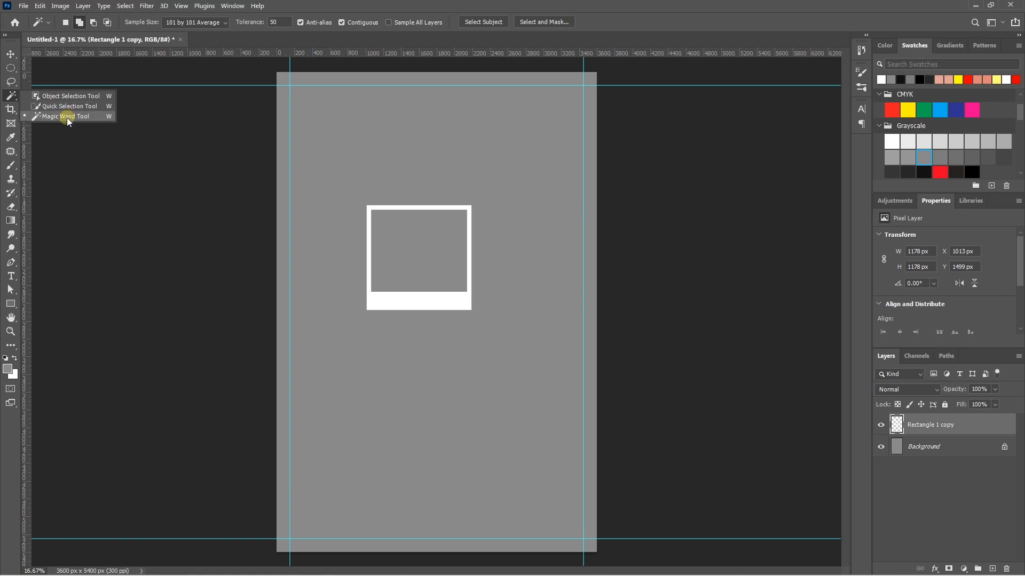
{"action": "left_click", "coordinate": [68, 117]}
{"action": "left_click", "coordinate": [412, 247]}
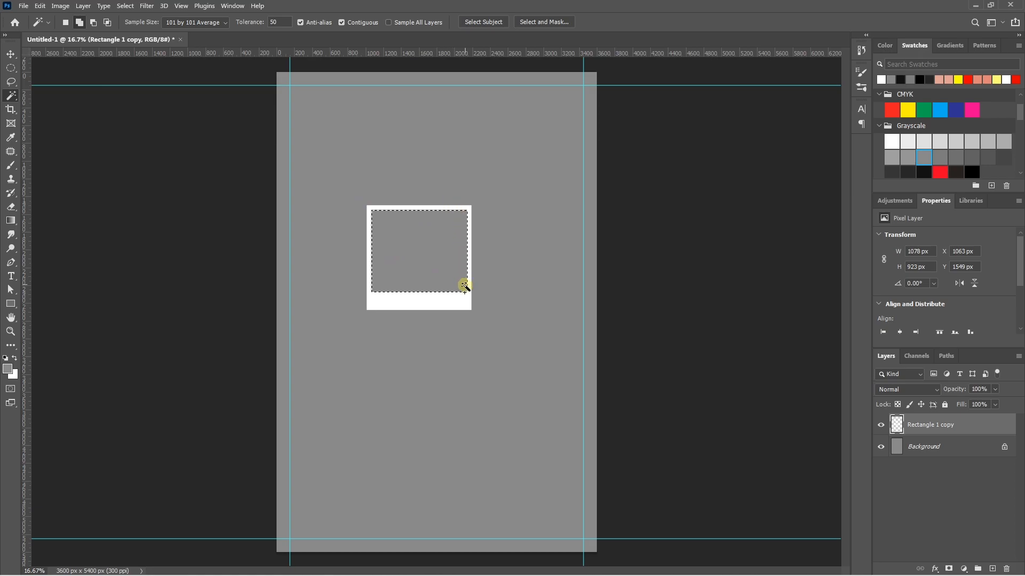
Fill the selected frame opening with black on a new layer and clear the selection.
{"action": "left_click", "coordinate": [991, 569]}
{"action": "left_click", "coordinate": [6, 356]}
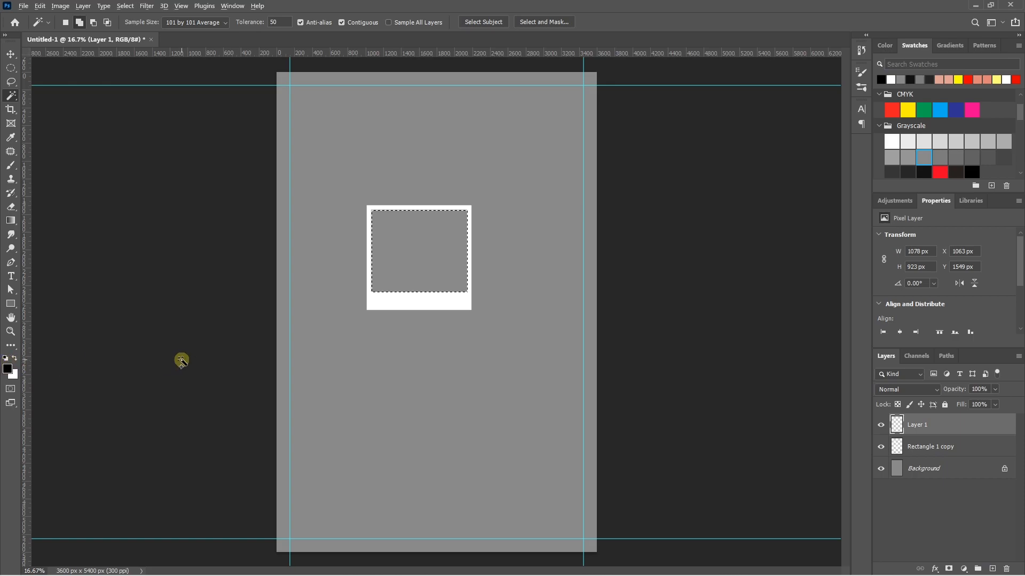
{"action": "key", "text": "alt+BackSpace"}
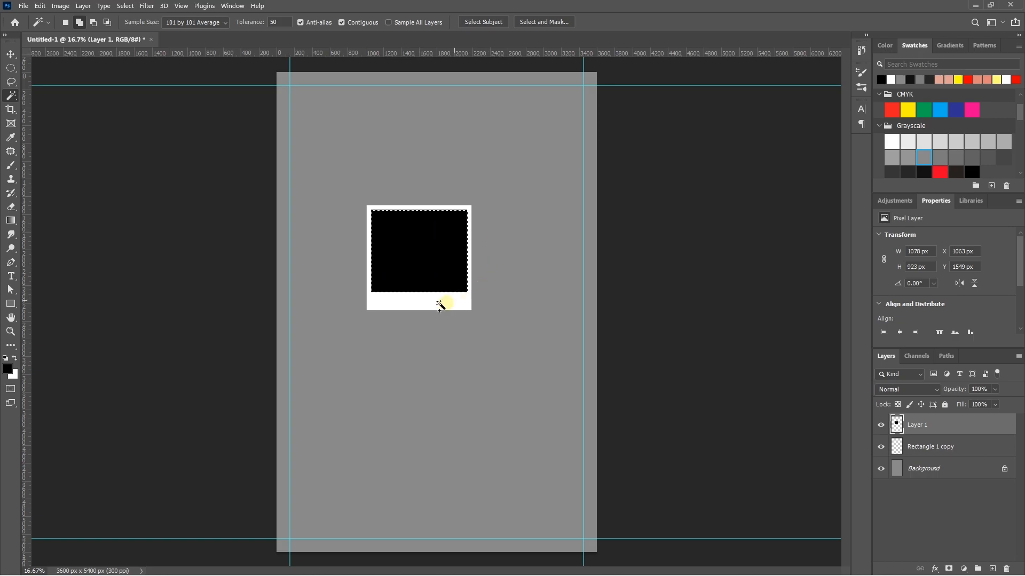
{"action": "key", "text": "ctrl+d"}
{"action": "left_click", "coordinate": [11, 55]}
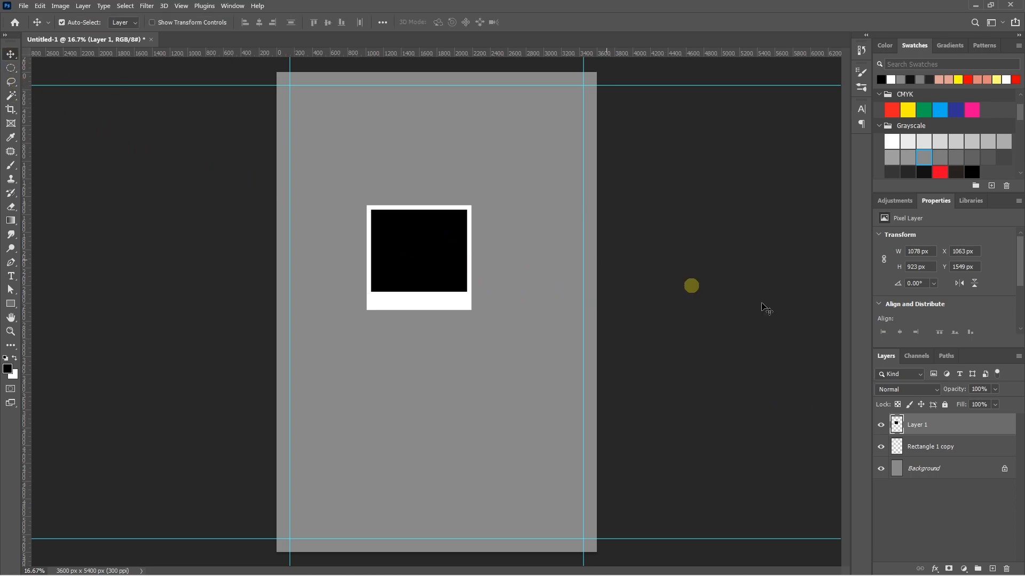
Link the black Layer 1 and the Rectangle 1 copy frame layer together.
{"action": "left_click", "coordinate": [917, 449], "text": "ctrl"}
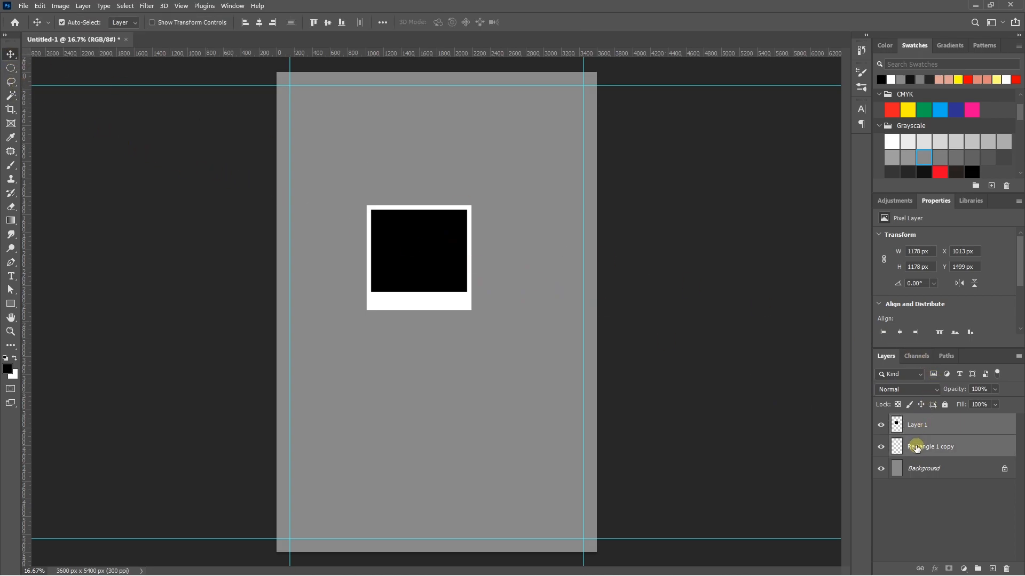
{"action": "left_click", "coordinate": [922, 430]}
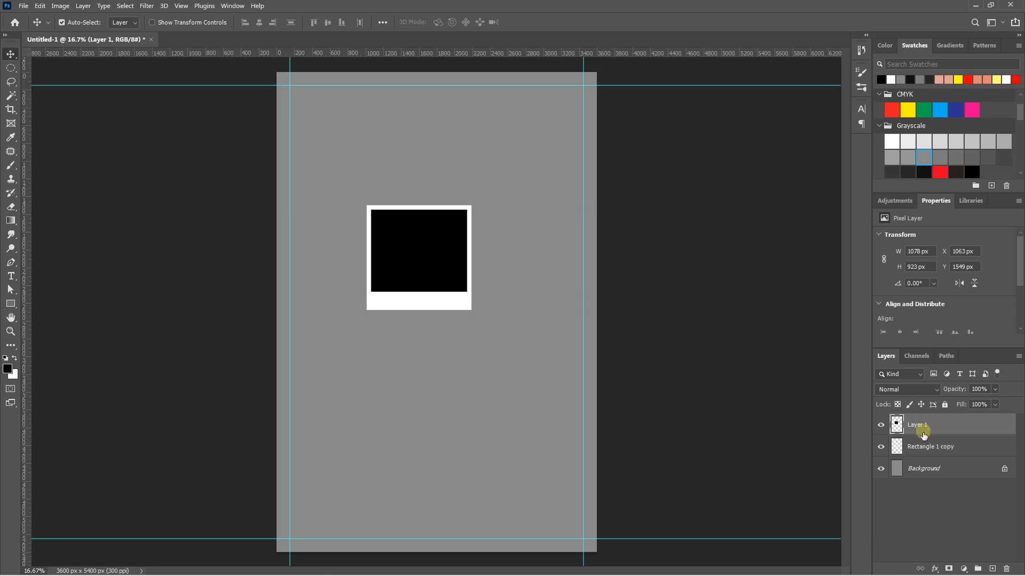
{"action": "left_click", "coordinate": [920, 446], "text": "ctrl"}
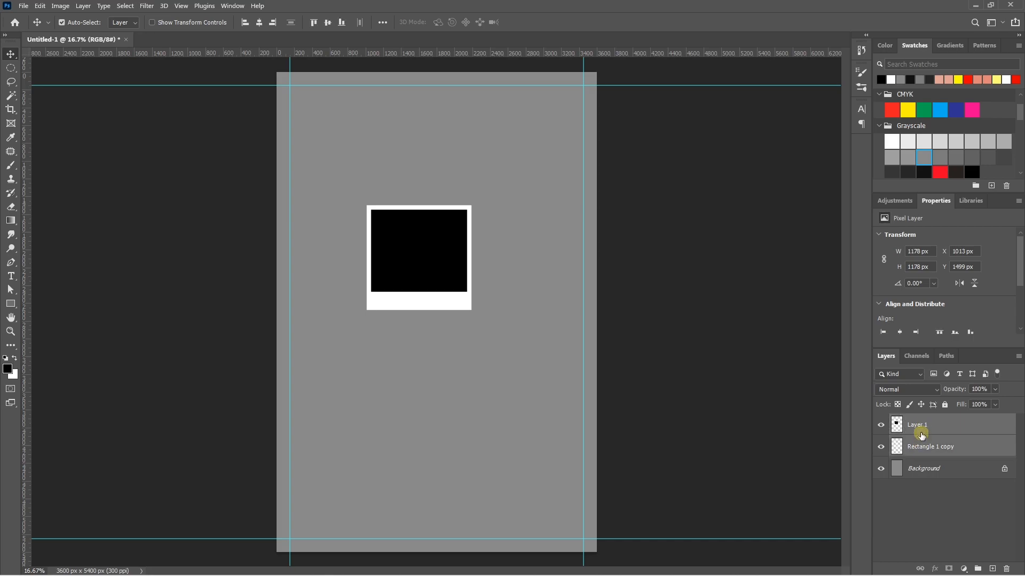
{"action": "right_click", "coordinate": [921, 435]}
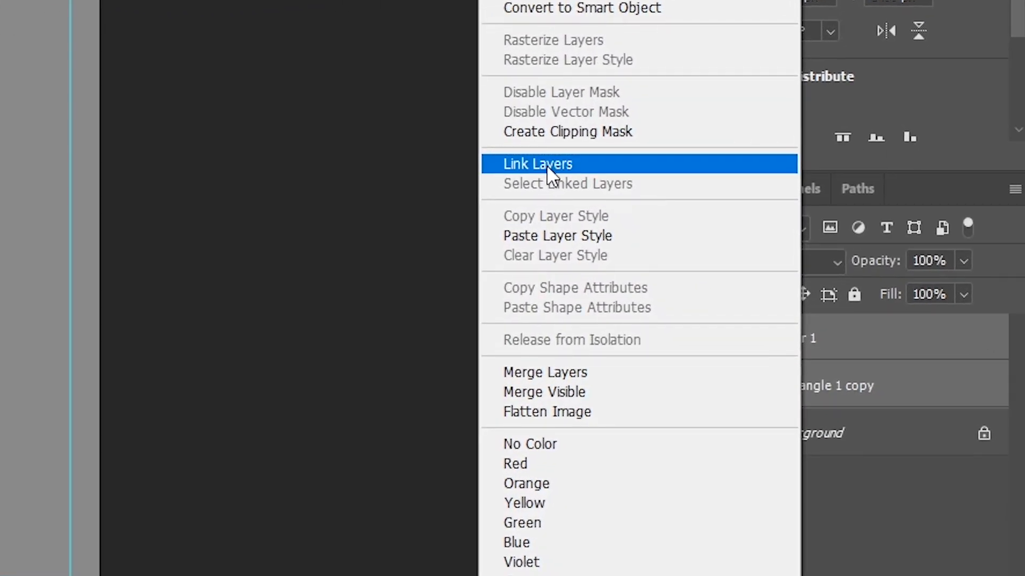
{"action": "left_click", "coordinate": [551, 161]}
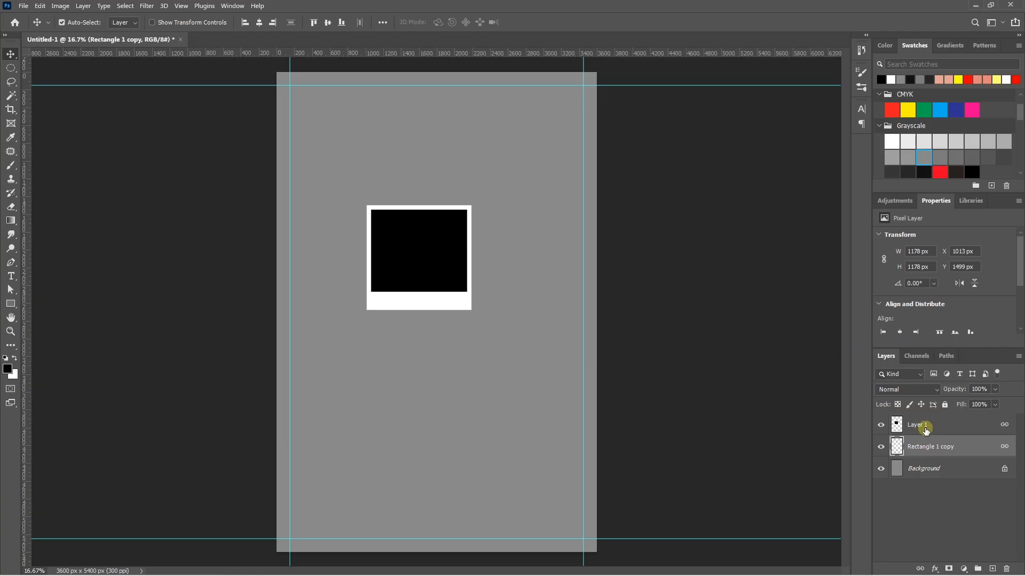
Move the linked frame and black fill around the canvas, placing them at about X 845 px, Y 1853 px.
{"action": "left_click", "coordinate": [926, 431]}
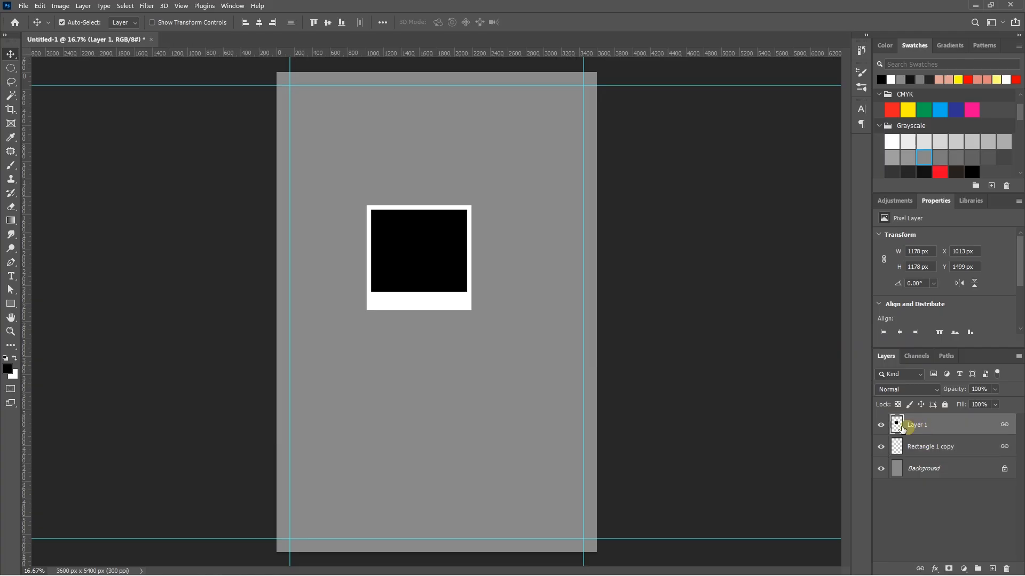
{"action": "left_click_drag", "start_coordinate": [456, 268], "coordinate": [587, 352]}
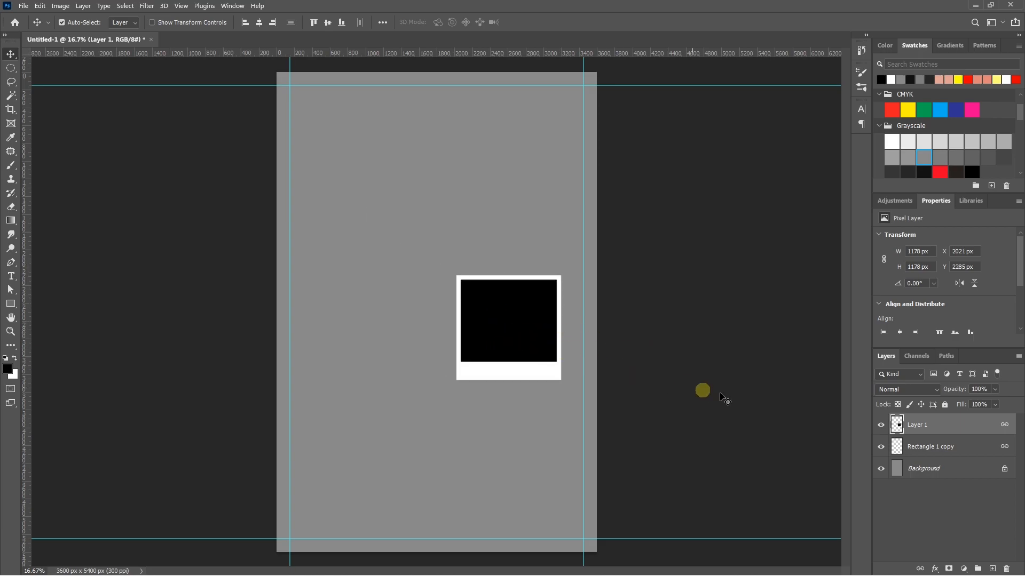
{"action": "left_click", "coordinate": [923, 446]}
{"action": "left_click_drag", "start_coordinate": [521, 334], "coordinate": [415, 295]}
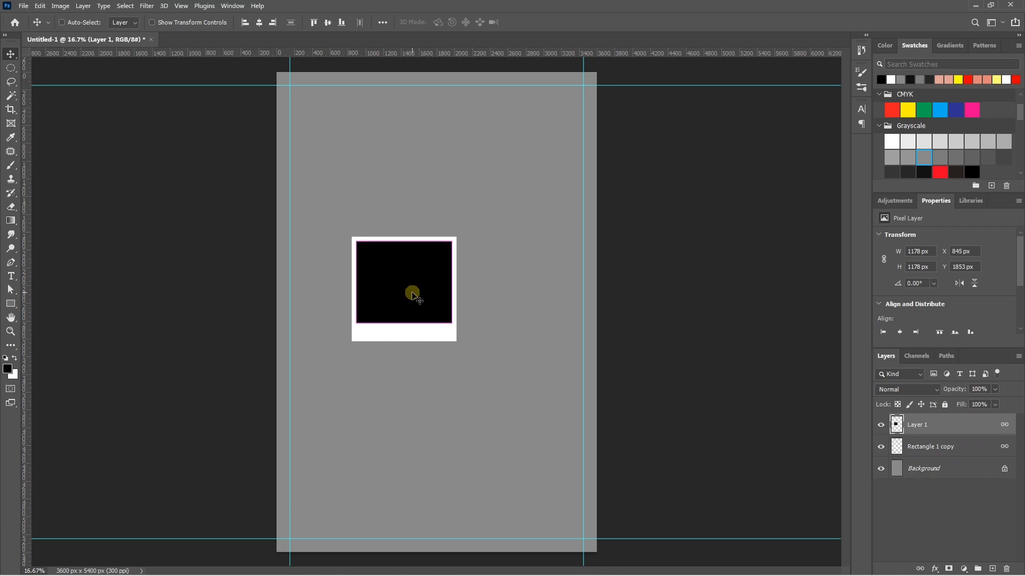
Try to stretch the linked frame horizontally to about 195% of its width.
{"action": "key", "text": "ctrl+t"}
{"action": "left_click_drag", "start_coordinate": [456, 290], "coordinate": [558, 289]}
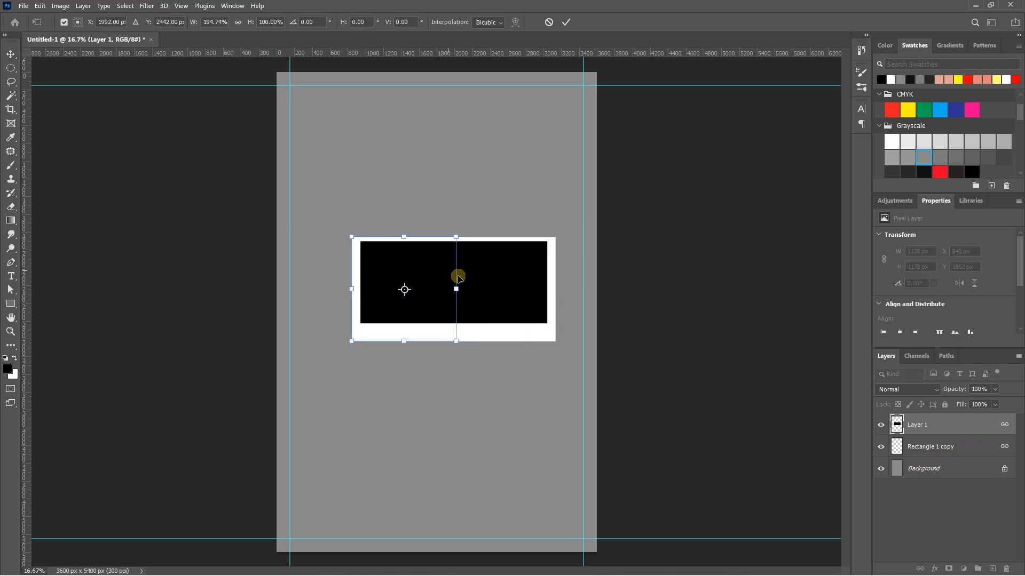
{"action": "key", "text": "ctrl+z"}
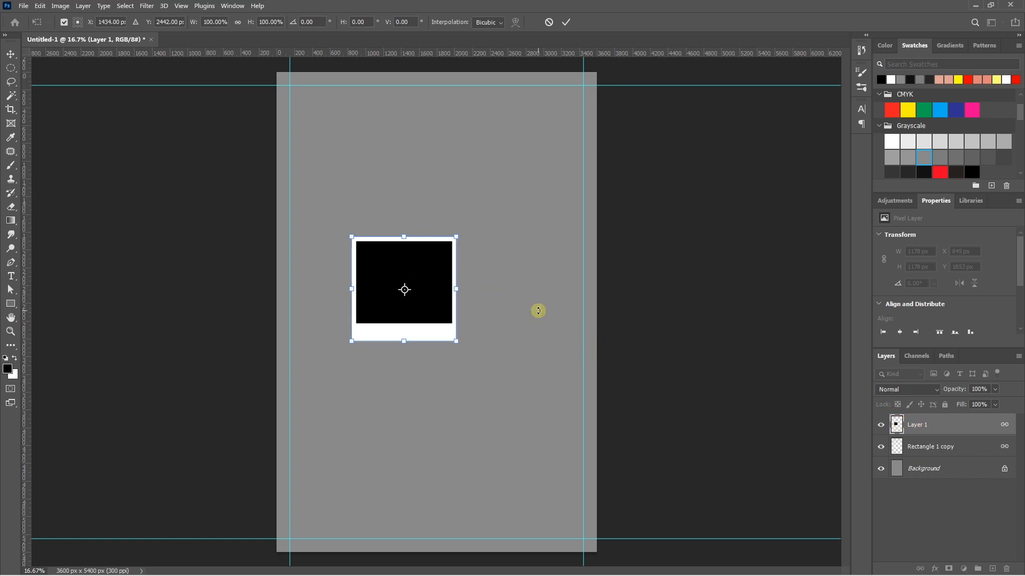
{"action": "key", "text": "Return"}
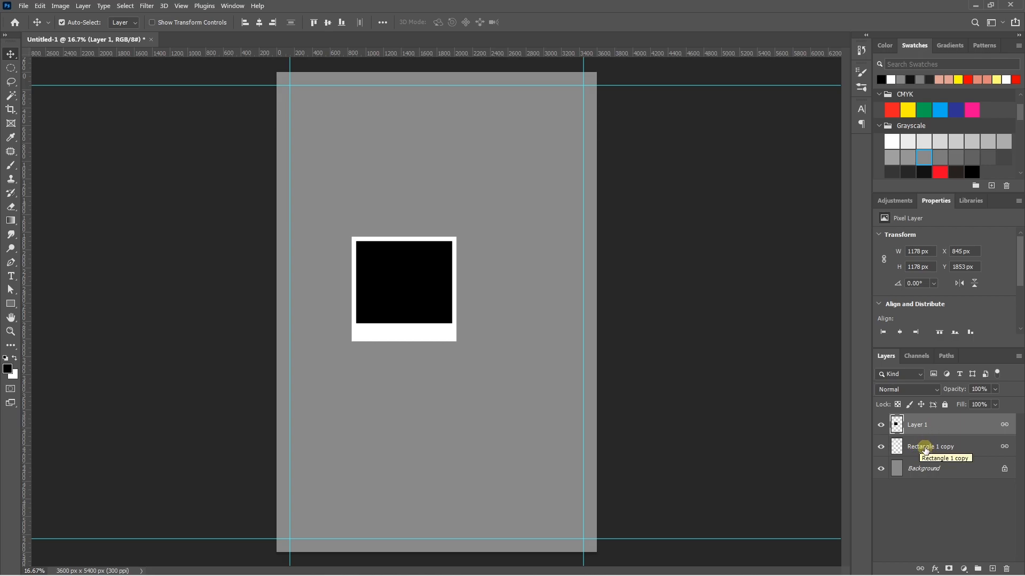
Add a new smart object layer above Layer 1 and open its contents for editing.
{"action": "left_click", "coordinate": [925, 448]}
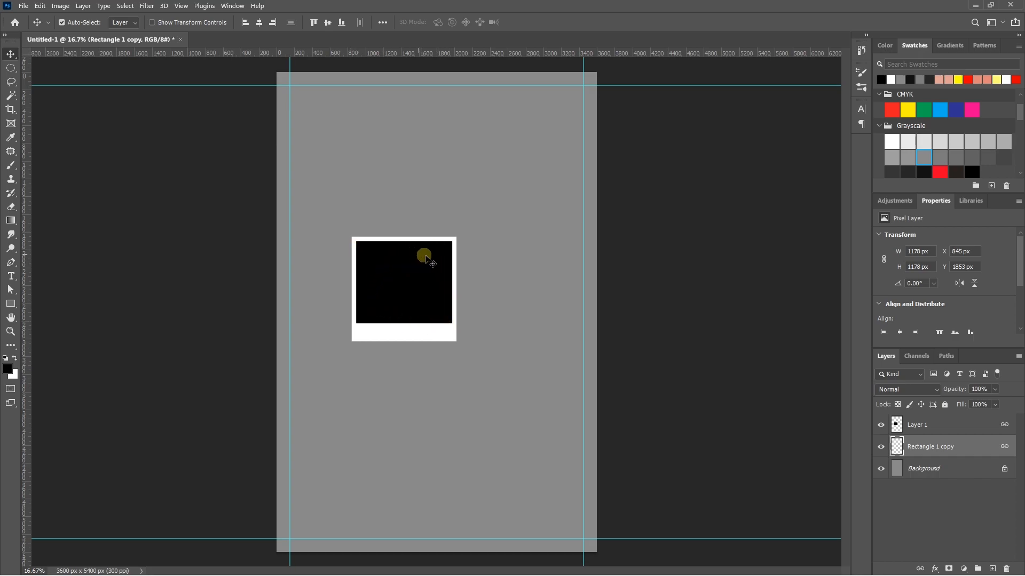
{"action": "left_click", "coordinate": [444, 305]}
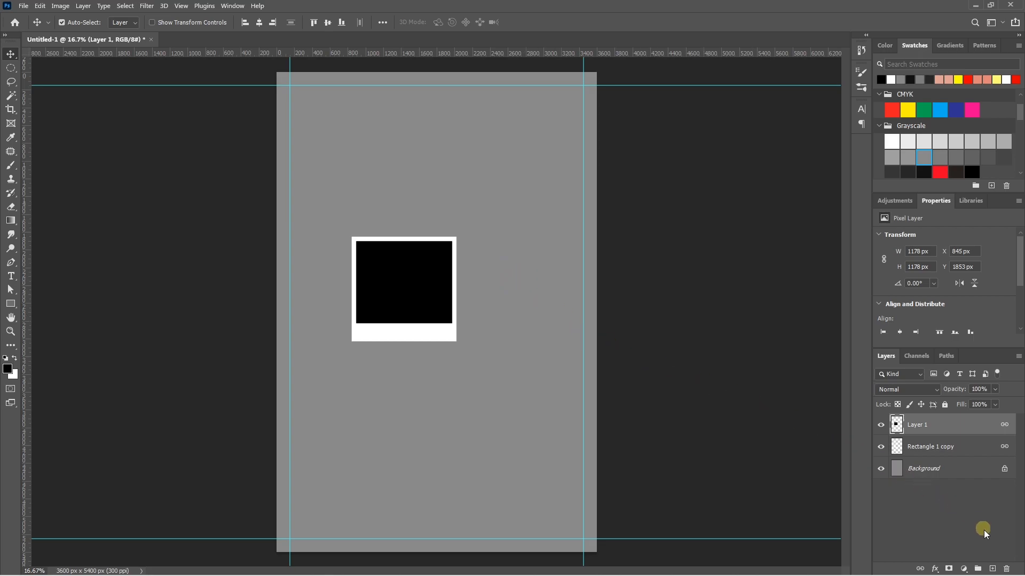
{"action": "left_click", "coordinate": [993, 567]}
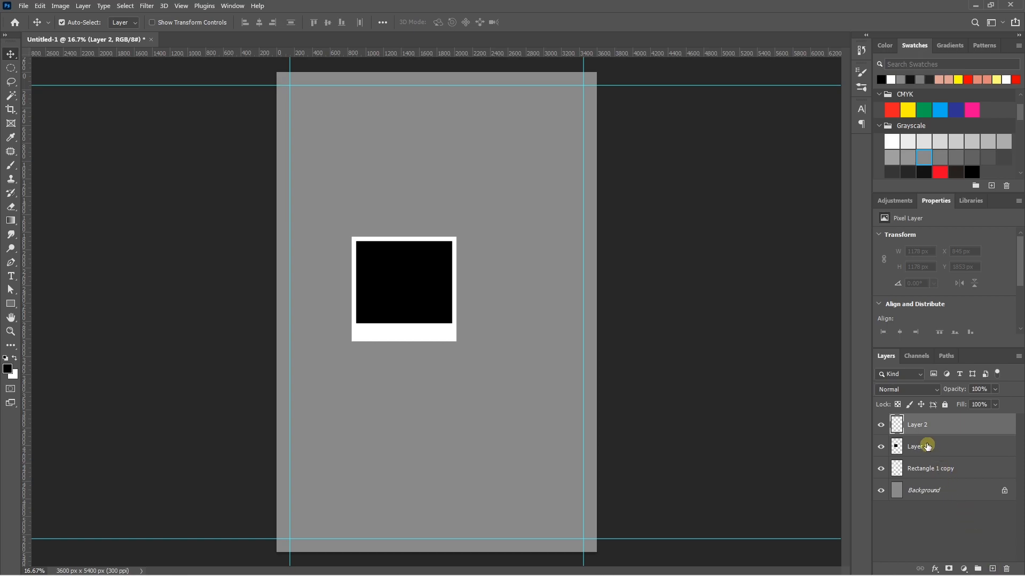
{"action": "right_click", "coordinate": [922, 430]}
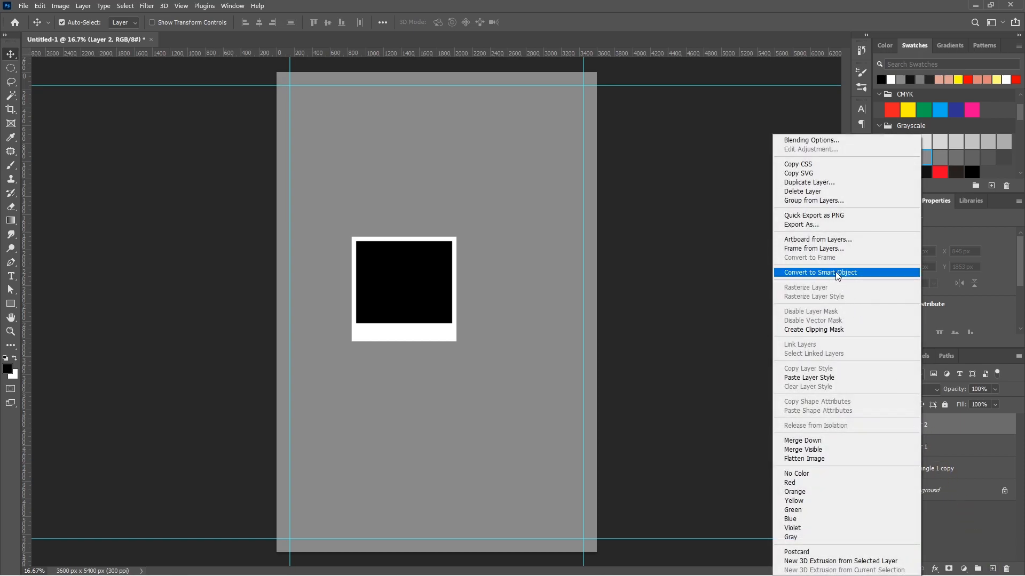
{"action": "left_click", "coordinate": [835, 273]}
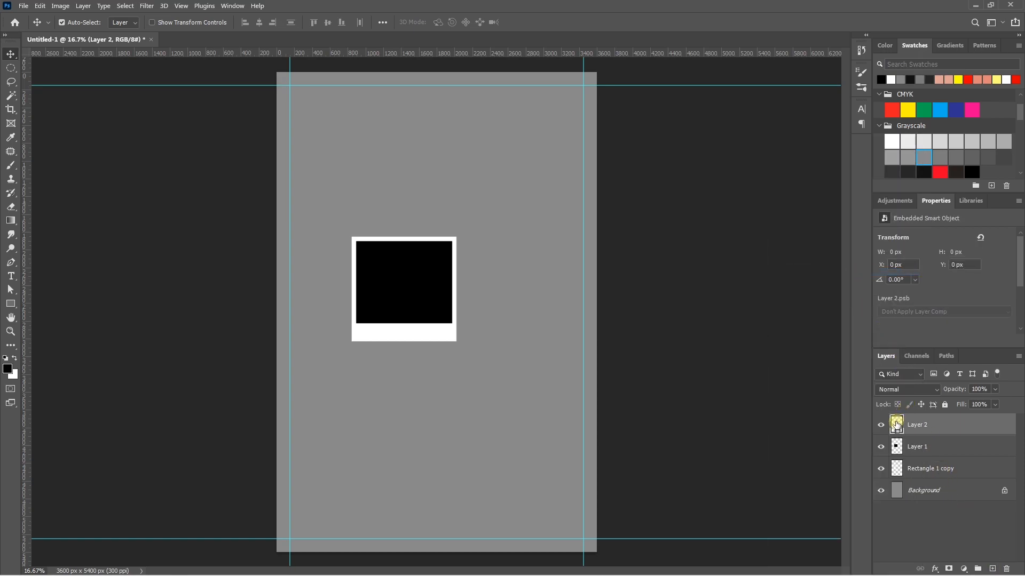
{"action": "double_click", "coordinate": [896, 424]}
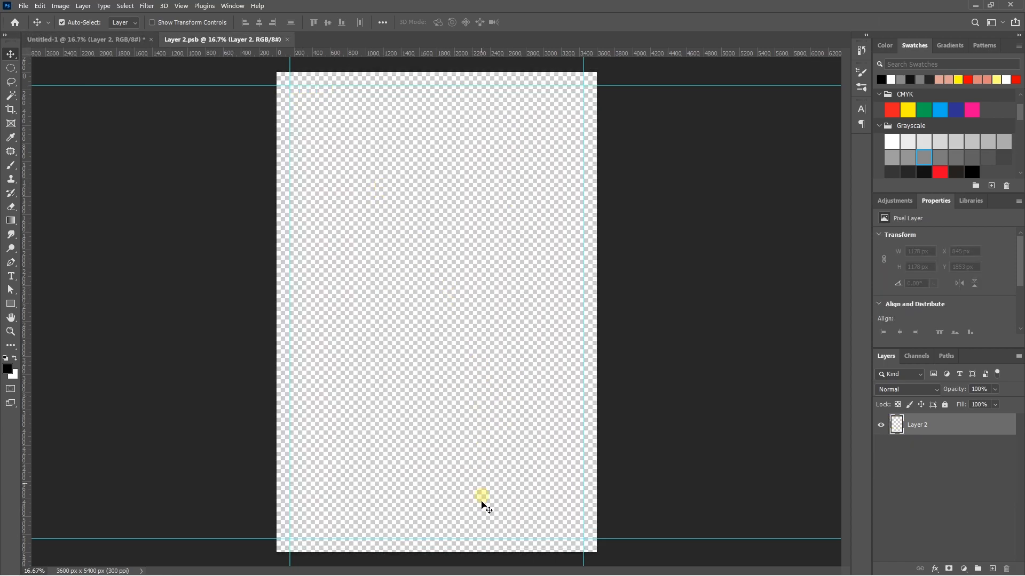
Place the portrait photo with red roses in the smart object and scale it to about 187% so it covers the canvas.
{"action": "left_click", "coordinate": [468, 567]}
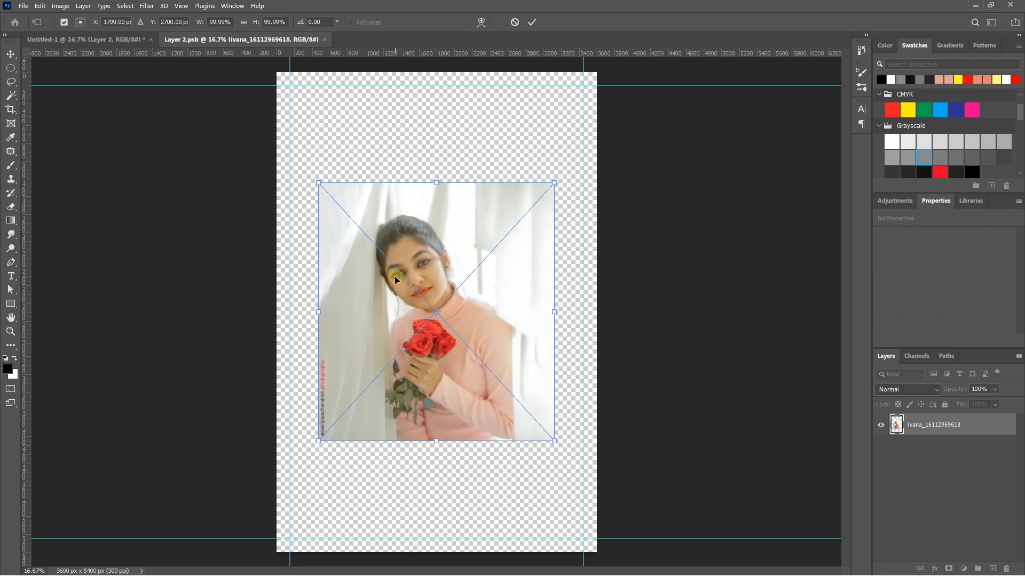
{"action": "left_click_drag", "start_coordinate": [395, 278], "coordinate": [352, 167]}
{"action": "left_click_drag", "start_coordinate": [511, 326], "coordinate": [716, 545]}
{"action": "left_click_drag", "start_coordinate": [590, 470], "coordinate": [458, 368]}
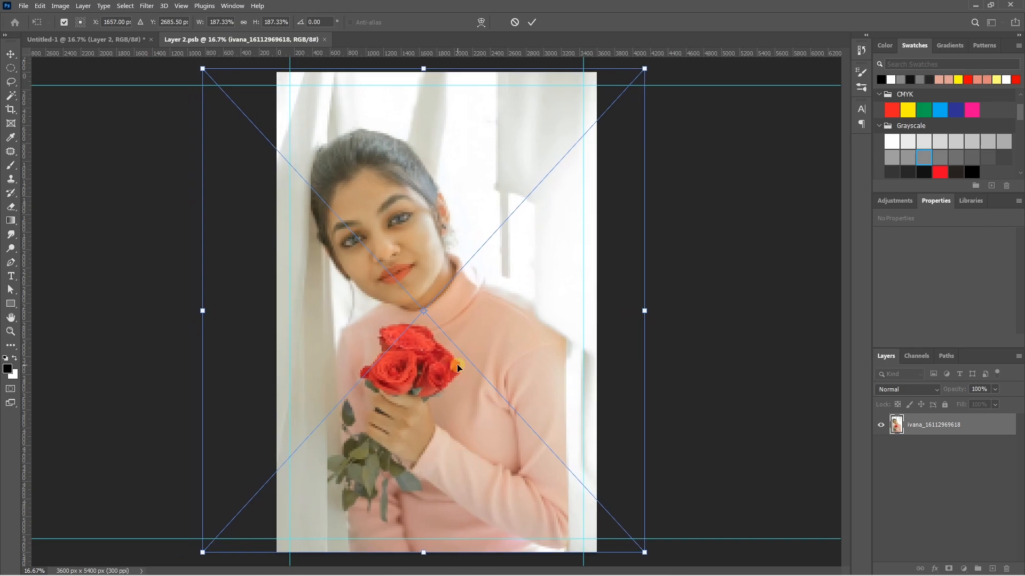
{"action": "key", "text": "Return"}
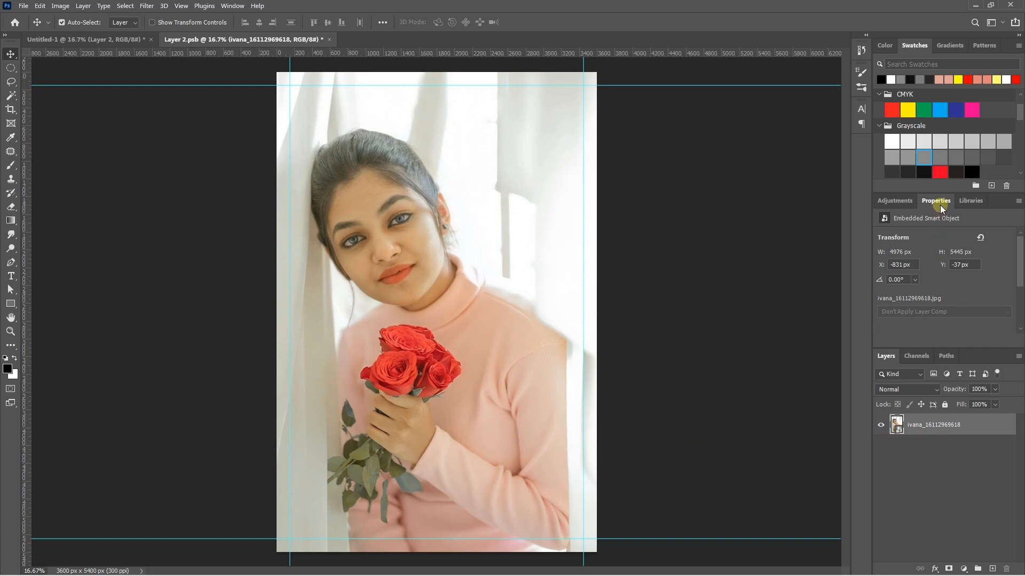
Add a Levels adjustment layer above the photo with the black input level at 18.
{"action": "left_click", "coordinate": [900, 205]}
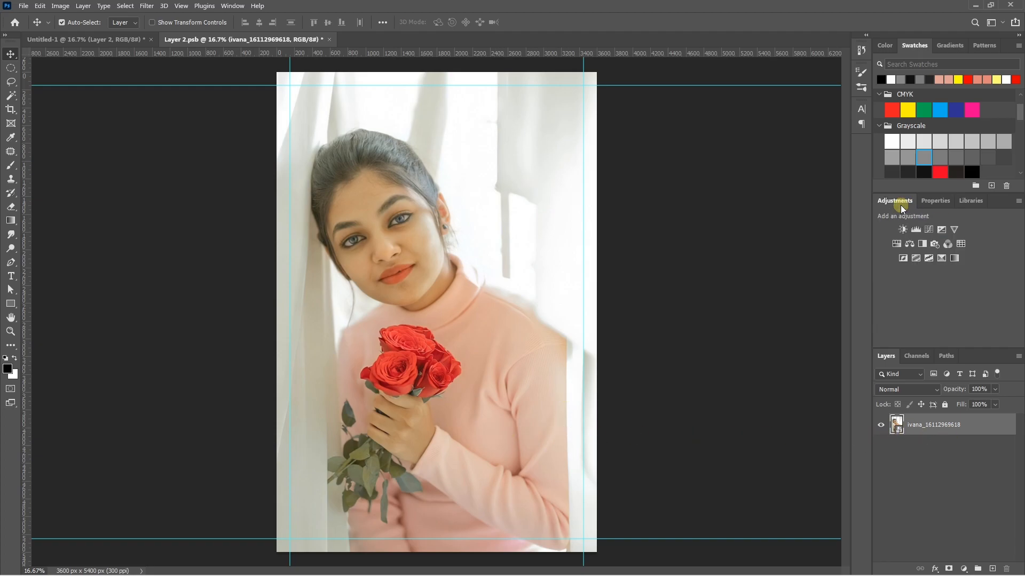
{"action": "left_click", "coordinate": [915, 229]}
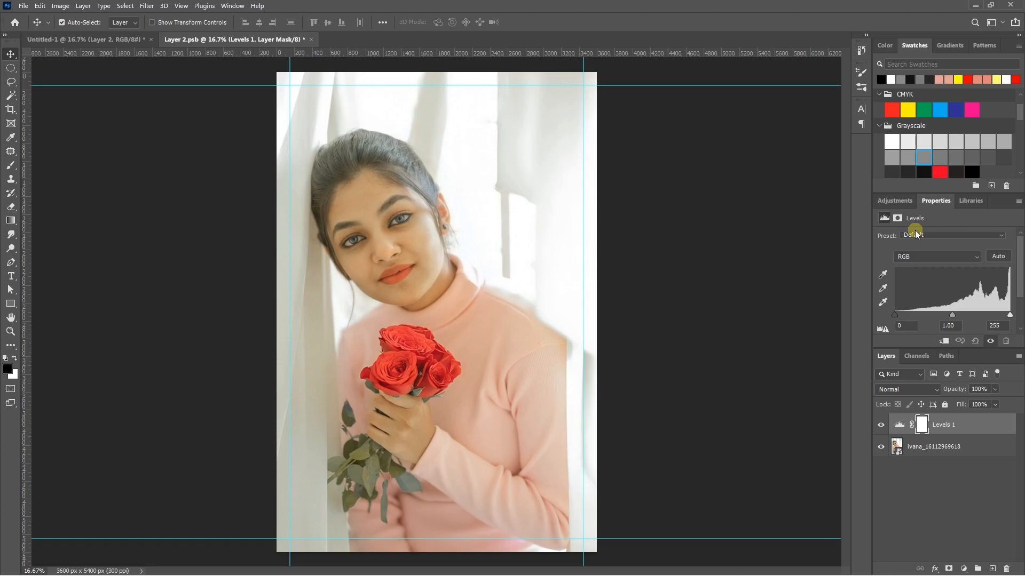
{"action": "left_click_drag", "start_coordinate": [895, 315], "coordinate": [1007, 308]}
{"action": "left_click", "coordinate": [1008, 307]}
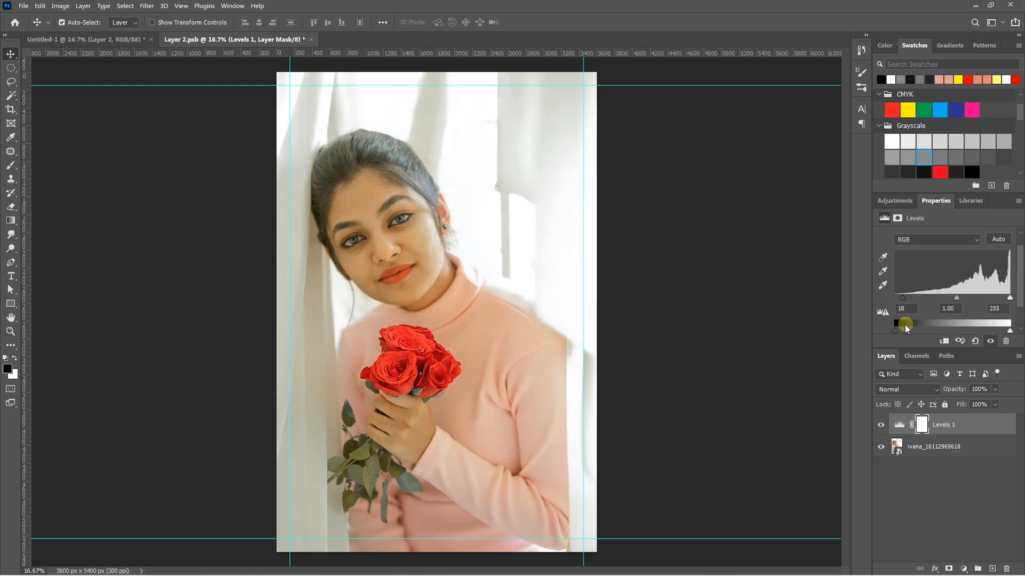
Add a Hue/Saturation adjustment layer and raise the photo's saturation slightly.
{"action": "left_click", "coordinate": [894, 200]}
{"action": "left_click", "coordinate": [897, 244]}
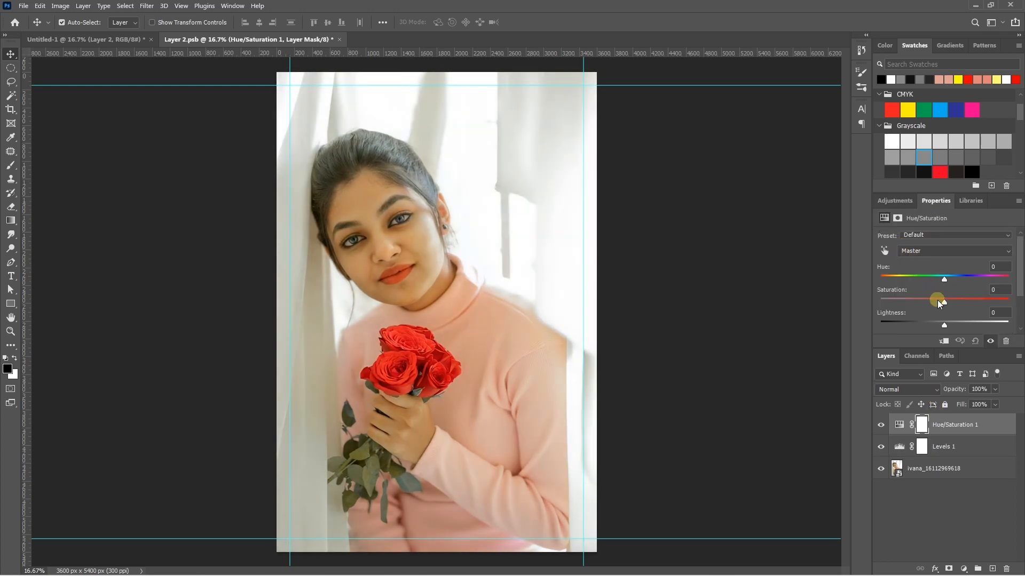
{"action": "left_click_drag", "start_coordinate": [956, 302], "coordinate": [960, 302]}
{"action": "mouse_move", "coordinate": [944, 325]}
{"action": "left_mouse_down"}
{"action": "mouse_move", "coordinate": [915, 327]}
{"action": "mouse_move", "coordinate": [945, 327]}
{"action": "left_mouse_up"}
Add a Color Balance adjustment layer with the Shadows shifted to red +6, green +9 and blue +14.
{"action": "left_click", "coordinate": [894, 201]}
{"action": "left_click", "coordinate": [908, 244]}
{"action": "left_click_drag", "start_coordinate": [930, 261], "coordinate": [922, 283]}
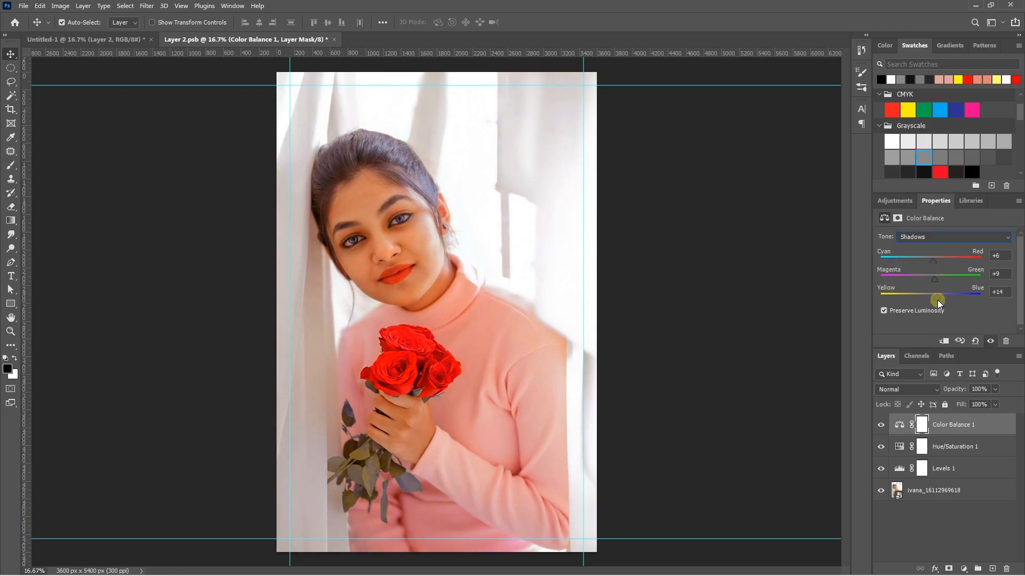
{"action": "left_click_drag", "start_coordinate": [929, 262], "coordinate": [932, 264]}
Add a Curves adjustment layer and pull its white and black points slightly inward for more contrast.
{"action": "left_click", "coordinate": [894, 201]}
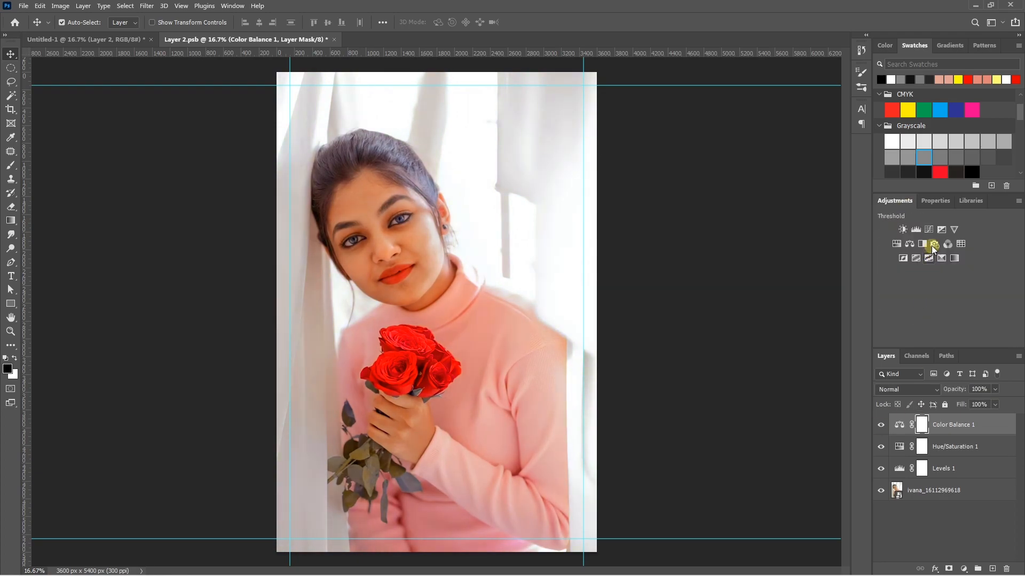
{"action": "left_click", "coordinate": [930, 230]}
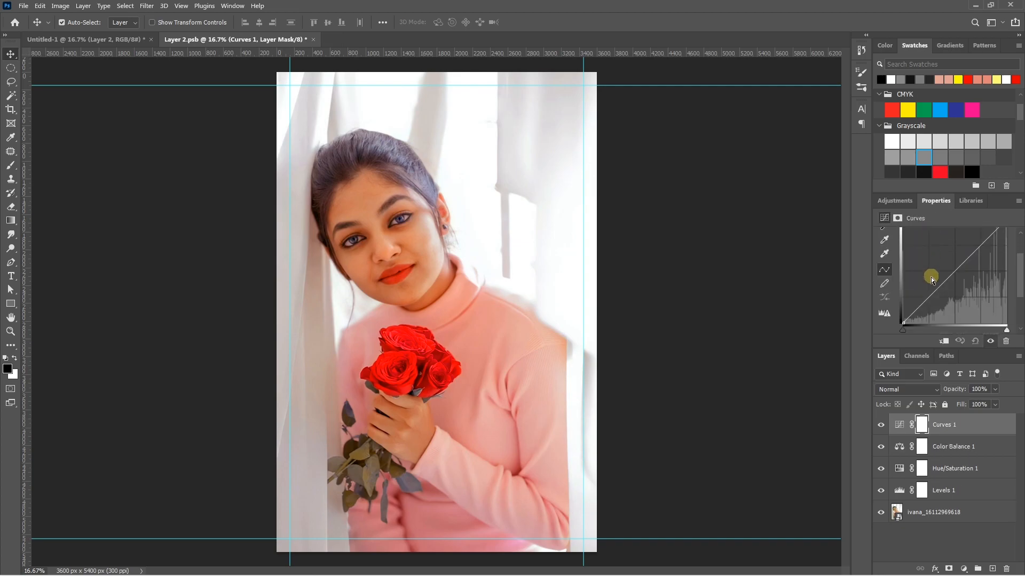
{"action": "scroll", "coordinate": [995, 291], "scroll_direction": "up", "scroll_amount": 2}
{"action": "mouse_move", "coordinate": [1005, 249]}
{"action": "left_mouse_down"}
{"action": "mouse_move", "coordinate": [1003, 264]}
{"action": "mouse_move", "coordinate": [1001, 252]}
{"action": "left_mouse_up"}
{"action": "scroll", "coordinate": [976, 287], "scroll_direction": "down", "scroll_amount": 1}
{"action": "left_click_drag", "start_coordinate": [906, 323], "coordinate": [907, 323]}
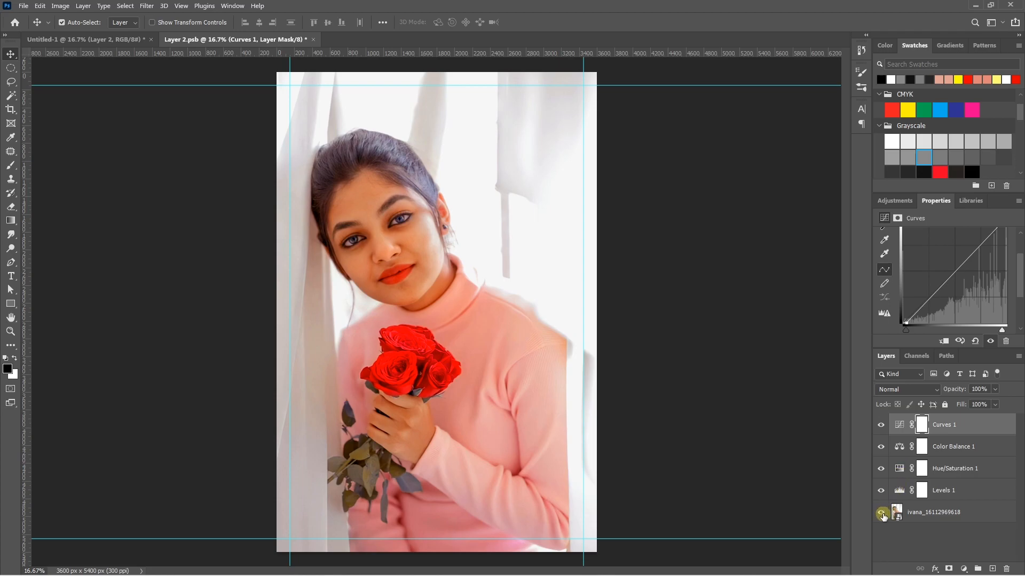
Compare the photo with and without its adjustment layers by showing only the photo layer repeatedly, ending with the Curves 1 layer selected.
{"action": "left_click", "coordinate": [881, 515], "text": "alt"}
{"action": "left_click", "coordinate": [882, 515], "text": "alt"}
{"action": "left_click", "coordinate": [881, 515], "text": "alt"}
{"action": "left_click", "coordinate": [881, 515], "text": "alt"}
{"action": "left_click", "coordinate": [881, 515], "text": "alt"}
{"action": "left_click", "coordinate": [881, 515], "text": "alt"}
{"action": "left_click", "coordinate": [881, 515], "text": "alt"}
{"action": "left_click", "coordinate": [949, 427]}
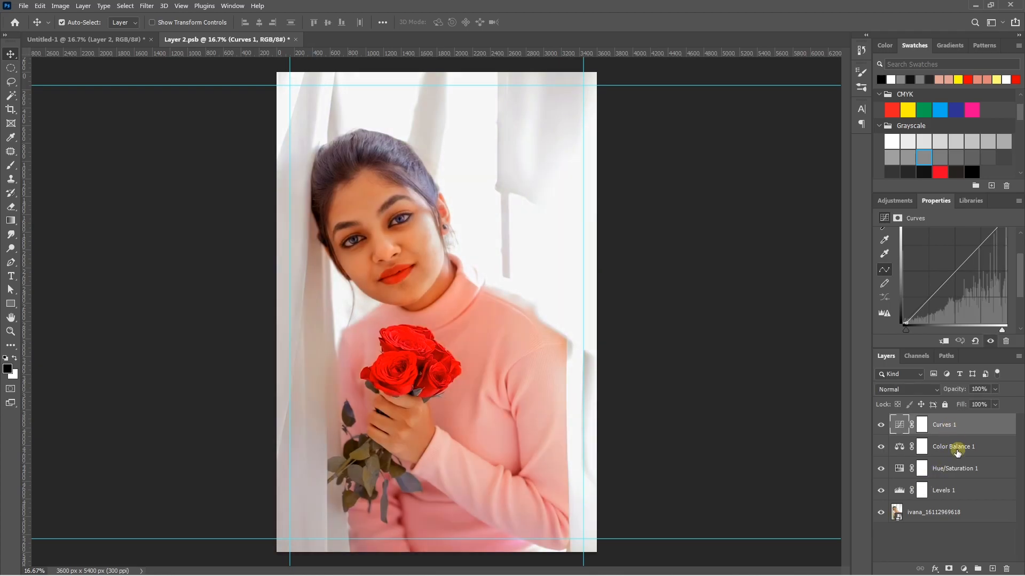
Merge the photo and its four adjustment layers into one layer, and save and close the Layer 2.psb smart object.
{"action": "left_click", "coordinate": [933, 516], "text": "shift"}
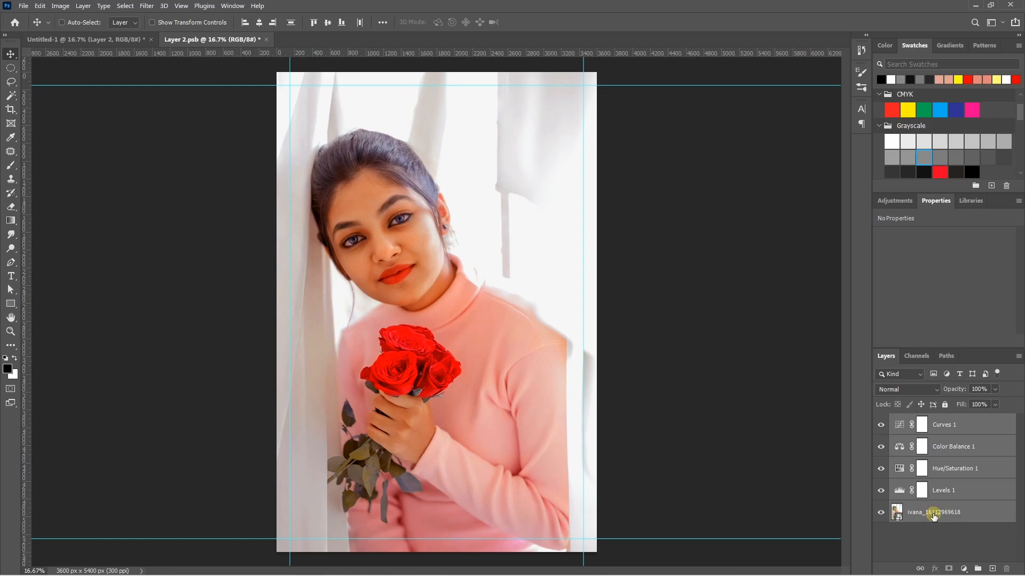
{"action": "key", "text": "ctrl+e"}
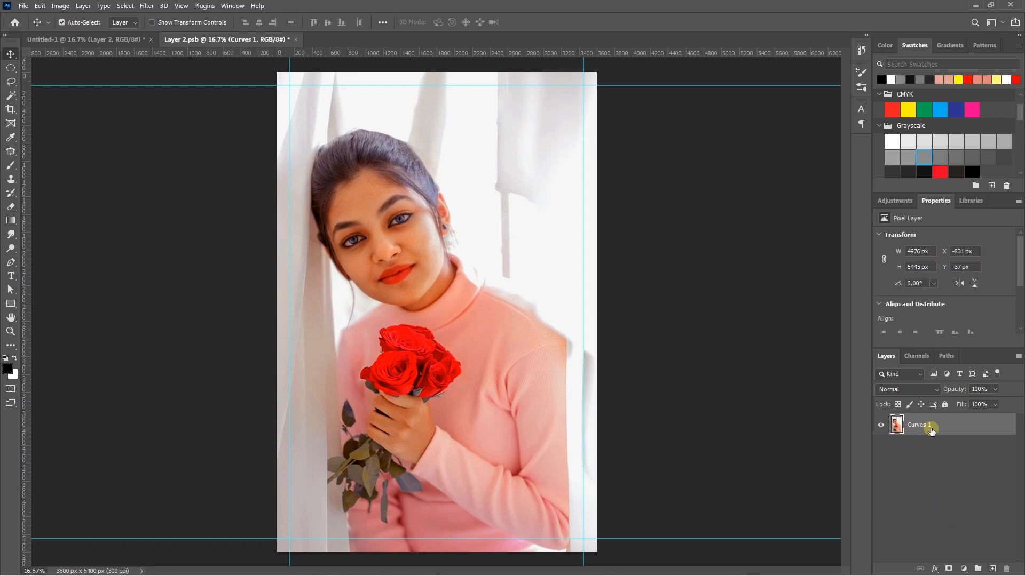
{"action": "key", "text": "ctrl+s"}
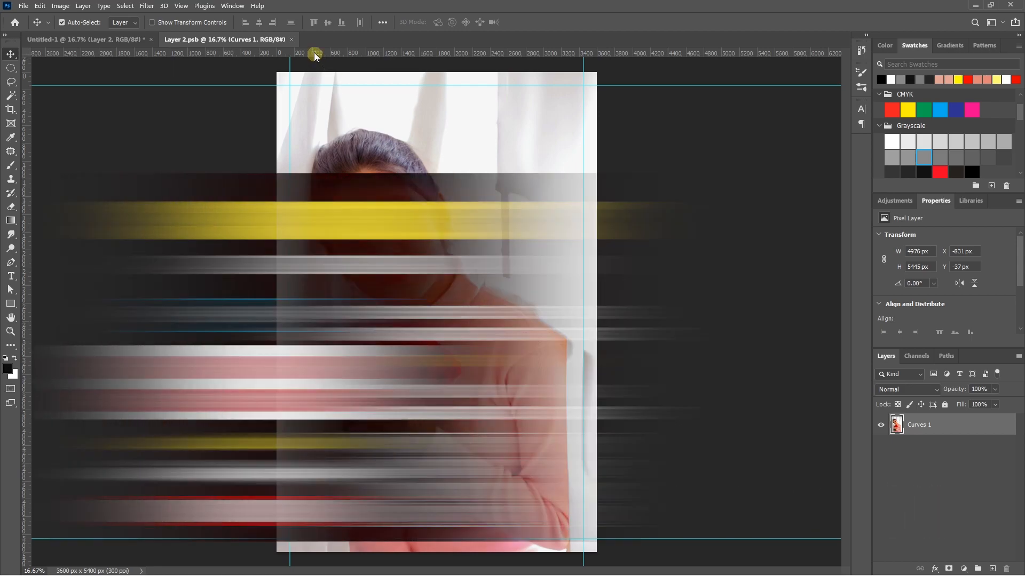
{"action": "left_click", "coordinate": [291, 39]}
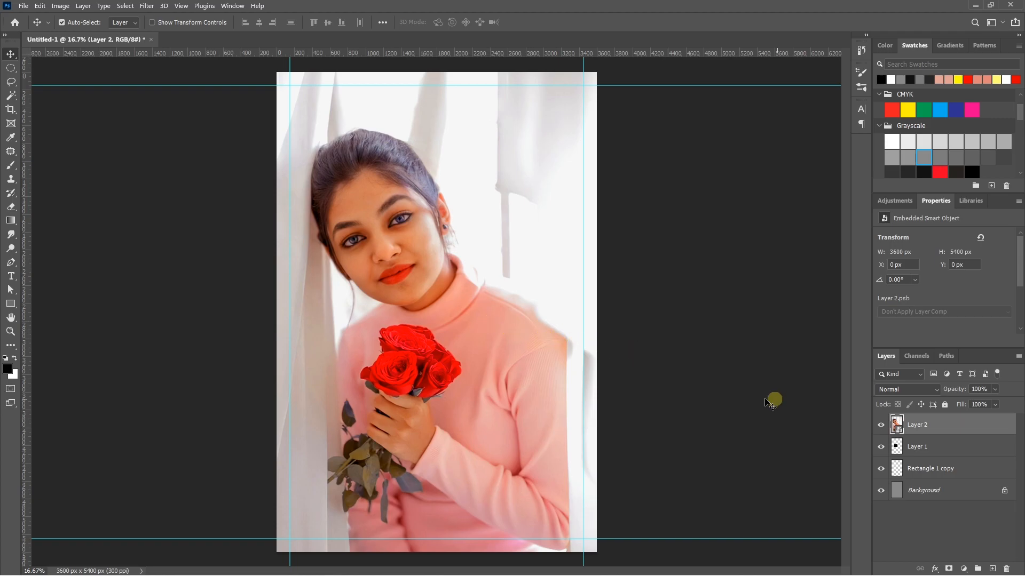
Clip the Layer 2 portrait to Layer 1 with a clipping mask, keeping the portrait at its original position.
{"action": "right_click", "coordinate": [920, 429]}
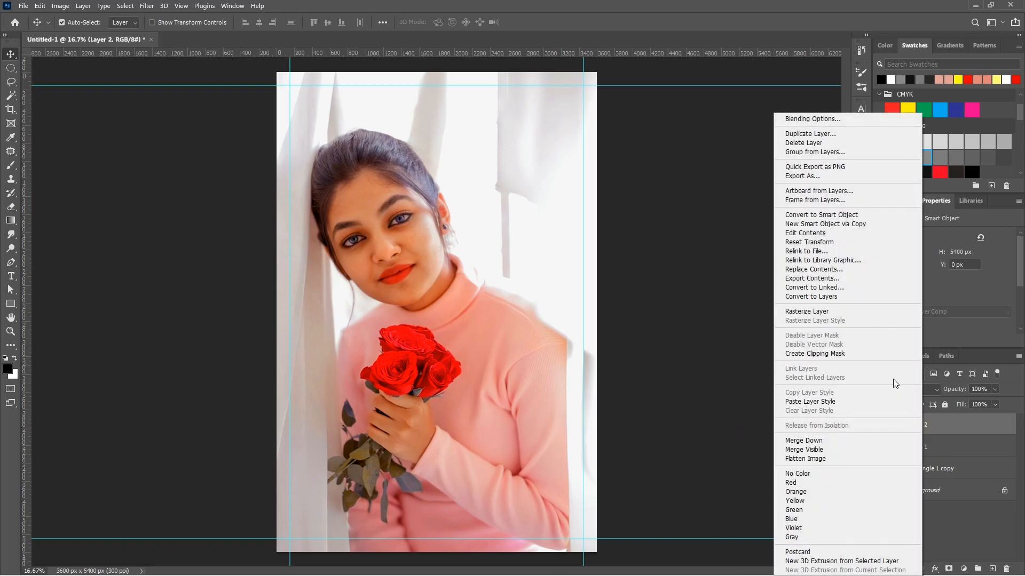
{"action": "left_click", "coordinate": [822, 354]}
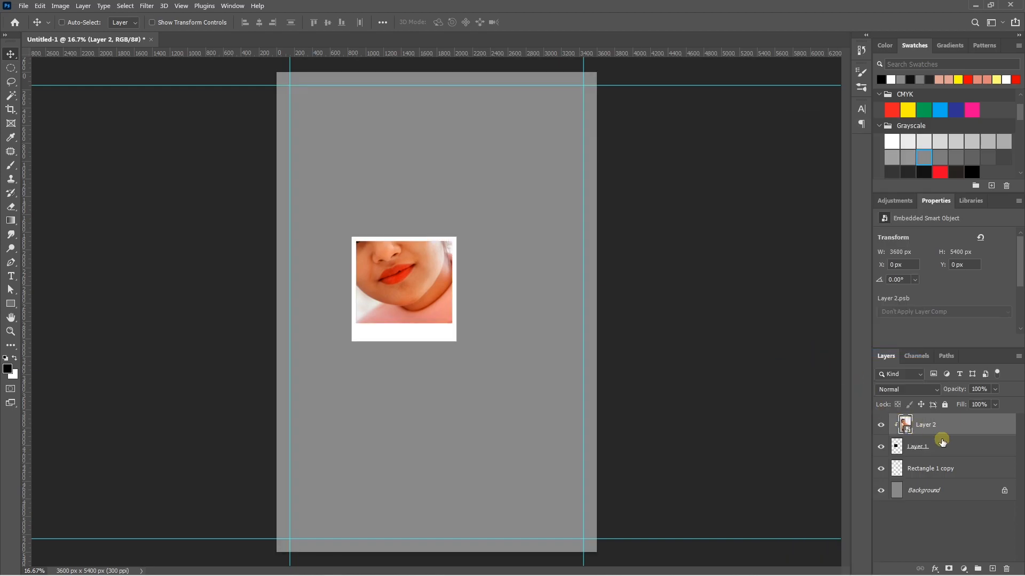
{"action": "key", "text": "ctrl+alt+g"}
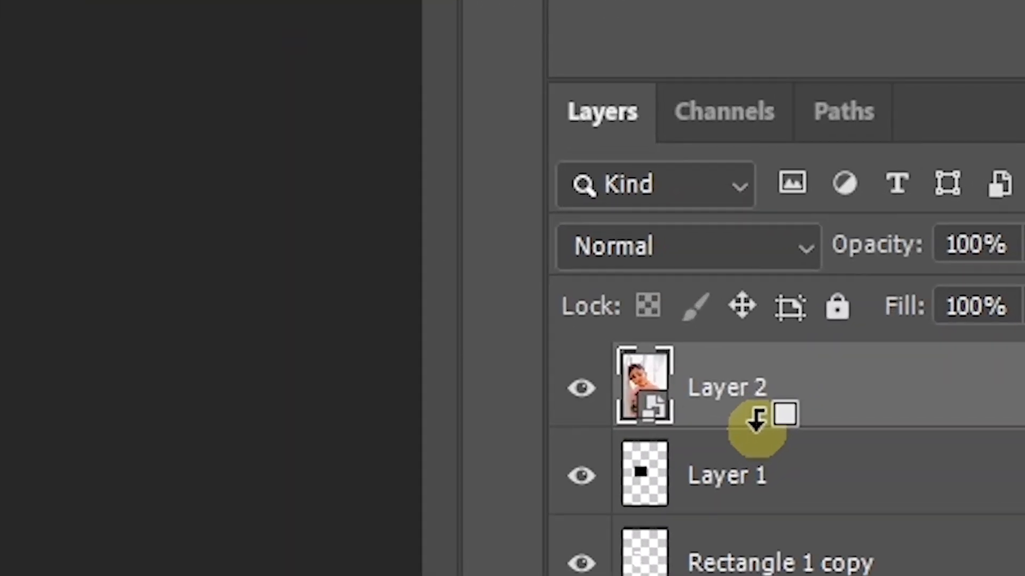
{"action": "left_click", "coordinate": [758, 421], "text": "alt"}
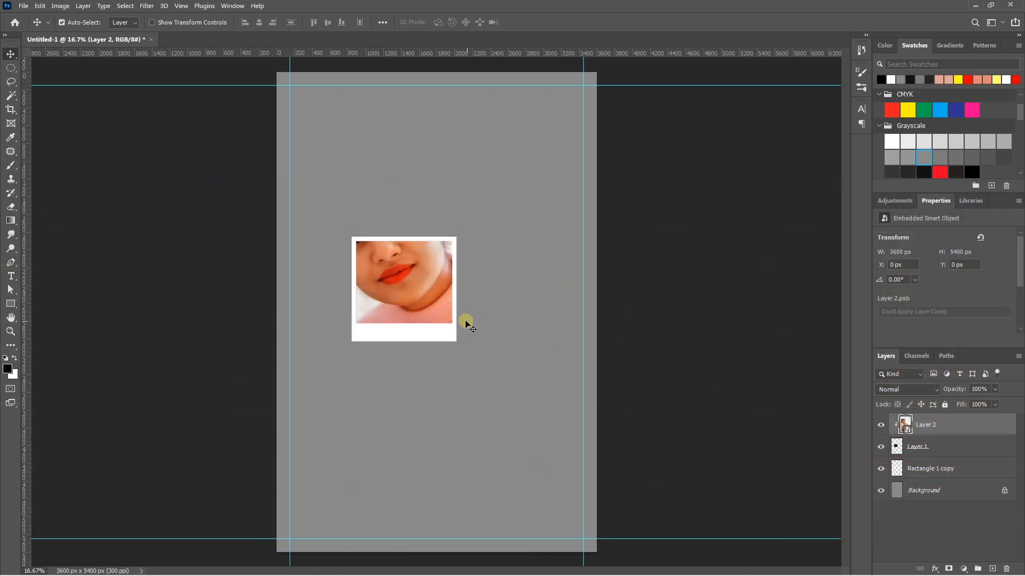
{"action": "left_click_drag", "start_coordinate": [404, 292], "coordinate": [456, 220]}
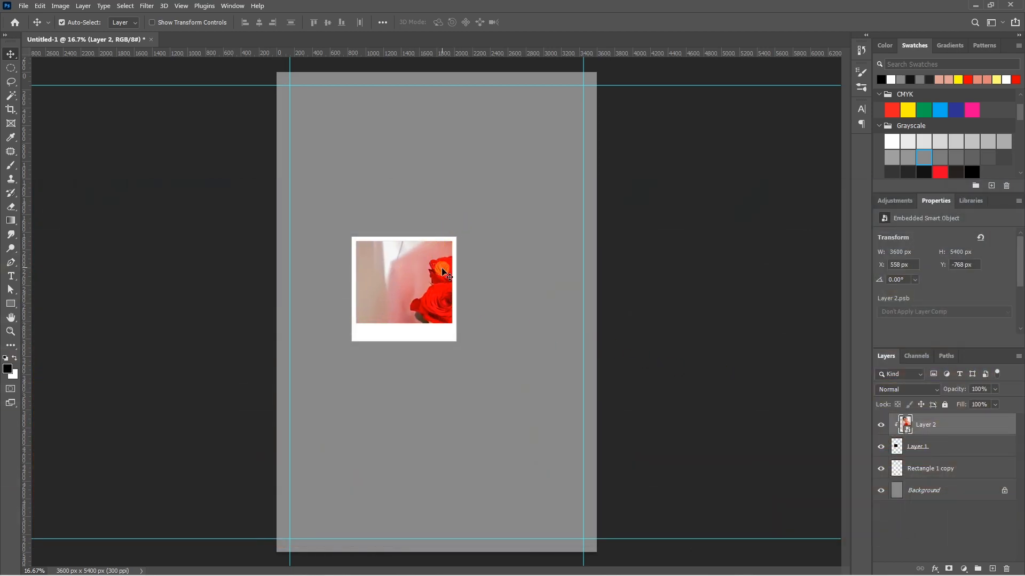
{"action": "key", "text": "ctrl+z"}
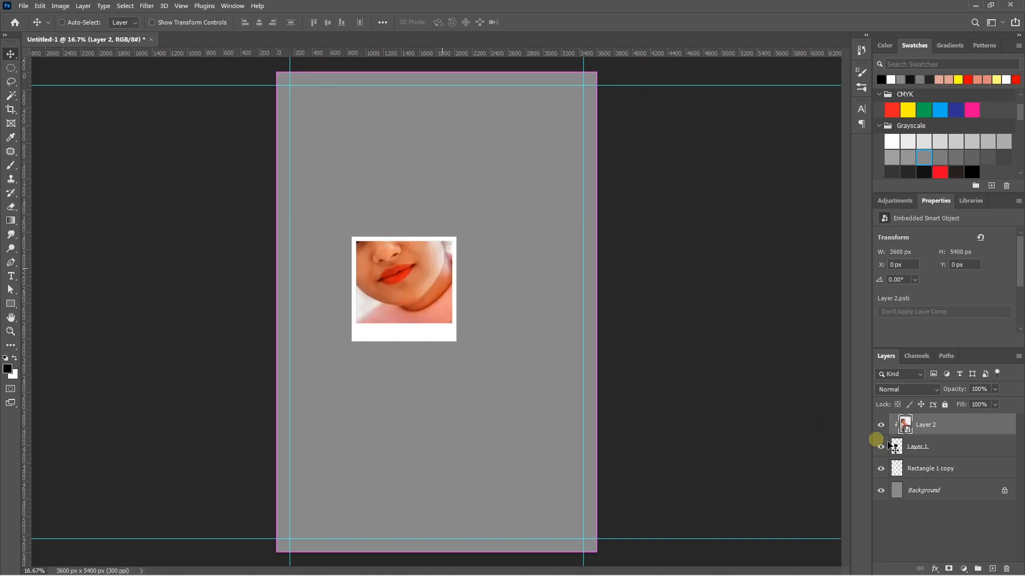
Group the Layer 2, Layer 1 and Rectangle 1 copy layers.
{"action": "left_click", "coordinate": [926, 471]}
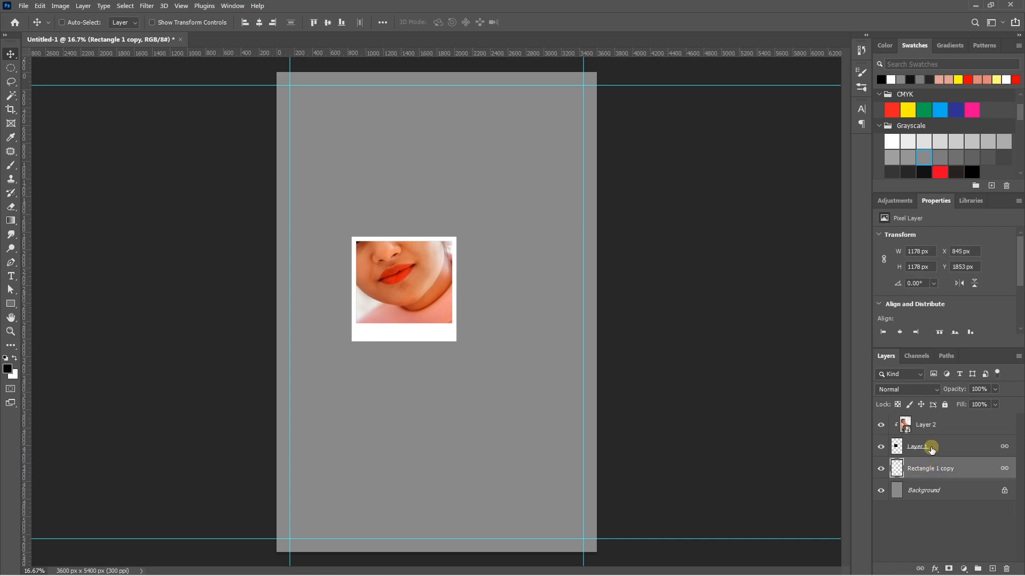
{"action": "left_click", "coordinate": [928, 447], "text": "shift"}
{"action": "left_click", "coordinate": [942, 429], "text": "ctrl"}
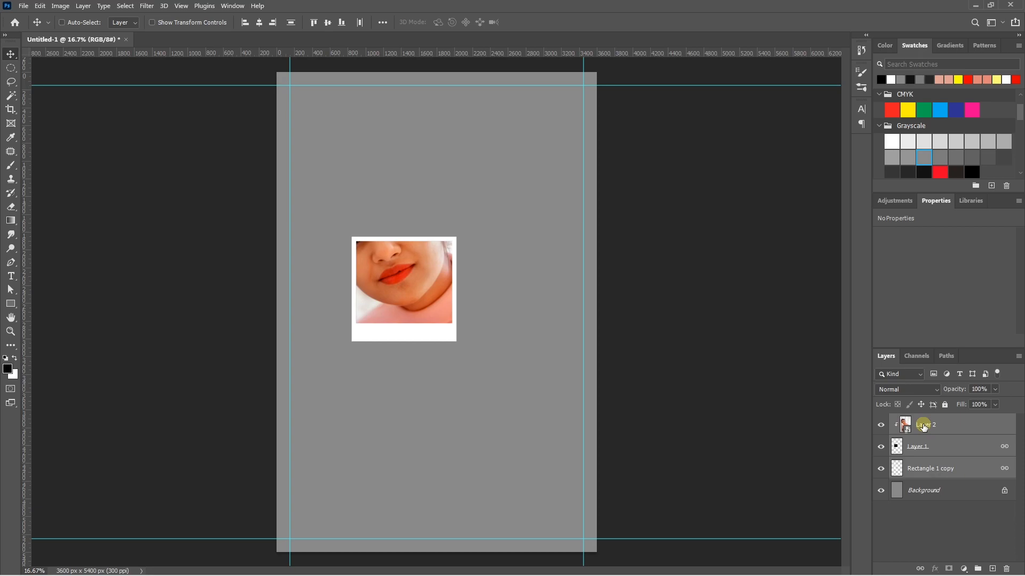
{"action": "key", "text": "ctrl+g"}
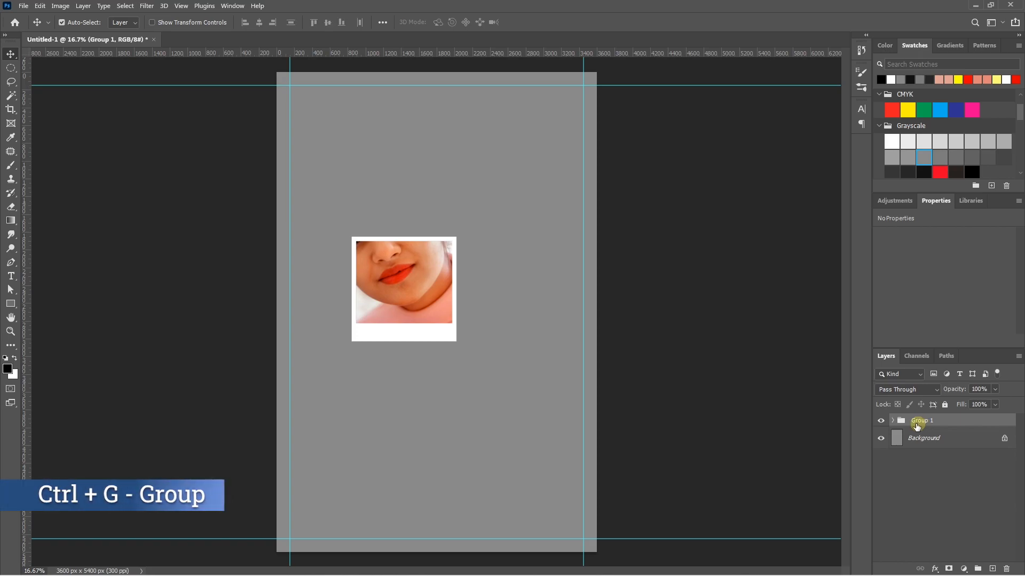
Move the group's linked frame to the canvas's upper-left area, scale it to about 87.3% and rotate it about -17.8°.
{"action": "left_click", "coordinate": [892, 422]}
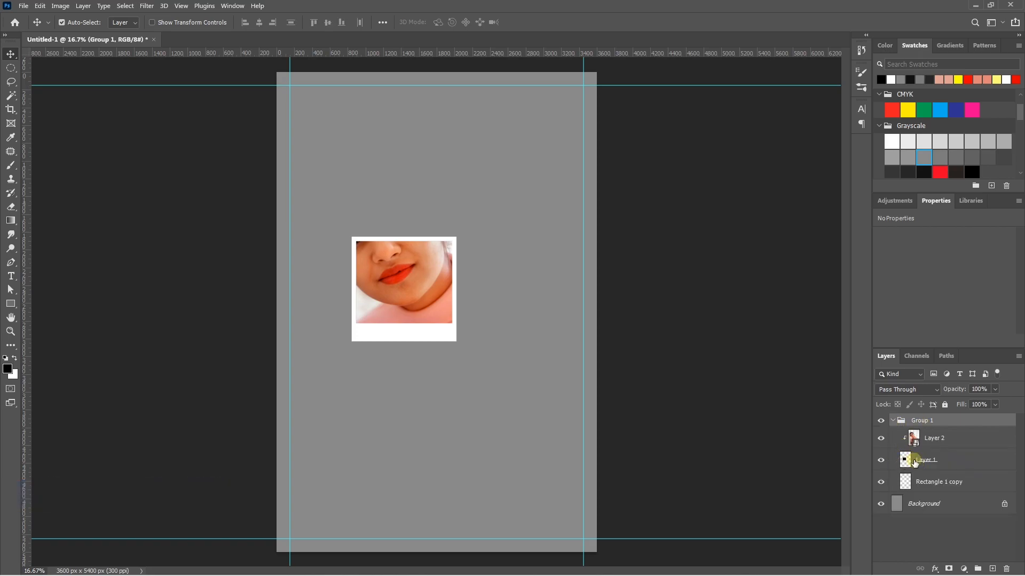
{"action": "left_click", "coordinate": [947, 463]}
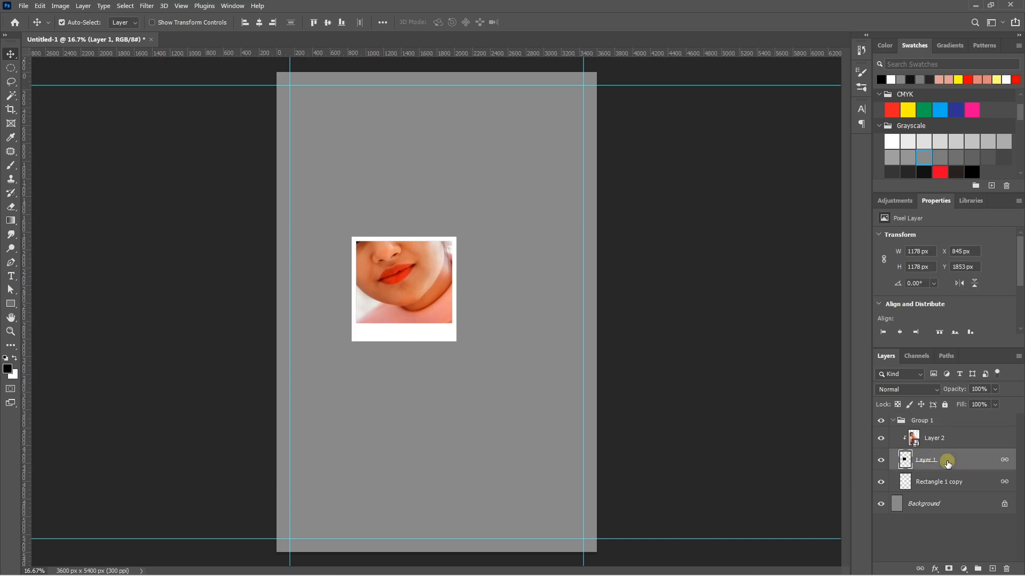
{"action": "key", "text": "ctrl+t"}
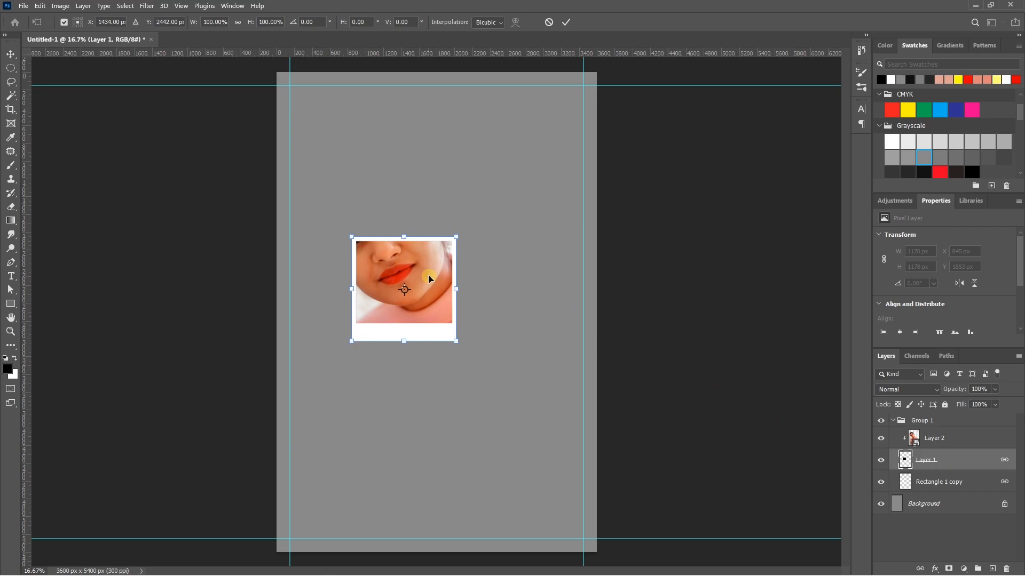
{"action": "left_click_drag", "start_coordinate": [429, 278], "coordinate": [379, 184]}
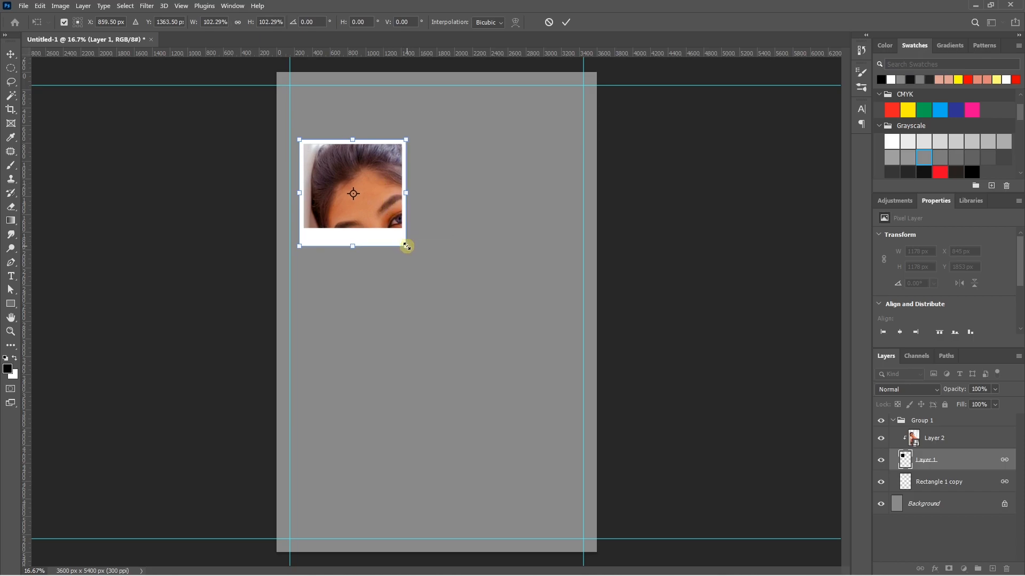
{"action": "left_click_drag", "start_coordinate": [414, 135], "coordinate": [369, 163]}
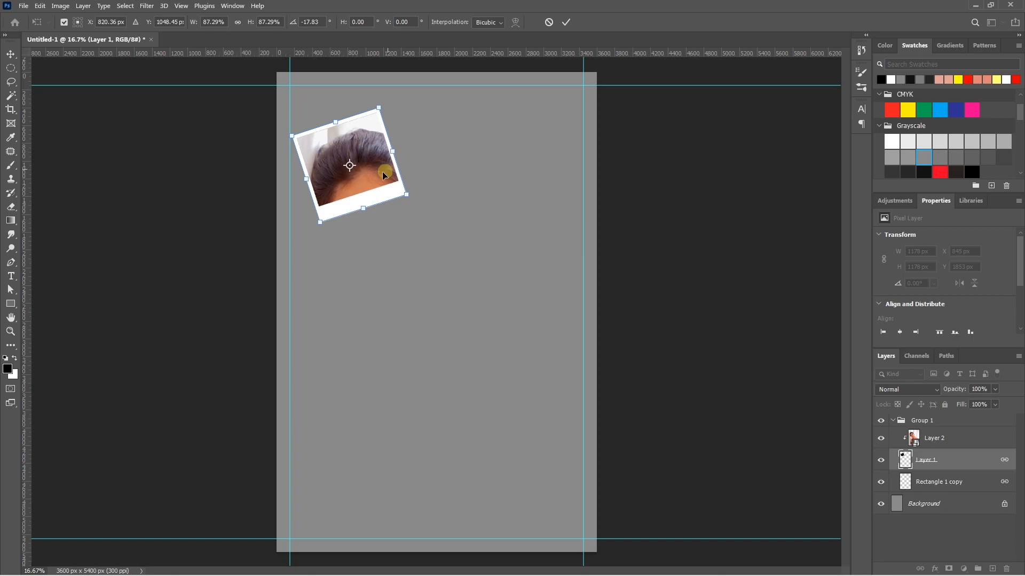
{"action": "key", "text": "Return"}
Collapse the layer group and rename it Frame 1.
{"action": "left_click", "coordinate": [893, 420]}
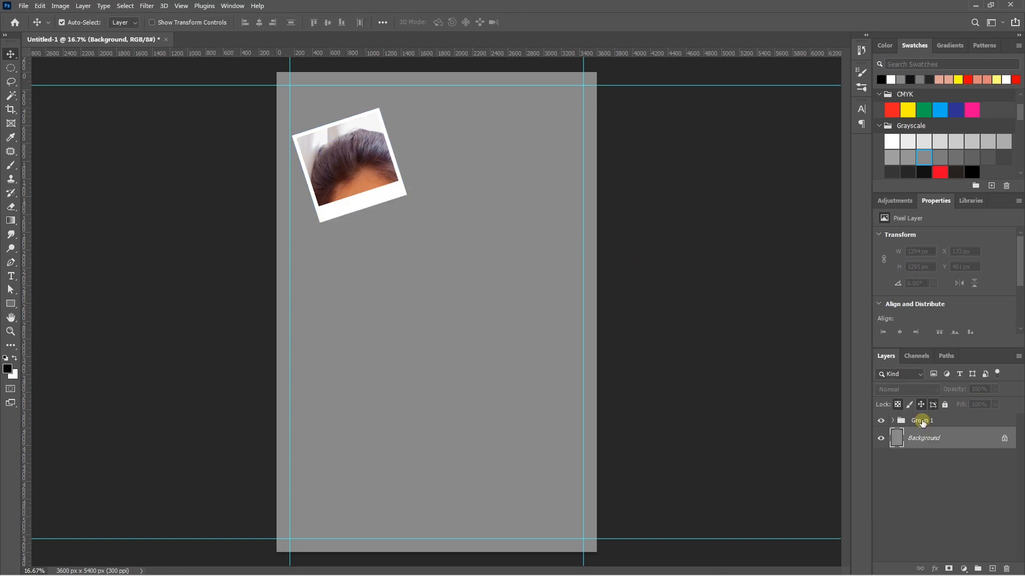
{"action": "double_click", "coordinate": [923, 421]}
{"action": "type", "text": "Frame 1"}
{"action": "key", "text": "Return"}
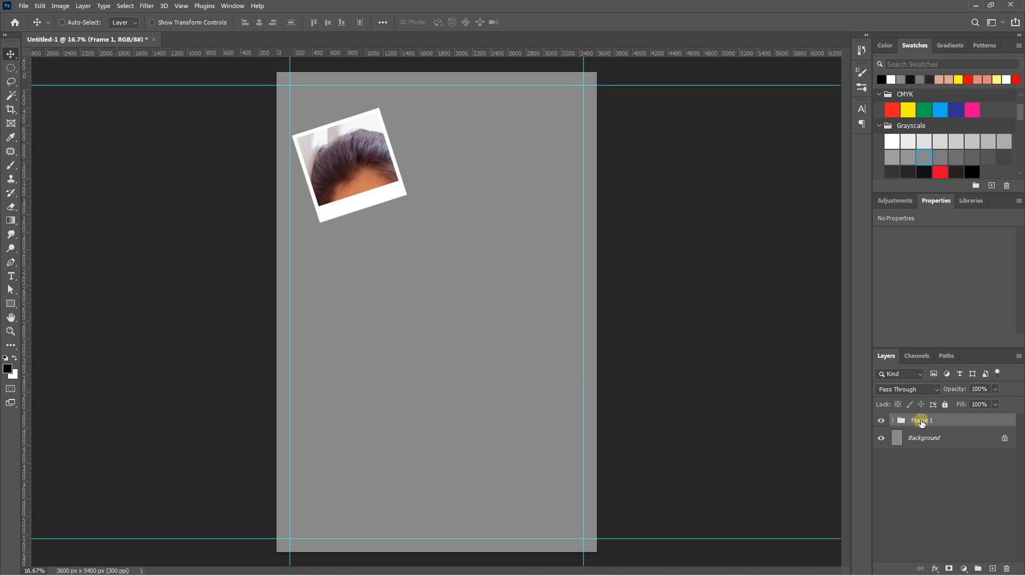
Duplicate the Frame 1 group, name the copy Frame 2 and expand it.
{"action": "key", "text": "ctrl+j"}
{"action": "double_click", "coordinate": [921, 421]}
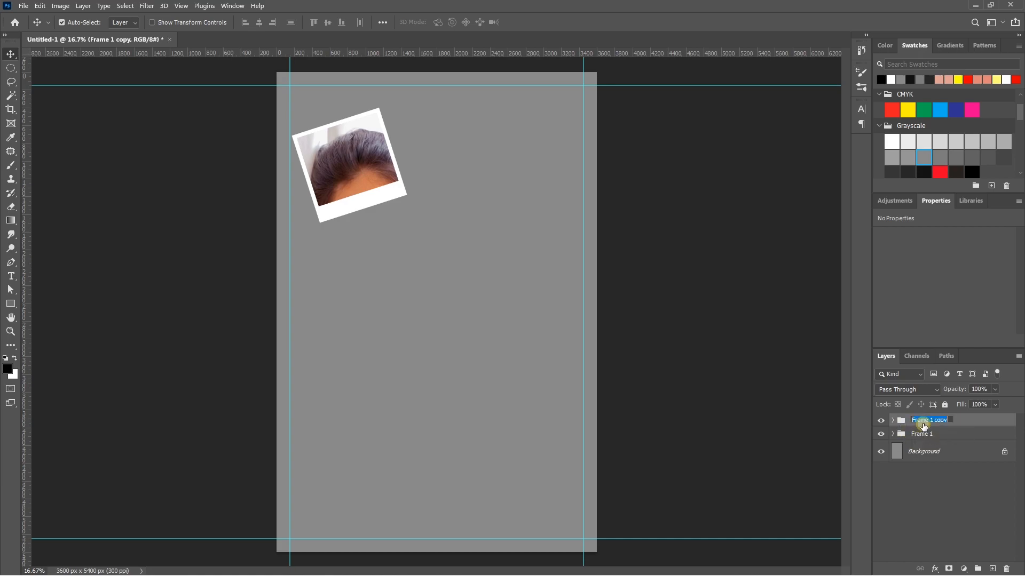
{"action": "left_click", "coordinate": [948, 420]}
{"action": "left_click_drag", "start_coordinate": [948, 420], "coordinate": [932, 420]}
{"action": "type", "text": "2"}
{"action": "left_click", "coordinate": [898, 423]}
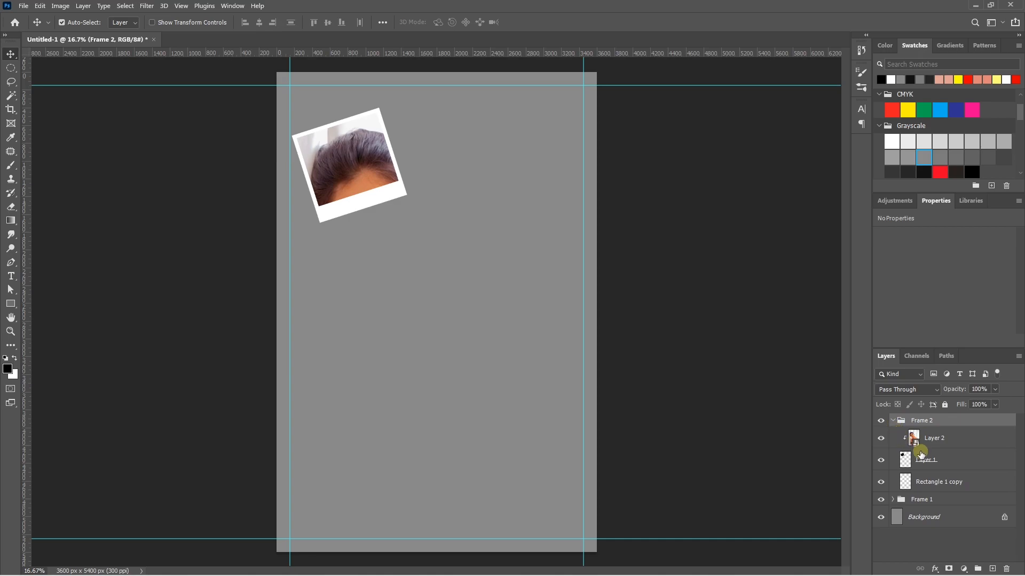
{"action": "left_click", "coordinate": [930, 462]}
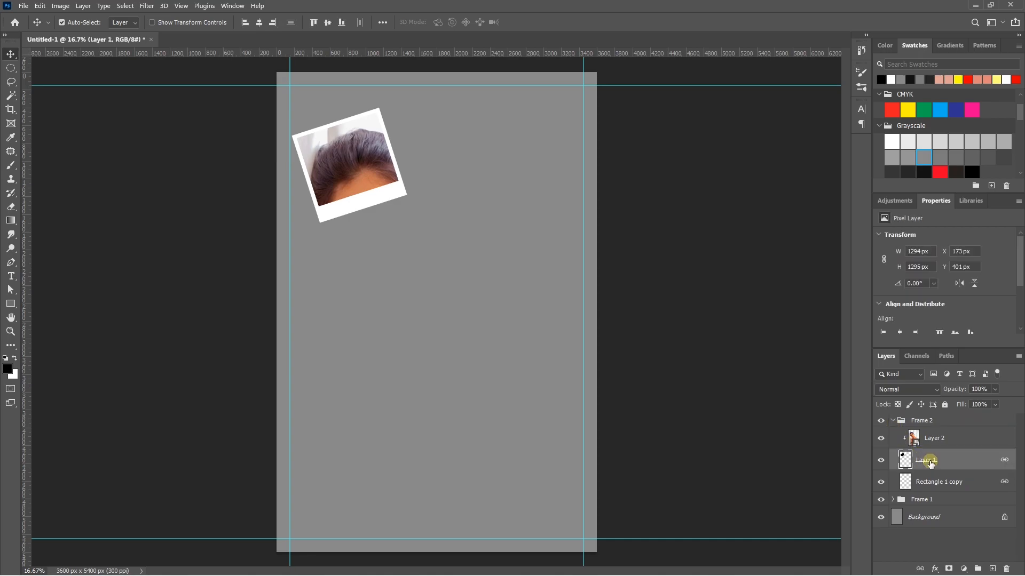
{"action": "key", "text": "ctrl+alt+t"}
{"action": "left_click_drag", "start_coordinate": [370, 174], "coordinate": [476, 209]}
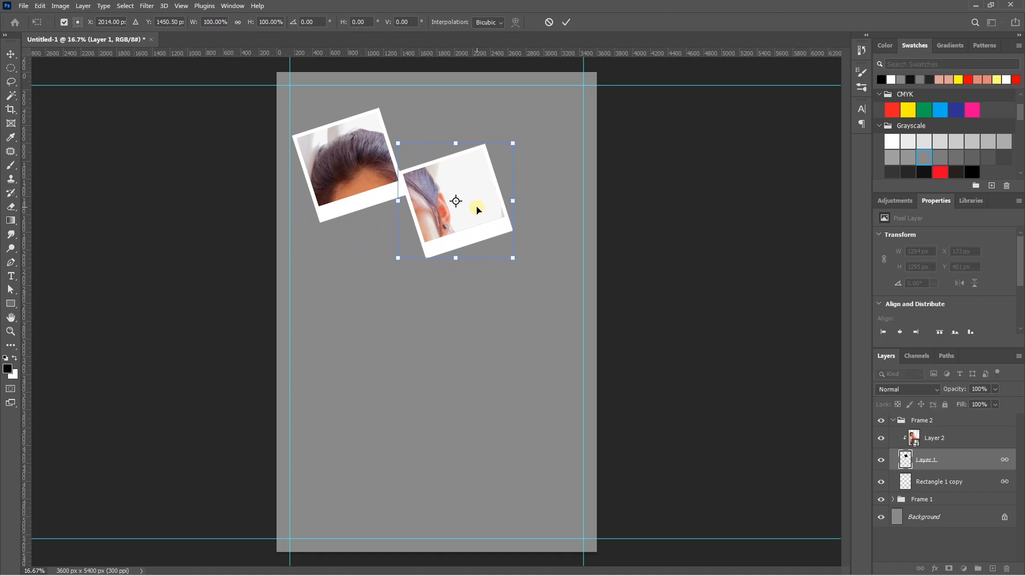
{"action": "key", "text": "Escape"}
{"action": "left_click", "coordinate": [557, 249]}
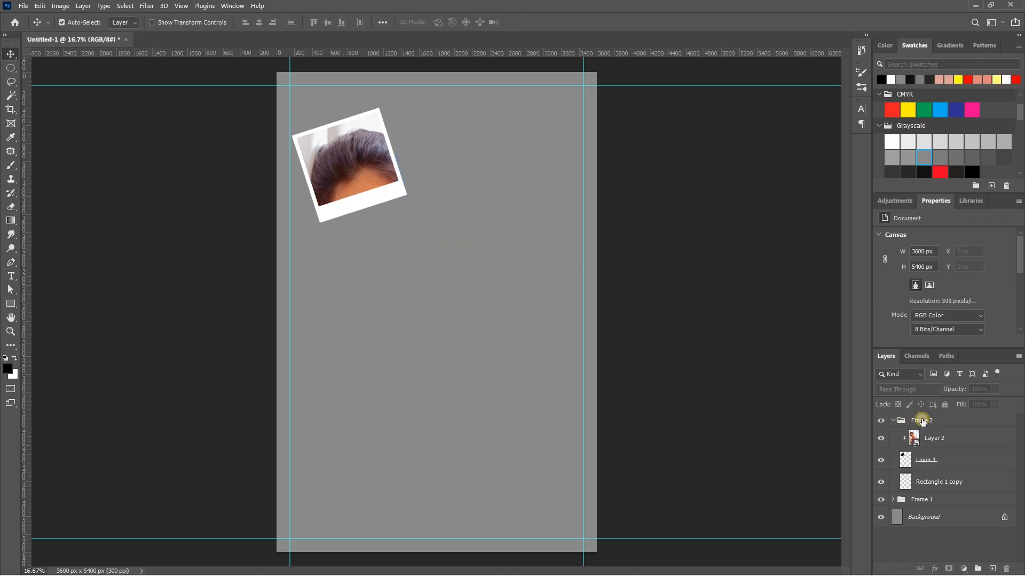
{"action": "left_click", "coordinate": [922, 422]}
{"action": "left_click_drag", "start_coordinate": [357, 168], "coordinate": [487, 205]}
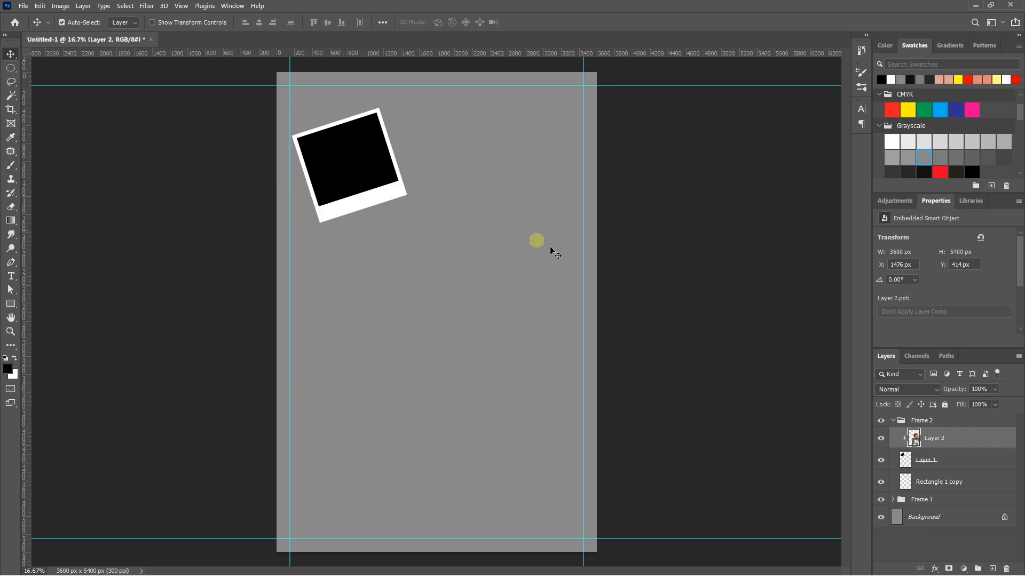
{"action": "key", "text": "ctrl+z"}
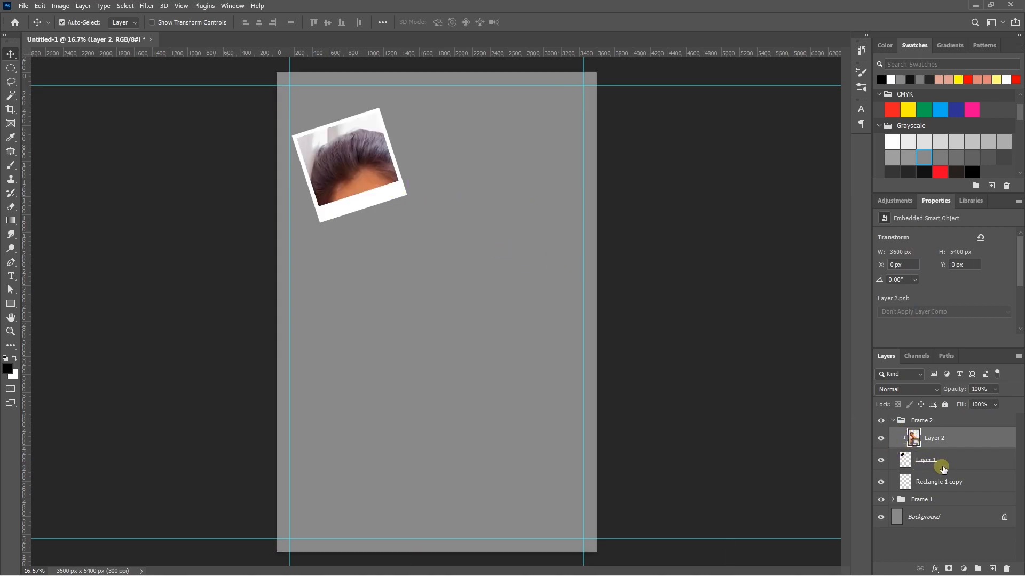
Move Frame 2's linked frame beside the first one, tilt it slightly clockwise and enlarge it to about 1455 x 1455 px overall.
{"action": "left_click", "coordinate": [934, 463]}
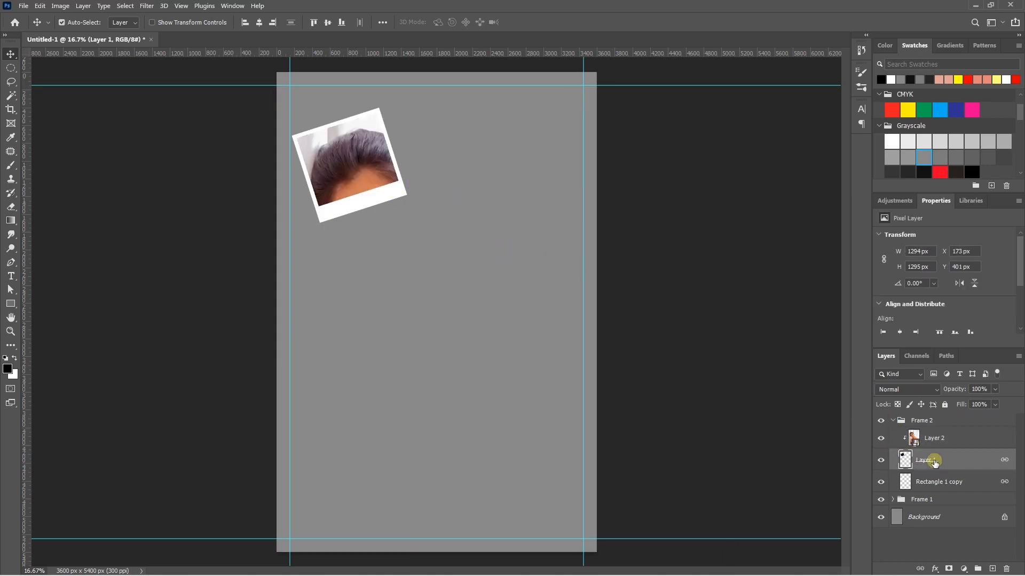
{"action": "key", "text": "ctrl+t"}
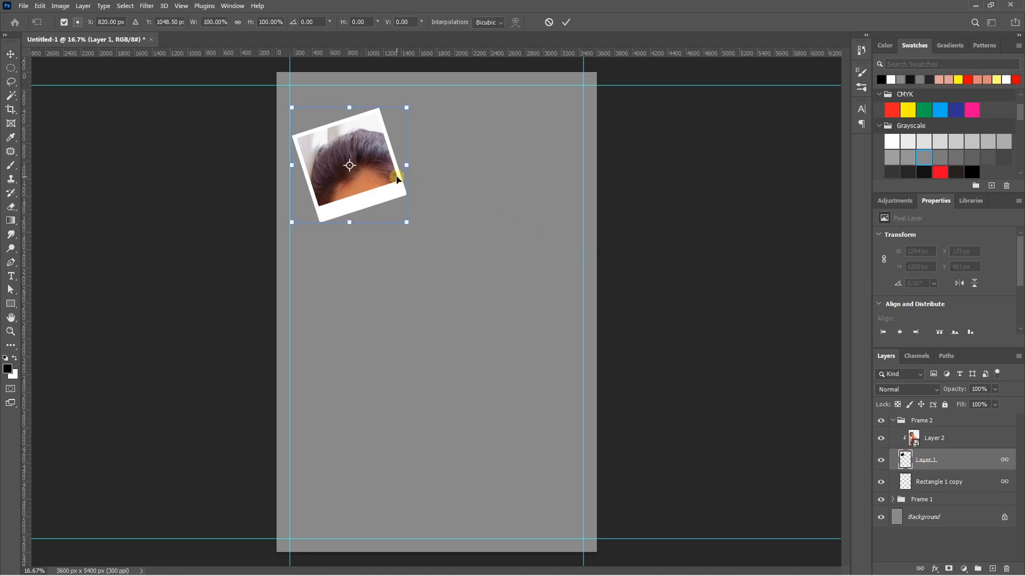
{"action": "left_click_drag", "start_coordinate": [376, 179], "coordinate": [473, 187]}
{"action": "left_click_drag", "start_coordinate": [521, 117], "coordinate": [568, 127]}
{"action": "left_click_drag", "start_coordinate": [496, 167], "coordinate": [471, 157]}
{"action": "key", "text": "Return"}
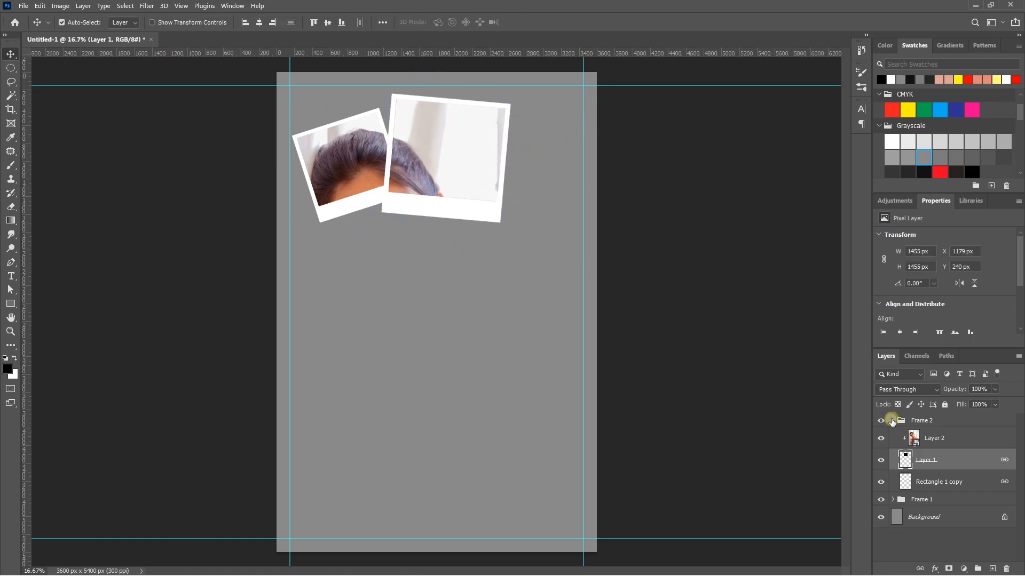
Collapse the Frame 2 group, duplicate it and name the copy Frame 3.
{"action": "left_click", "coordinate": [924, 421]}
{"action": "left_click", "coordinate": [894, 421]}
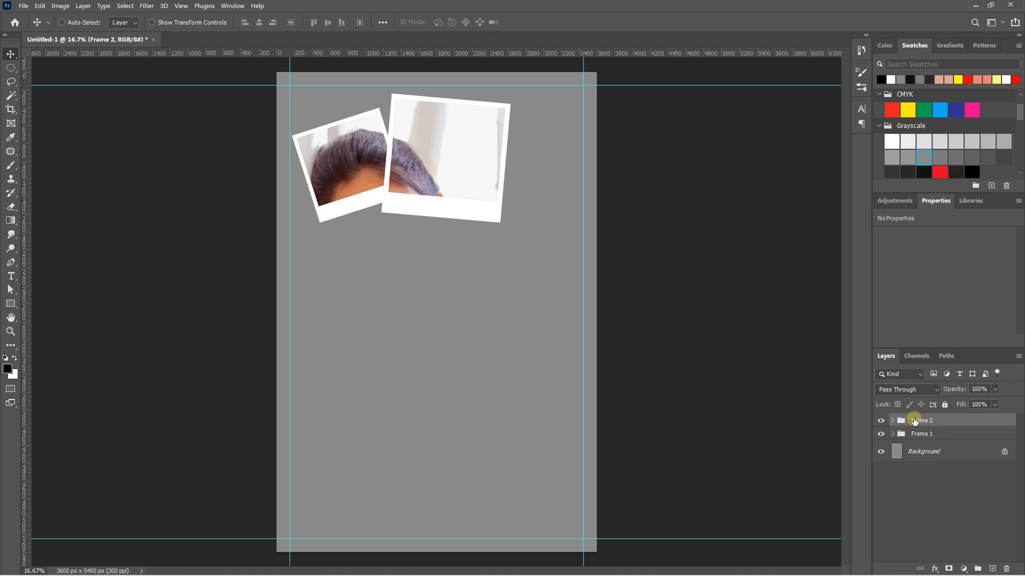
{"action": "key", "text": "ctrl+j"}
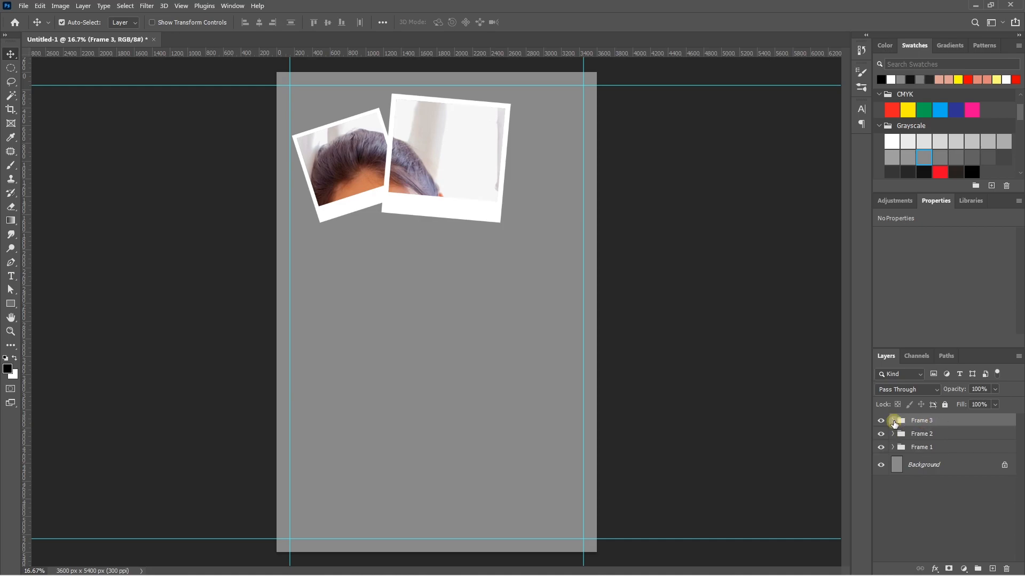
Expand Frame 3 and move its linked frame over the face, rotating it about 10° clockwise.
{"action": "left_click", "coordinate": [892, 421]}
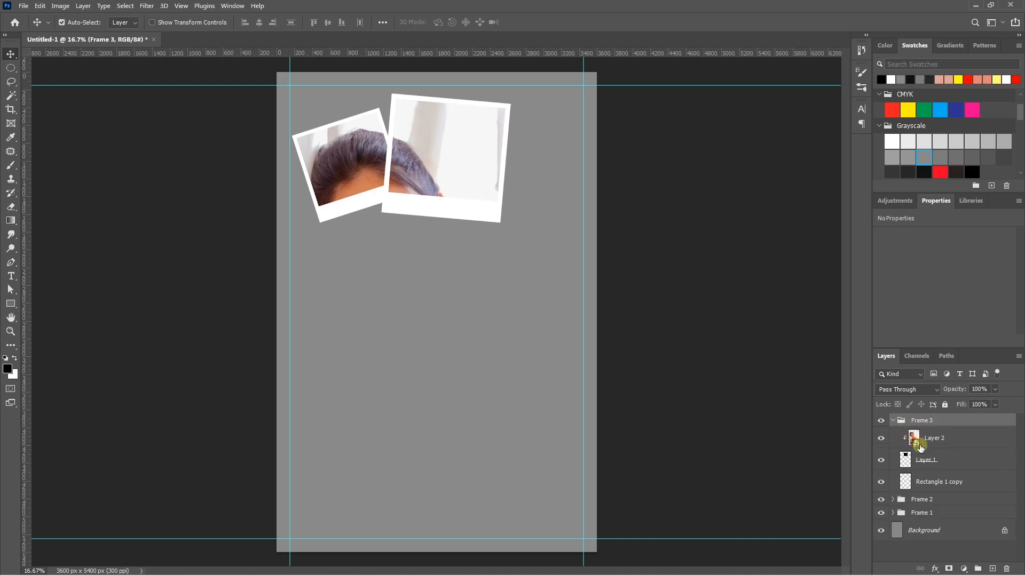
{"action": "left_click", "coordinate": [923, 461]}
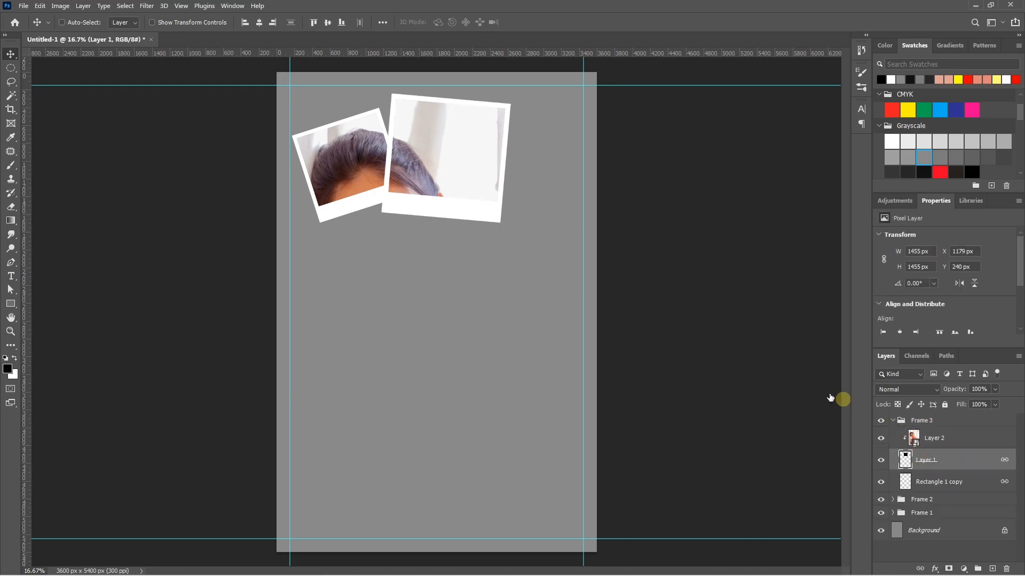
{"action": "key", "text": "ctrl+t"}
{"action": "left_click_drag", "start_coordinate": [480, 166], "coordinate": [413, 224]}
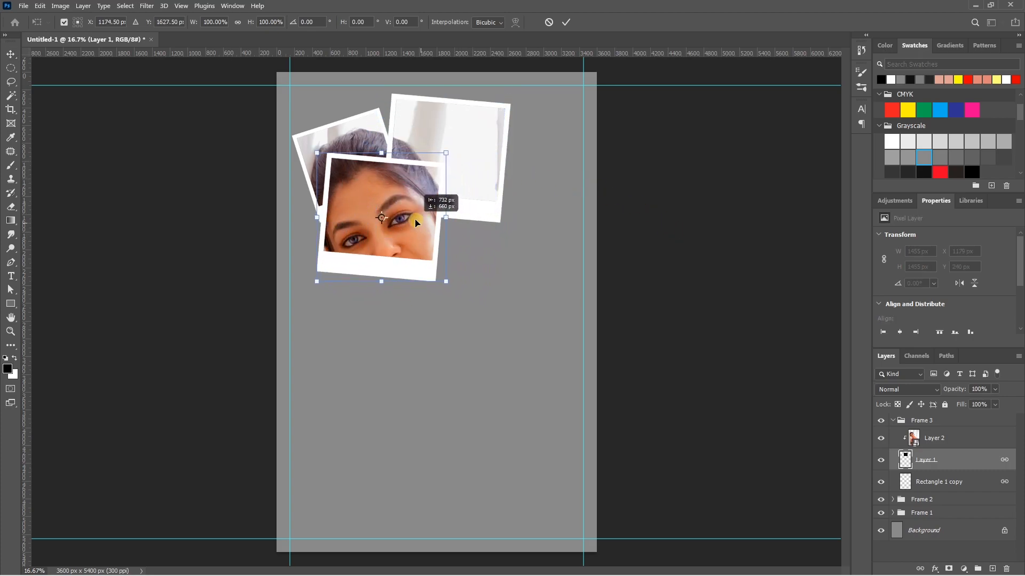
{"action": "left_click_drag", "start_coordinate": [454, 144], "coordinate": [476, 172]}
{"action": "left_click_drag", "start_coordinate": [417, 214], "coordinate": [428, 244]}
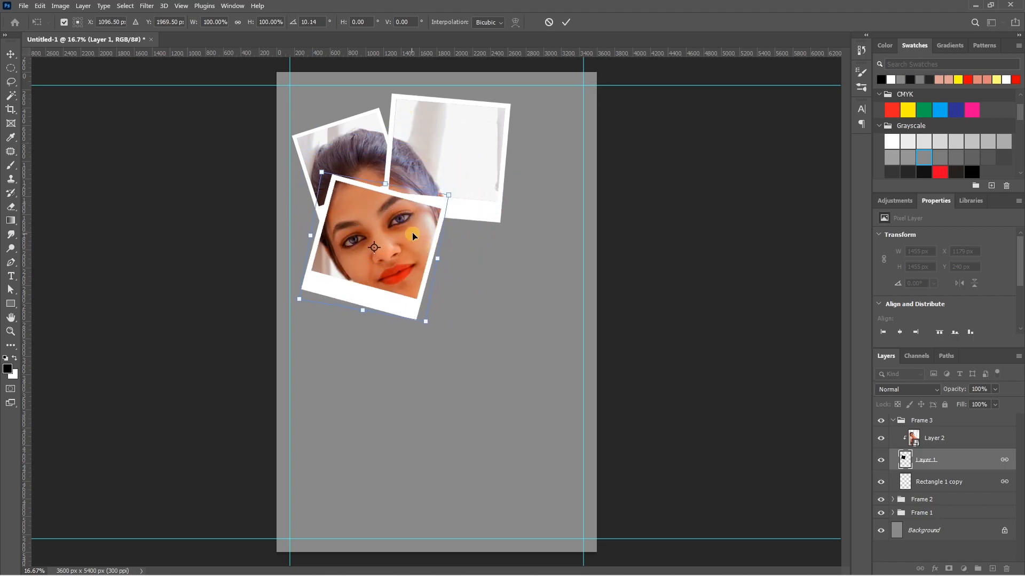
{"action": "key", "text": "Return"}
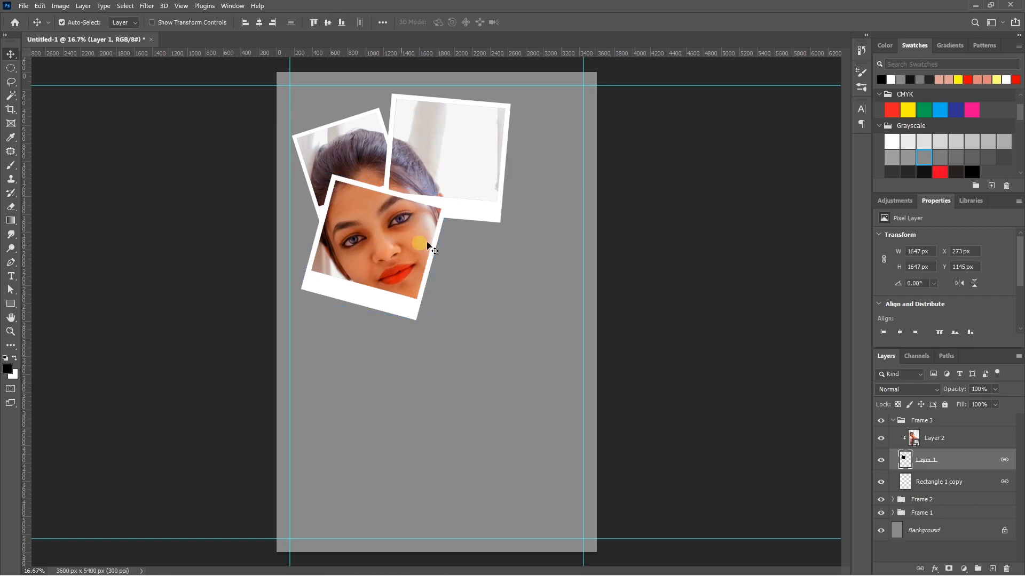
Duplicate the Frame 3 group and name the copy Frame 4.
{"action": "left_click", "coordinate": [922, 422]}
{"action": "key", "text": "ctrl+j"}
{"action": "double_click", "coordinate": [927, 421]}
{"action": "type", "text": "Frame 4"}
Move Frame 4's linked frame over the nose and mouth area and make it smaller.
{"action": "left_click", "coordinate": [926, 460]}
{"action": "key", "text": "ctrl+t"}
{"action": "left_click_drag", "start_coordinate": [398, 225], "coordinate": [431, 269]}
{"action": "left_click_drag", "start_coordinate": [504, 279], "coordinate": [471, 277]}
{"action": "key", "text": "Return"}
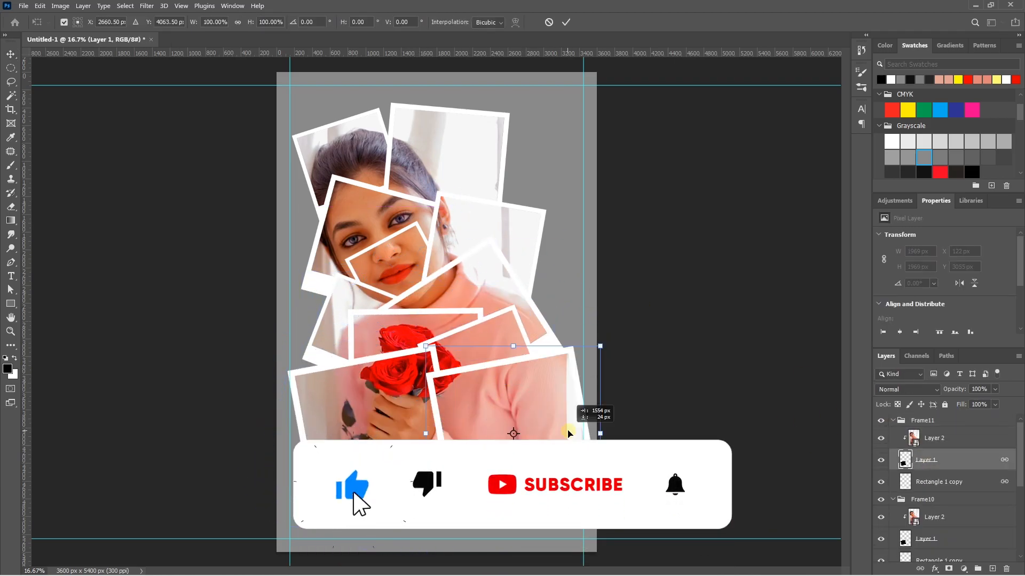
Place Frame11's linked frame at the collage's lower right, and shift all groups from Frame 1 to Frame11 slightly right and down.
{"action": "left_click_drag", "start_coordinate": [569, 433], "coordinate": [563, 384]}
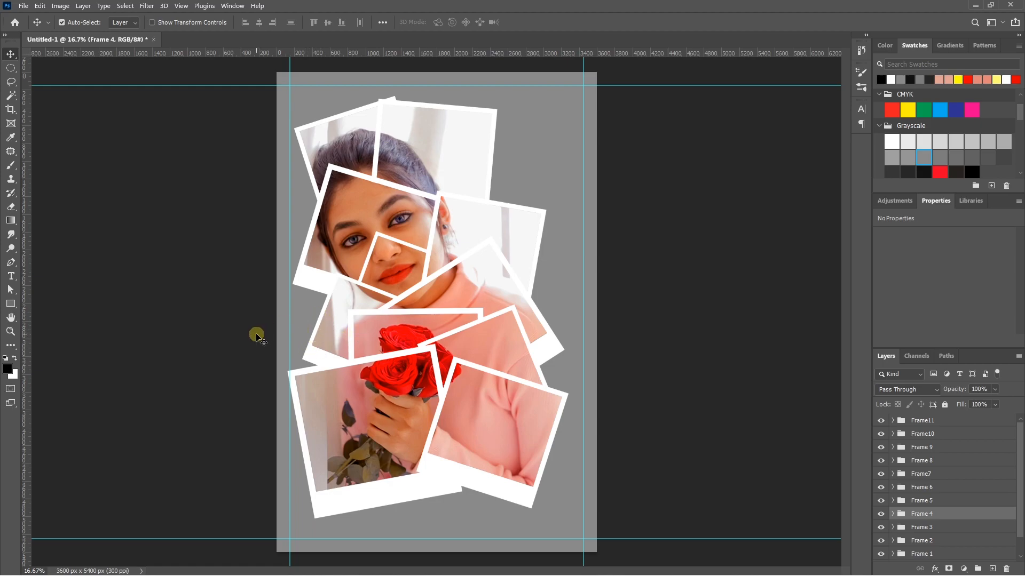
{"action": "left_click", "coordinate": [935, 422]}
{"action": "scroll", "coordinate": [935, 504], "scroll_direction": "down", "scroll_amount": 1}
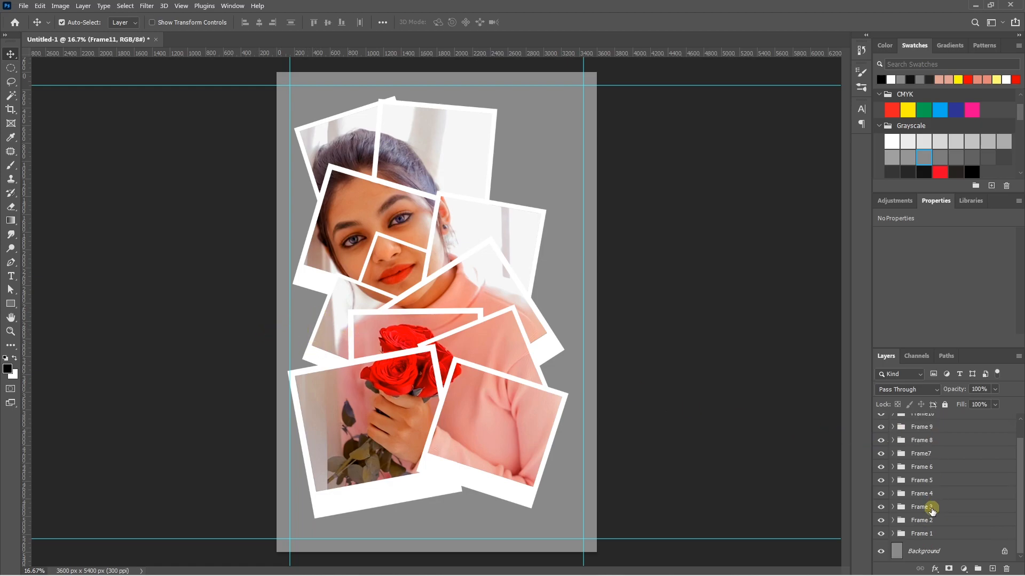
{"action": "left_click", "coordinate": [929, 534], "text": "shift"}
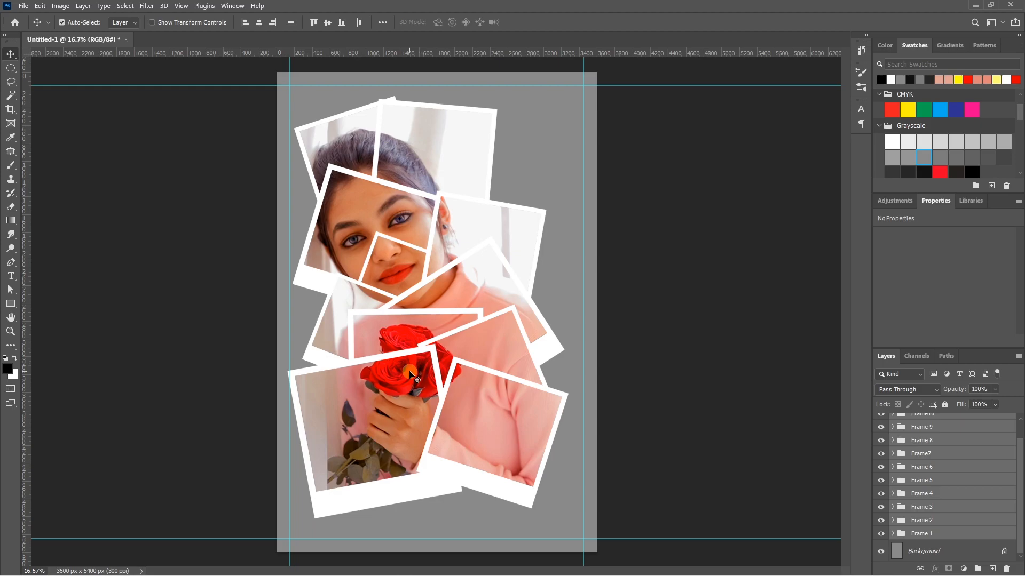
{"action": "left_click_drag", "start_coordinate": [409, 372], "coordinate": [418, 373]}
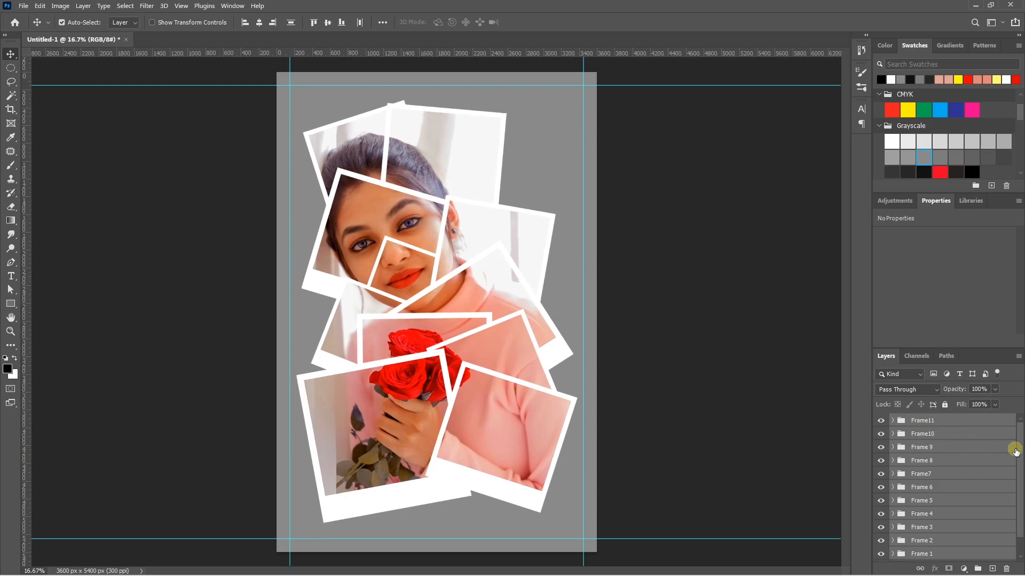
Add a Drop Shadow to the Frame11 group with 55% opacity, 9 px distance, 31% spread and 62 px size.
{"action": "left_click", "coordinate": [933, 424]}
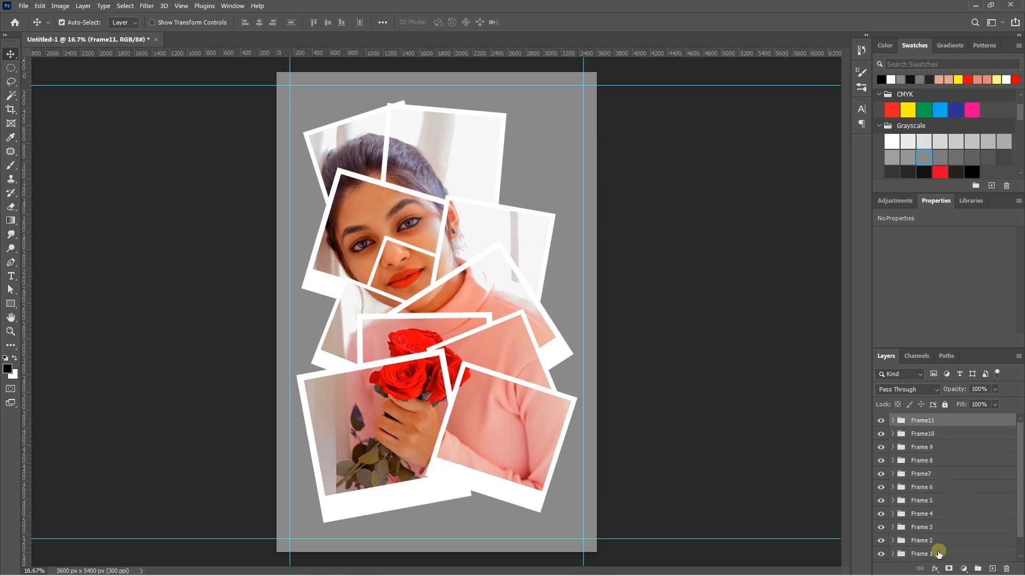
{"action": "left_click", "coordinate": [935, 569]}
{"action": "left_click", "coordinate": [944, 562]}
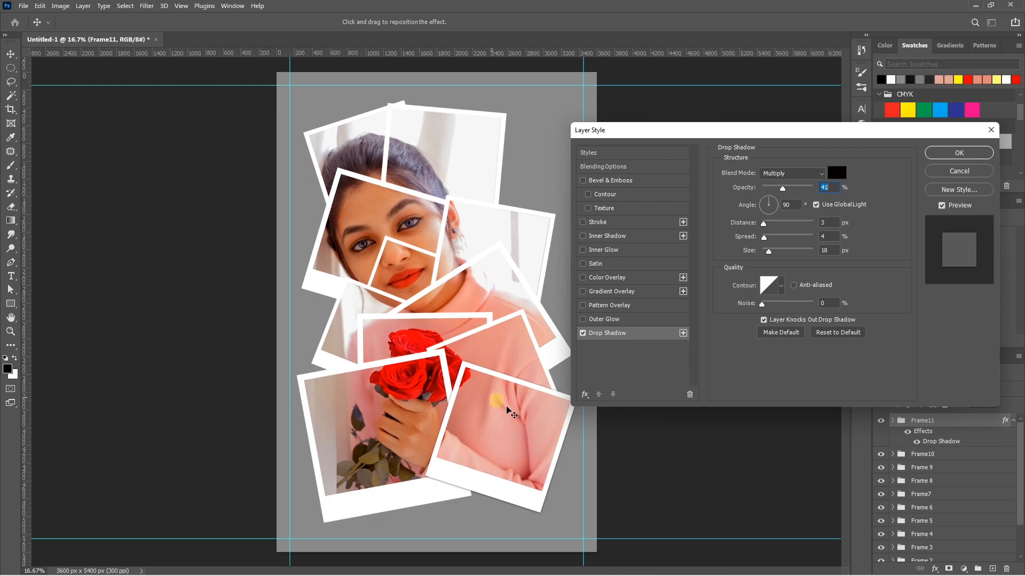
{"action": "left_click_drag", "start_coordinate": [783, 189], "coordinate": [795, 189]}
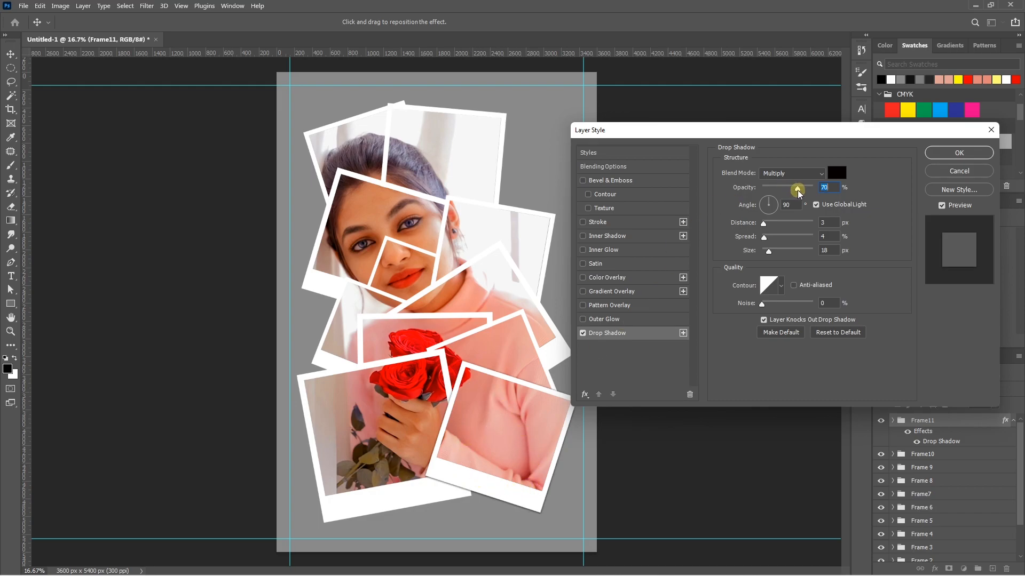
{"action": "left_click_drag", "start_coordinate": [765, 227], "coordinate": [779, 255]}
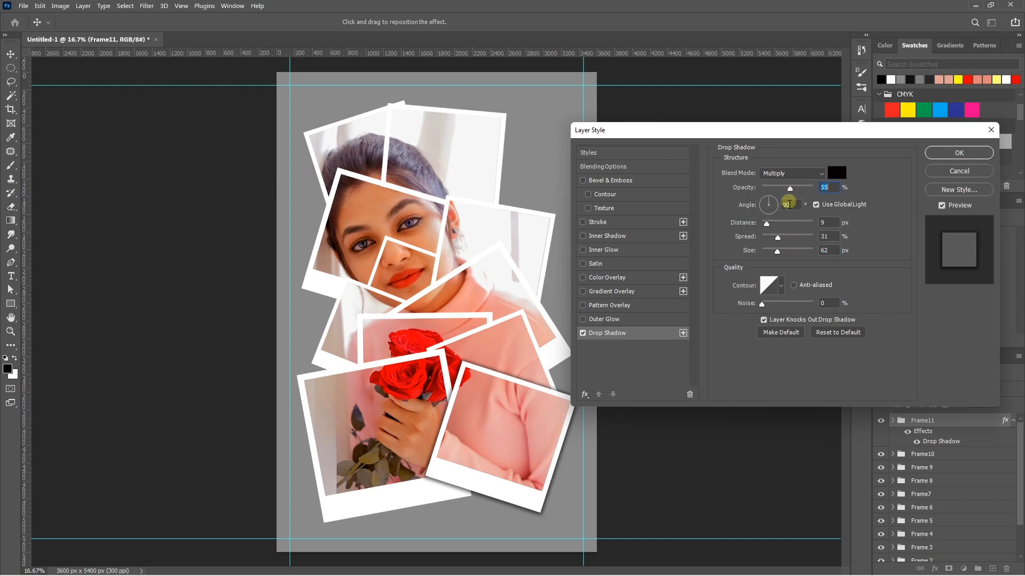
{"action": "left_click", "coordinate": [949, 153]}
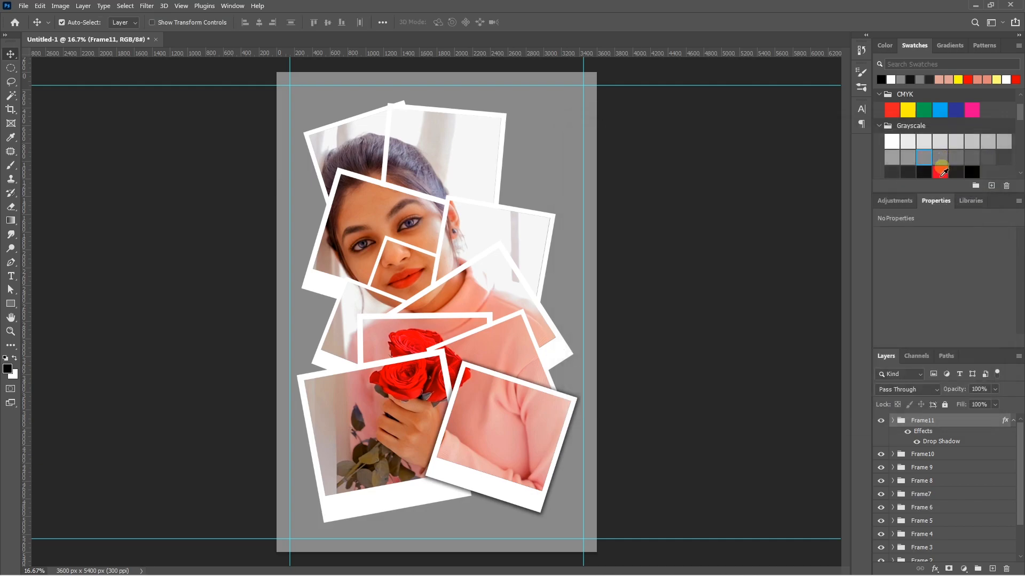
Copy Frame11's layer style and paste it onto the Frame10 and Frame 9 groups.
{"action": "right_click", "coordinate": [932, 421]}
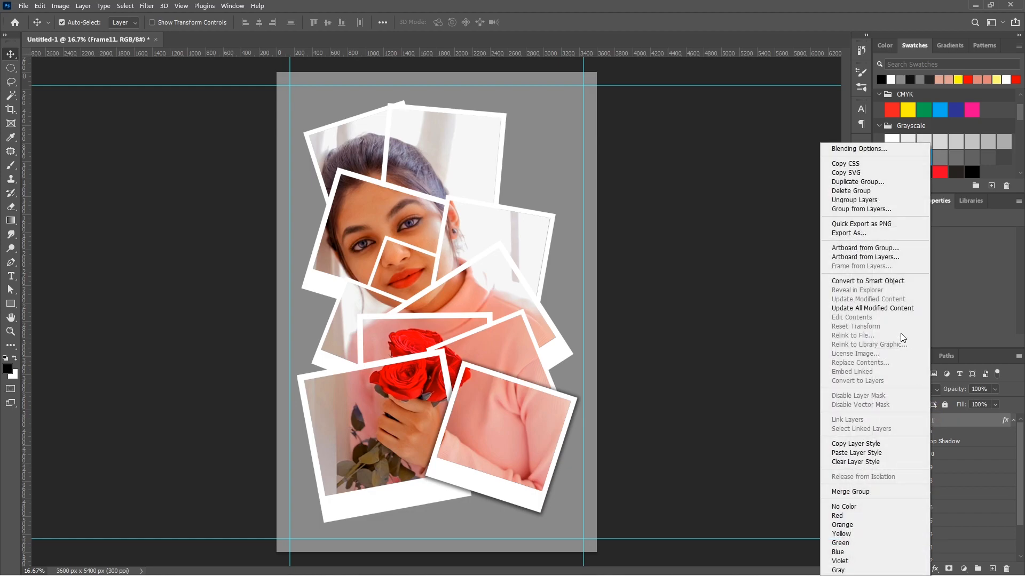
{"action": "left_click", "coordinate": [869, 445]}
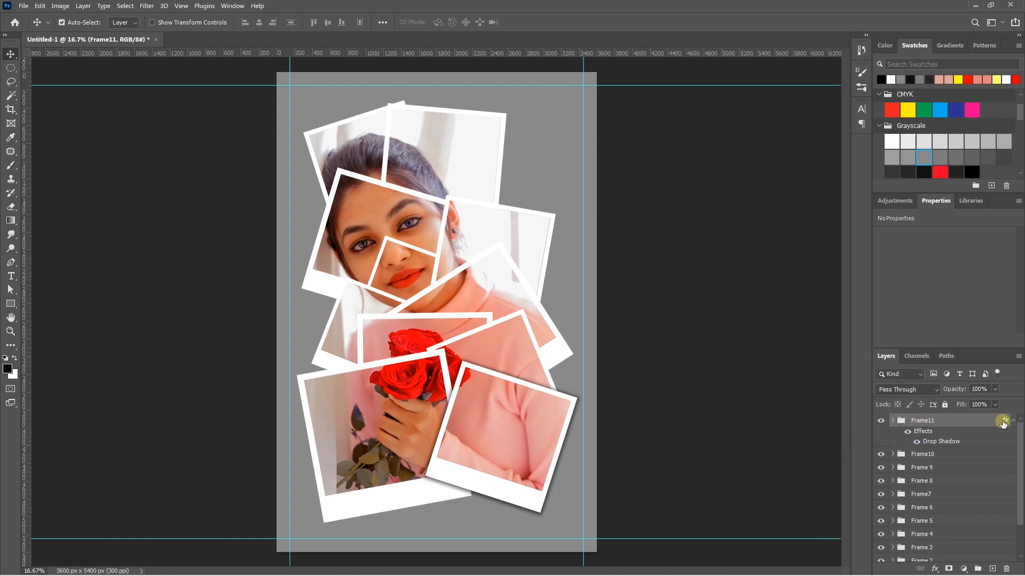
{"action": "left_click", "coordinate": [922, 456]}
{"action": "right_click", "coordinate": [923, 457]}
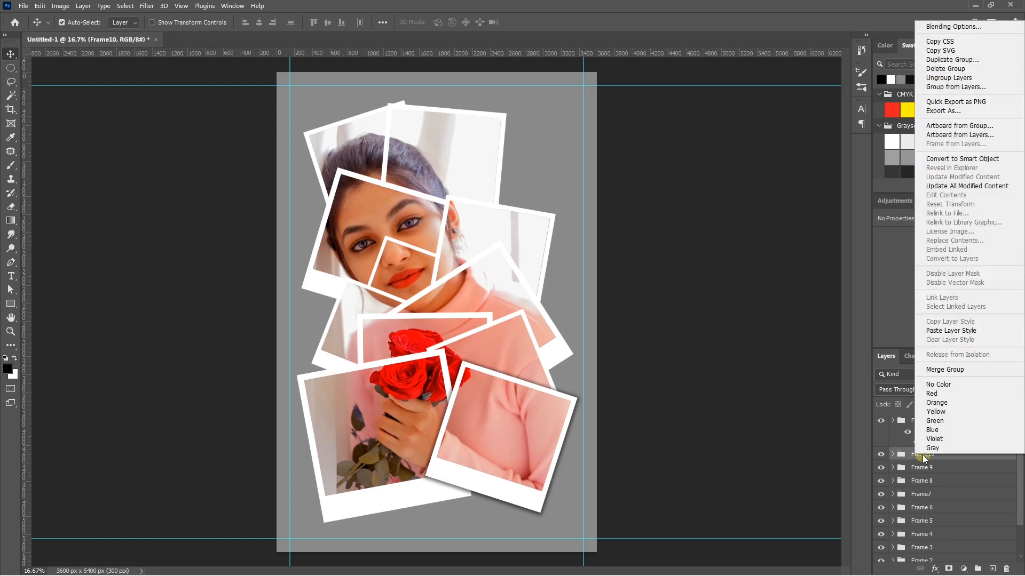
{"action": "left_click", "coordinate": [958, 336]}
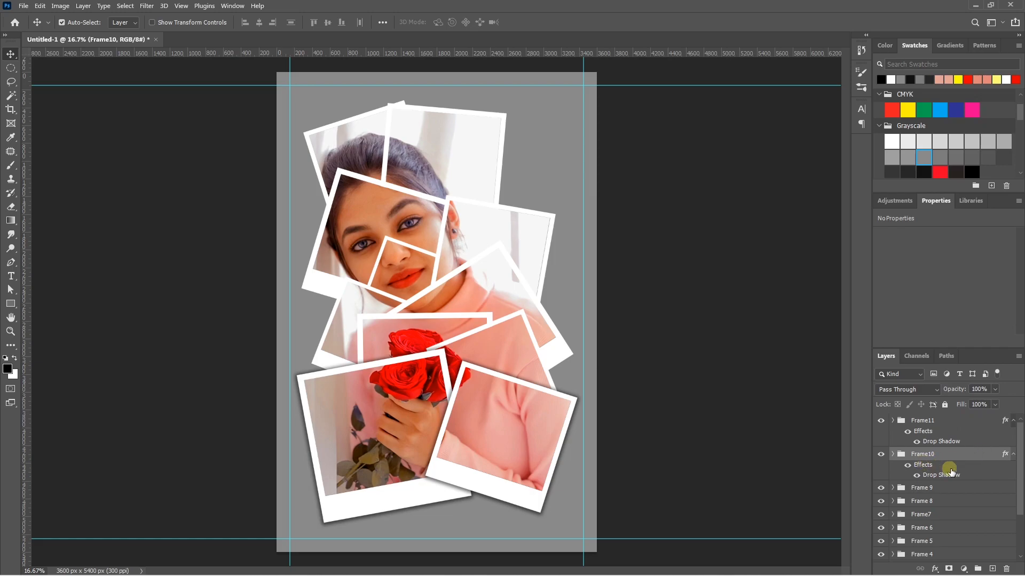
{"action": "left_click", "coordinate": [922, 491]}
{"action": "right_click", "coordinate": [922, 491]}
{"action": "left_click", "coordinate": [945, 366]}
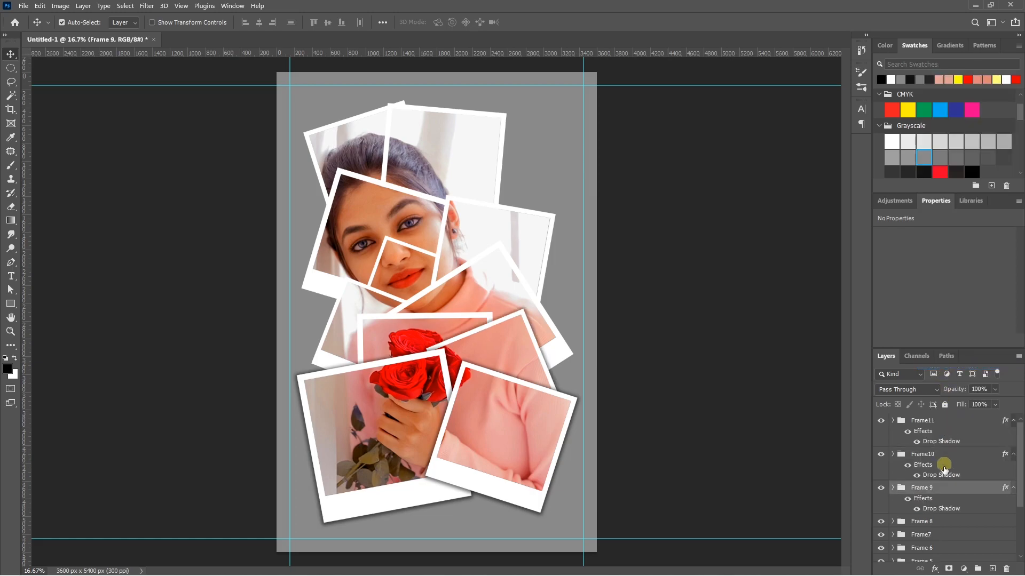
Paste the copied drop shadow style onto the remaining groups, Frame 8 down to Frame 1.
{"action": "left_click", "coordinate": [925, 523]}
{"action": "scroll", "coordinate": [925, 523], "scroll_direction": "down", "scroll_amount": 5}
{"action": "right_click", "coordinate": [916, 454]}
{"action": "left_click", "coordinate": [943, 332]}
{"action": "right_click", "coordinate": [916, 514]}
{"action": "left_click", "coordinate": [941, 394]}
{"action": "right_click", "coordinate": [918, 535]}
{"action": "left_click", "coordinate": [941, 413]}
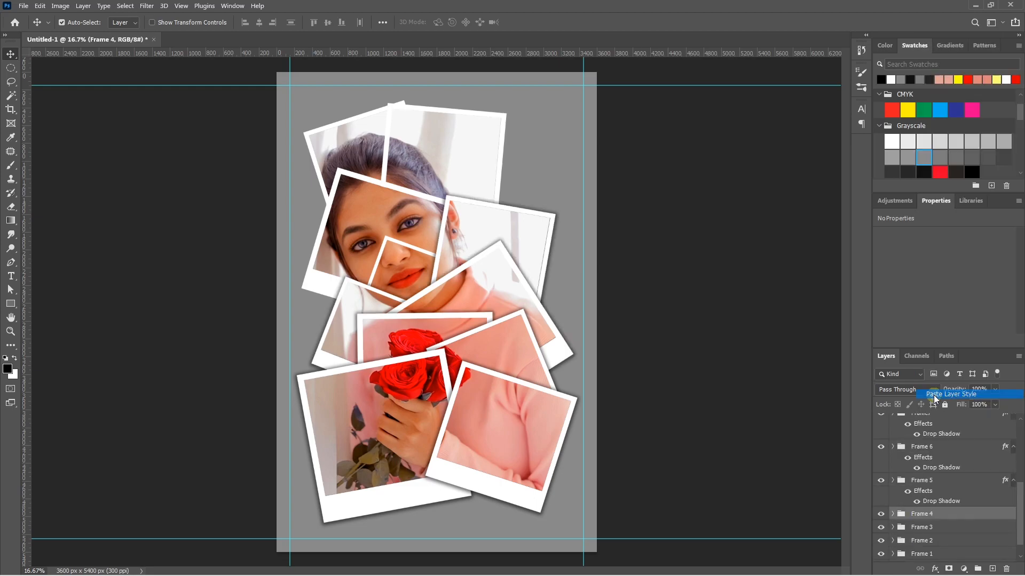
{"action": "scroll", "coordinate": [933, 489], "scroll_direction": "down", "scroll_amount": 1}
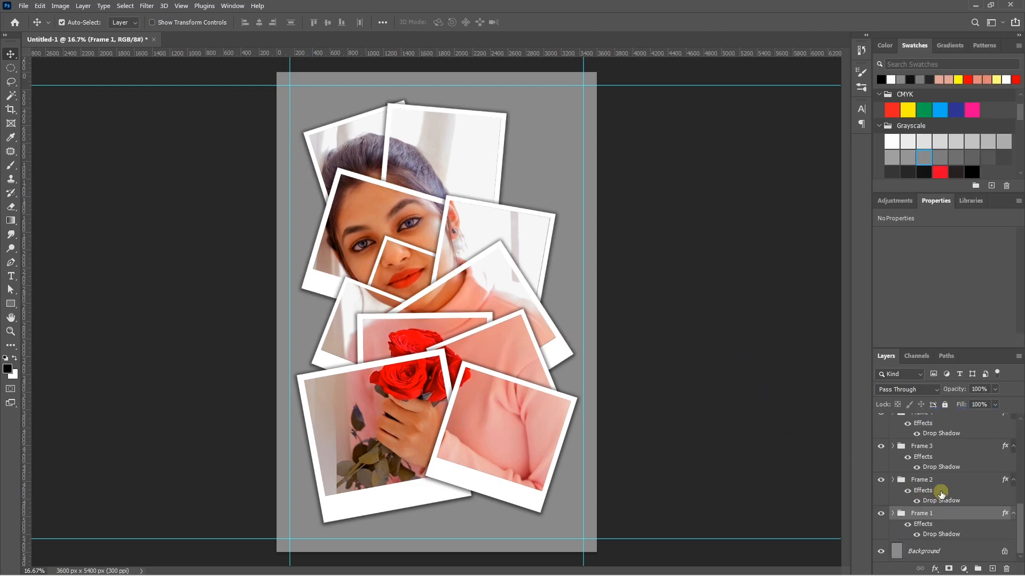
Place the Overlay (55) image directly above the Background layer, rotated -90° and enlarged to about 3630 x 5446 px to cover the canvas.
{"action": "left_click", "coordinate": [933, 550]}
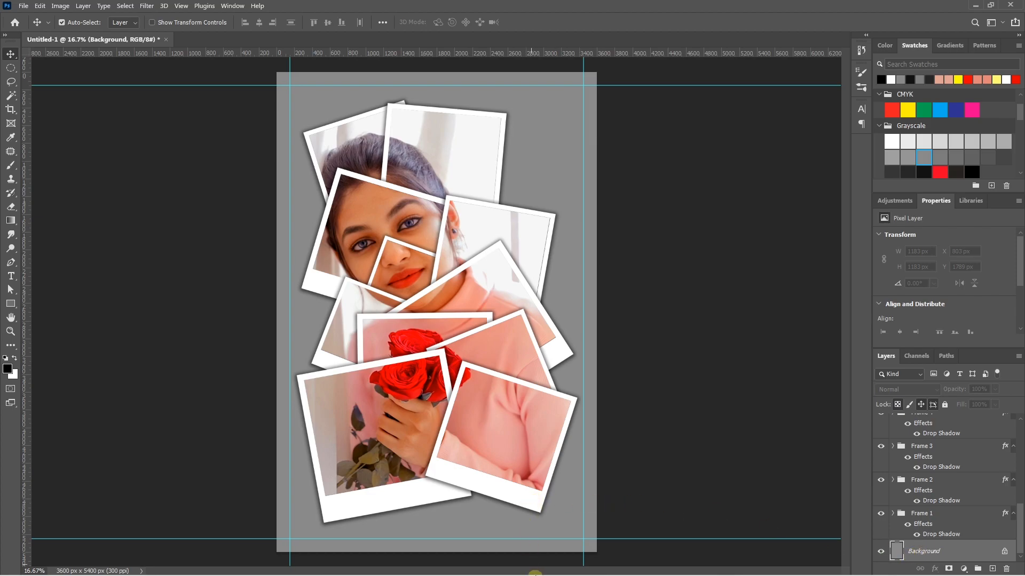
{"action": "left_click", "coordinate": [514, 468]}
{"action": "left_click_drag", "start_coordinate": [886, 168], "coordinate": [535, 227]}
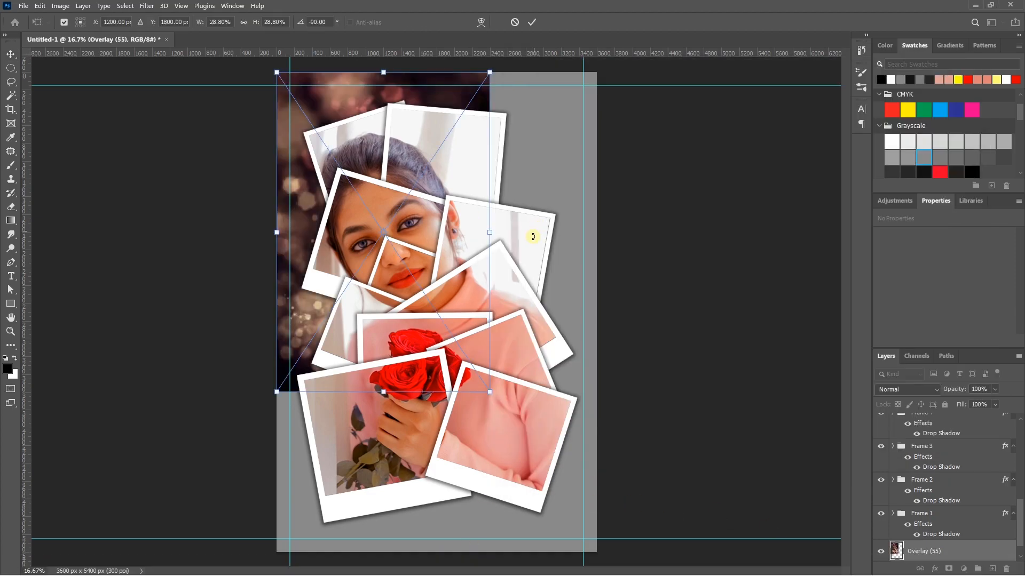
{"action": "left_click_drag", "start_coordinate": [492, 390], "coordinate": [605, 552]}
{"action": "key", "text": "Return"}
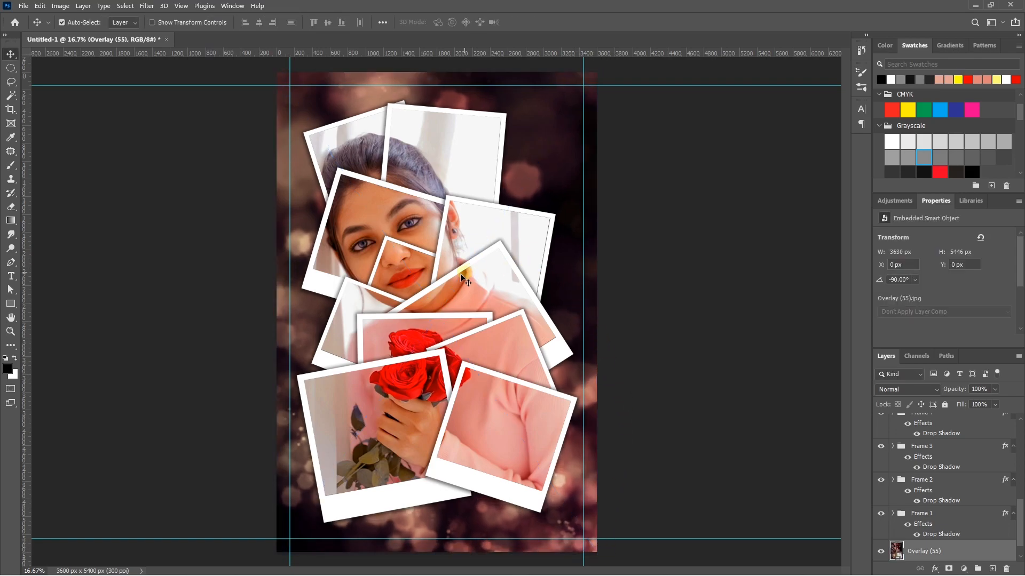
Clip a Hue/Saturation adjustment to the Overlay (55) layer with Hue -3, Saturation +52 and Lightness -12.
{"action": "scroll", "coordinate": [914, 514], "scroll_direction": "down", "scroll_amount": 1}
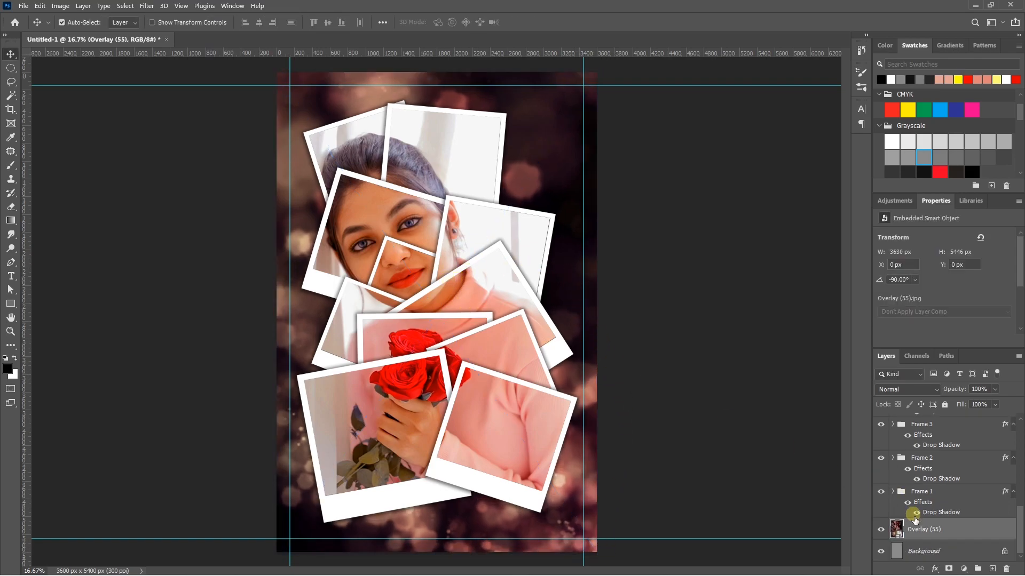
{"action": "left_click", "coordinate": [966, 569]}
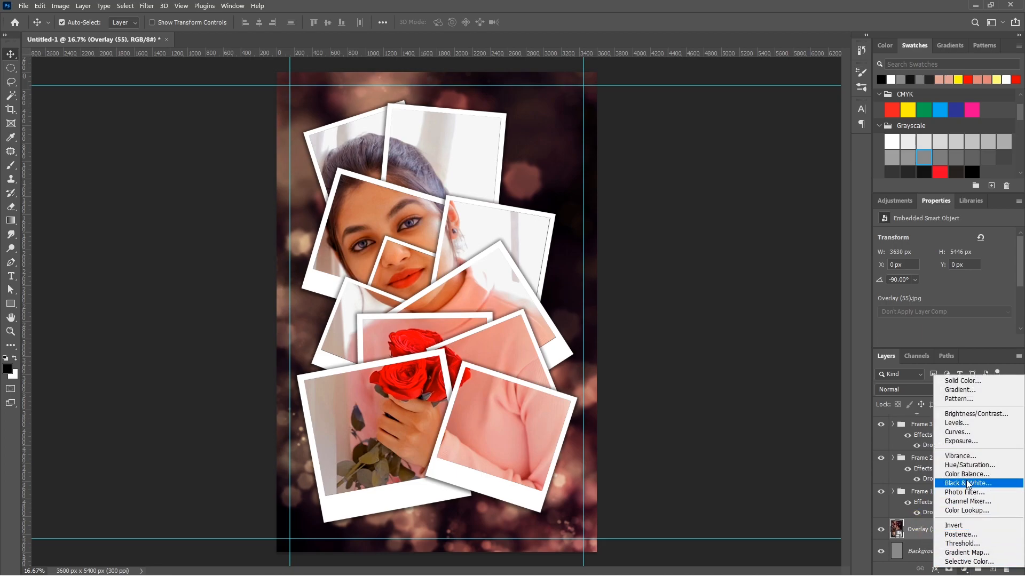
{"action": "left_click", "coordinate": [968, 466]}
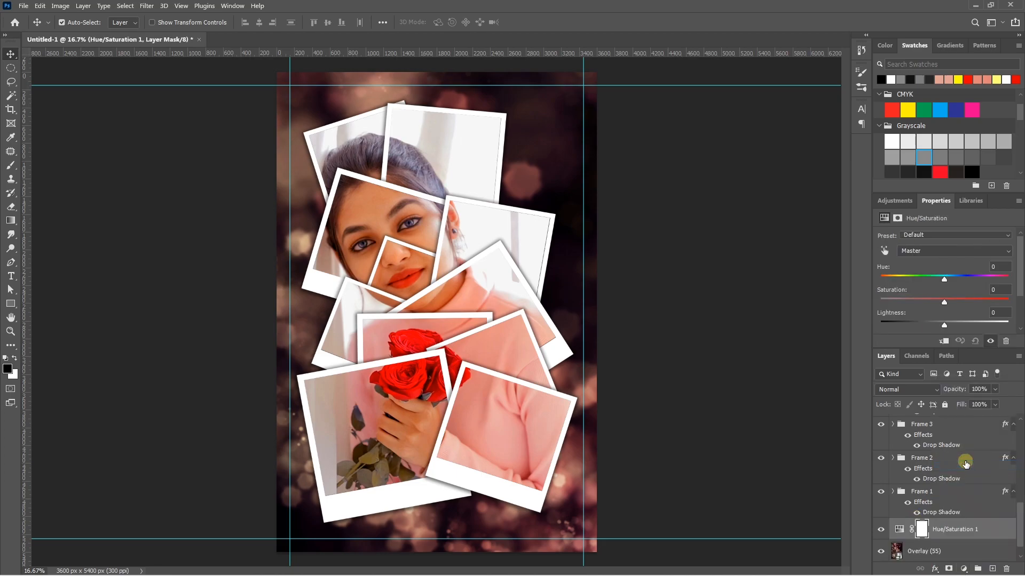
{"action": "left_click", "coordinate": [942, 537], "text": "alt"}
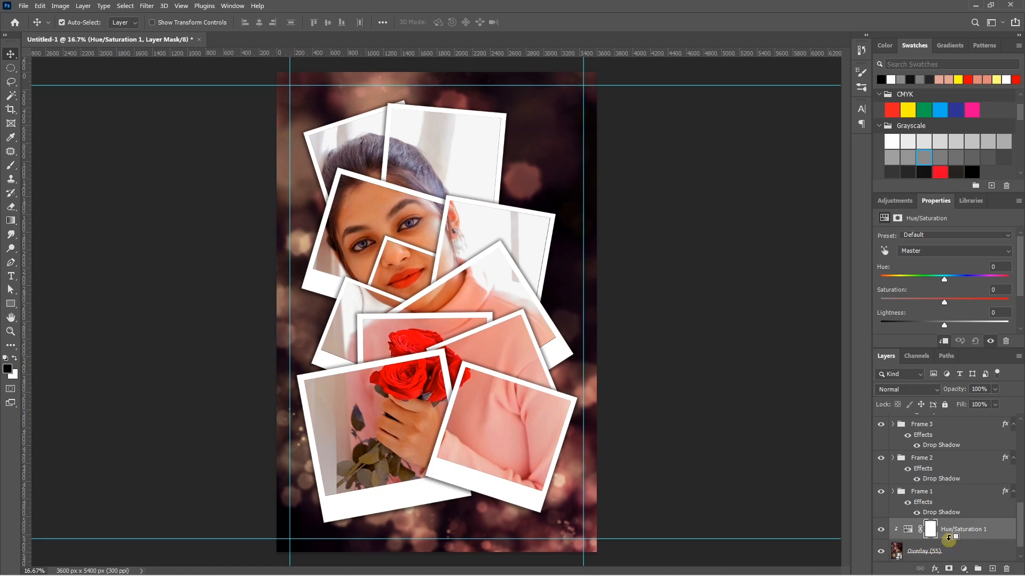
{"action": "left_click_drag", "start_coordinate": [944, 327], "coordinate": [977, 302]}
{"action": "mouse_move", "coordinate": [944, 279]}
{"action": "left_mouse_down"}
{"action": "mouse_move", "coordinate": [906, 280]}
{"action": "mouse_move", "coordinate": [942, 279]}
{"action": "left_mouse_up"}
{"action": "left_click_drag", "start_coordinate": [948, 322], "coordinate": [939, 323]}
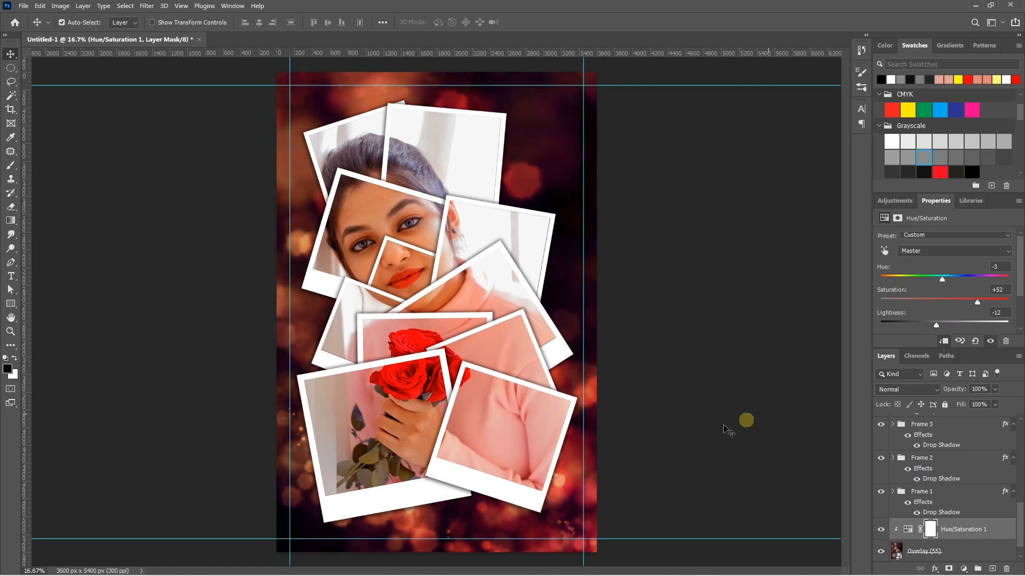
Caption the white borders of Frame10 and Frame11 with red Allianty text reading Sollunga and Mama Kutty, tilted to follow each frame.
{"action": "left_click", "coordinate": [780, 305]}
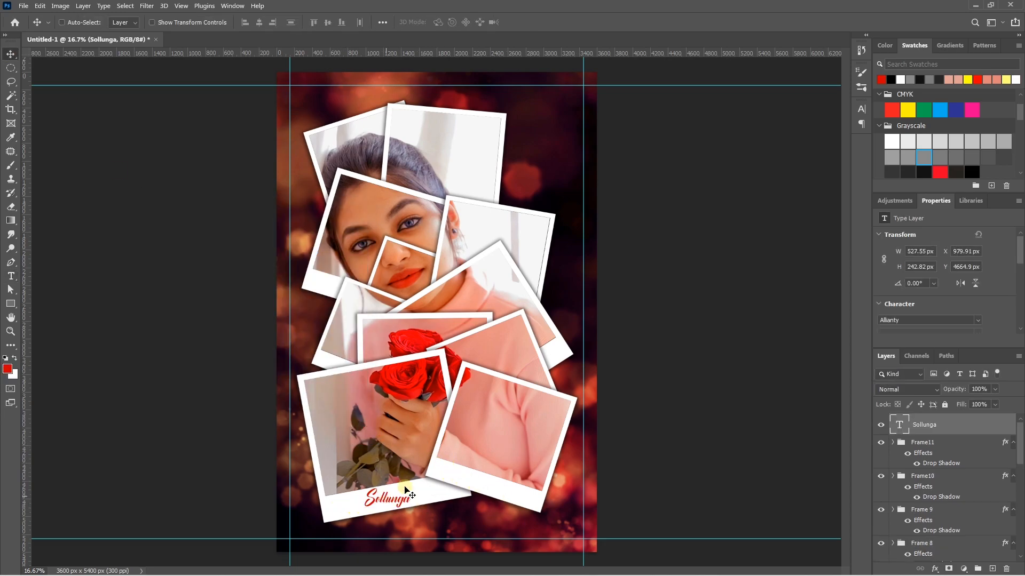
{"action": "left_click_drag", "start_coordinate": [393, 500], "coordinate": [461, 479]}
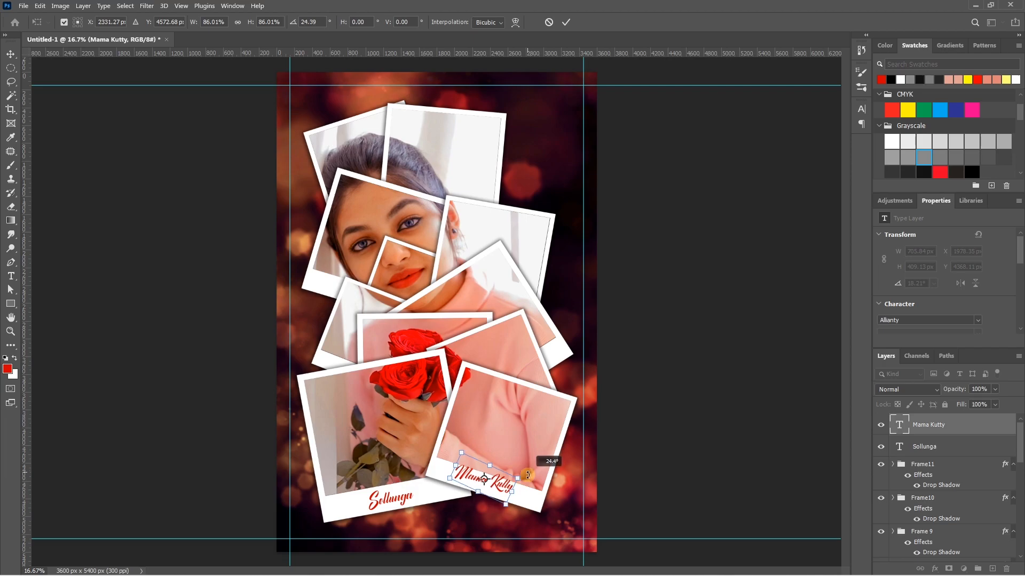
Create a rectangle shape 0.5 in wide and 100 px high above the Happy Birthday layer.
{"action": "scroll", "coordinate": [447, 474], "scroll_direction": "up", "scroll_amount": 1}
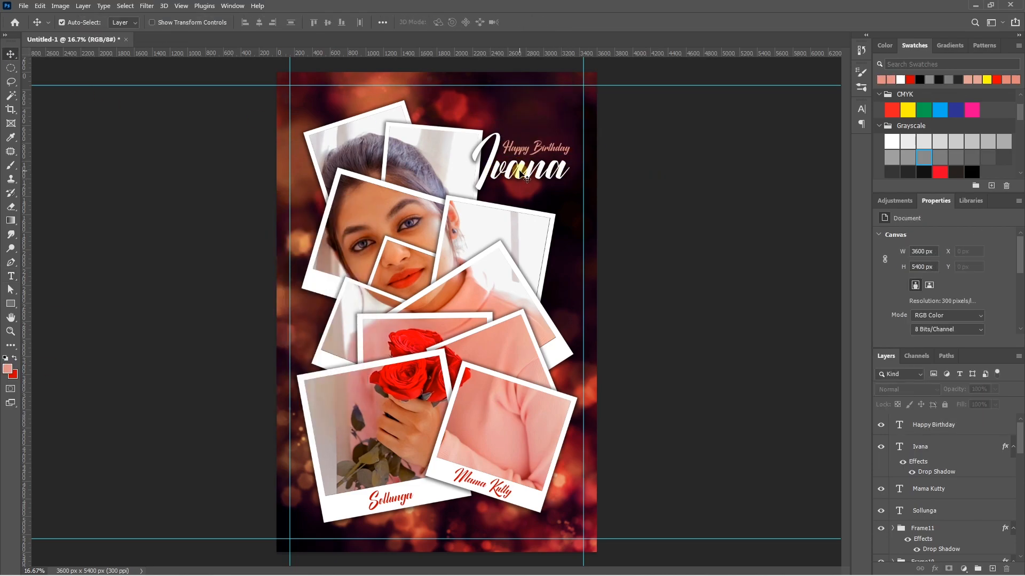
{"action": "left_click", "coordinate": [552, 153]}
{"action": "left_click", "coordinate": [10, 308]}
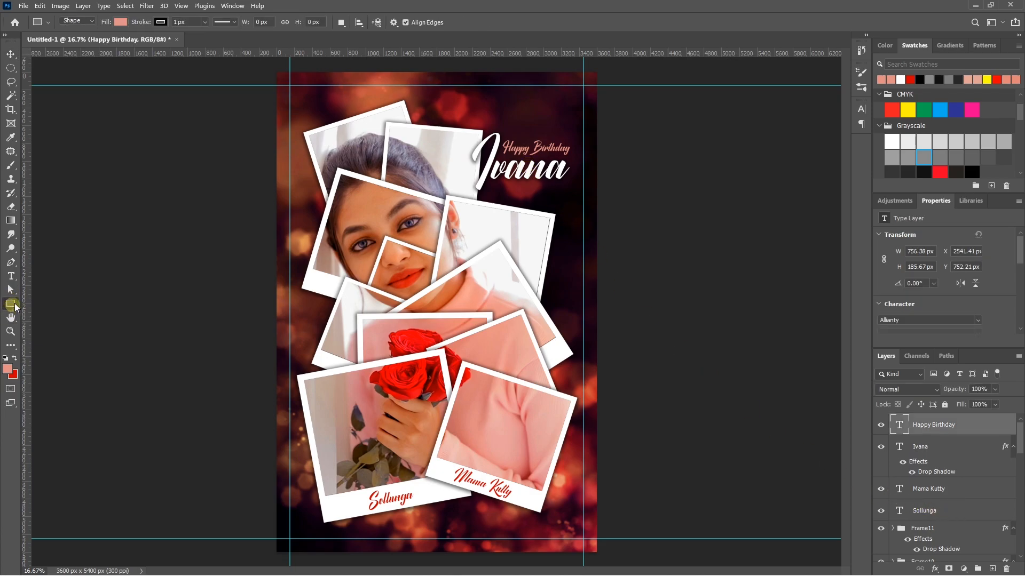
{"action": "left_click", "coordinate": [211, 271]}
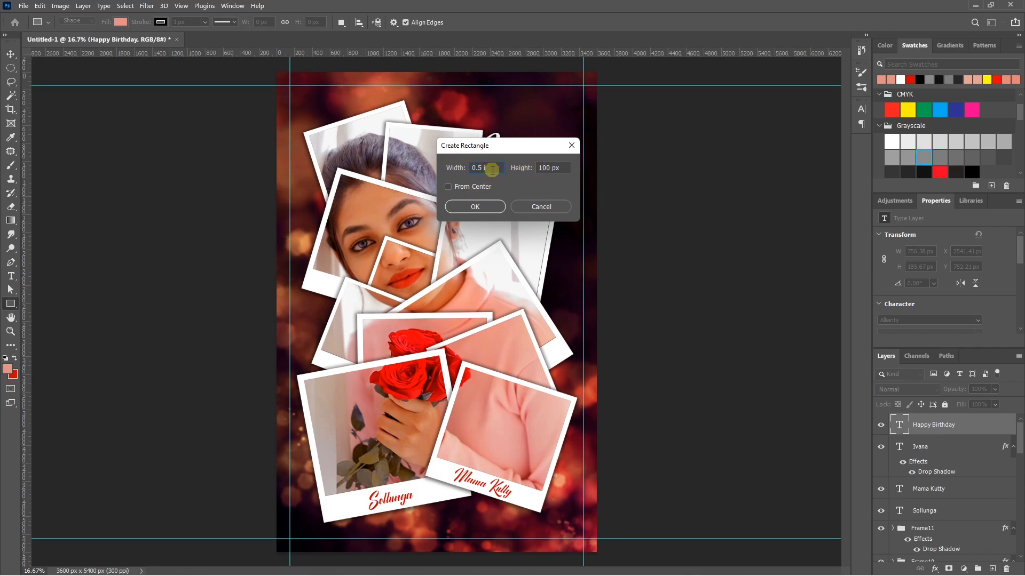
{"action": "key", "text": "Return"}
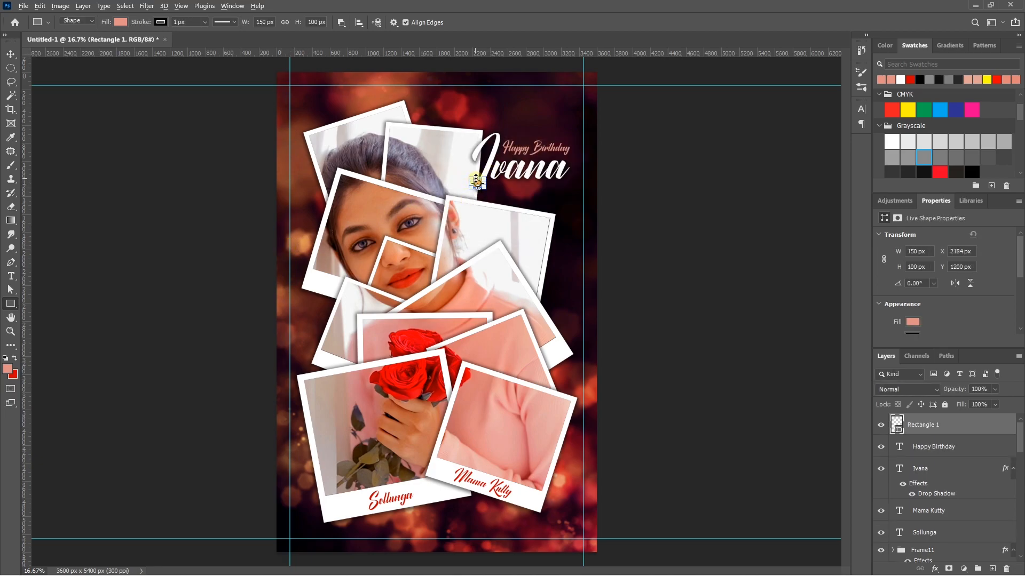
Align the rectangle to the canvas's left edge, stretch it to the full canvas height and duplicate it along the right edge.
{"action": "left_click_drag", "start_coordinate": [476, 178], "coordinate": [281, 170]}
{"action": "key", "text": "v"}
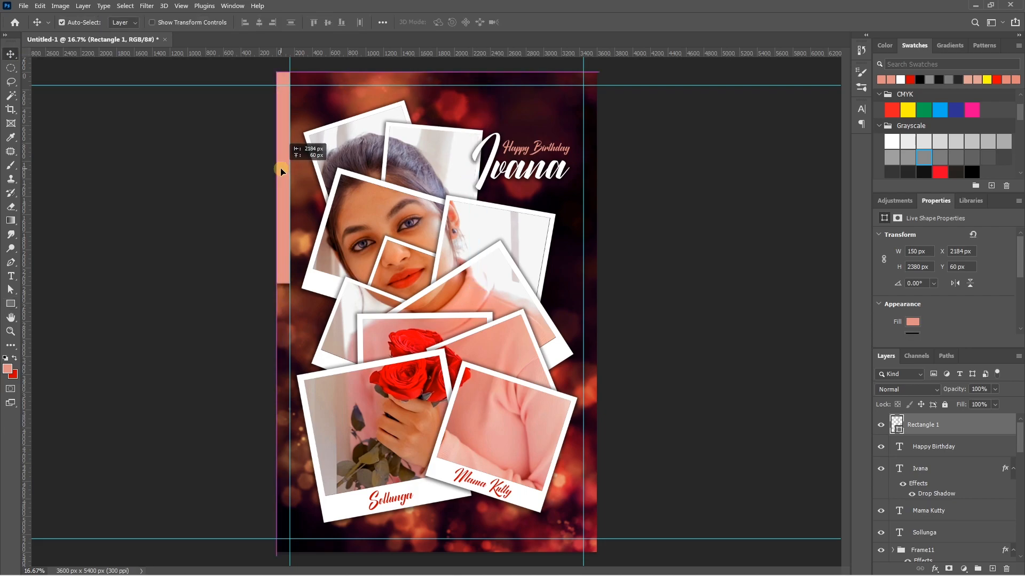
{"action": "key", "text": "ctrl+t"}
{"action": "scroll", "coordinate": [281, 169], "scroll_direction": "down", "scroll_amount": 3}
{"action": "left_click_drag", "start_coordinate": [321, 293], "coordinate": [320, 492]}
{"action": "key", "text": "Return"}
{"action": "left_click_drag", "start_coordinate": [321, 213], "coordinate": [550, 213]}
{"action": "left_click_drag", "start_coordinate": [549, 212], "coordinate": [551, 213]}
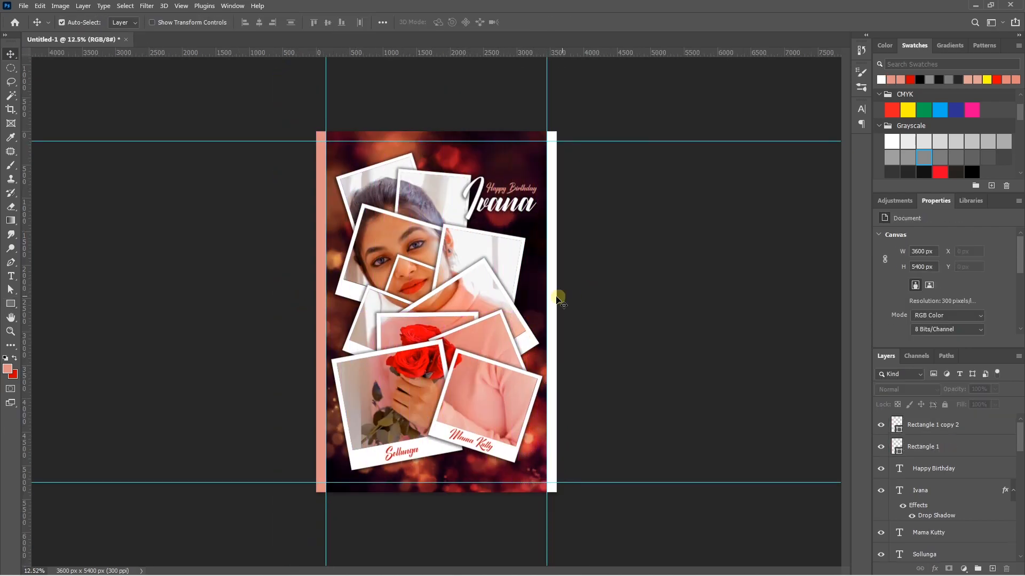
Fill the left edge strip with white and remove its stroke.
{"action": "left_click", "coordinate": [321, 321]}
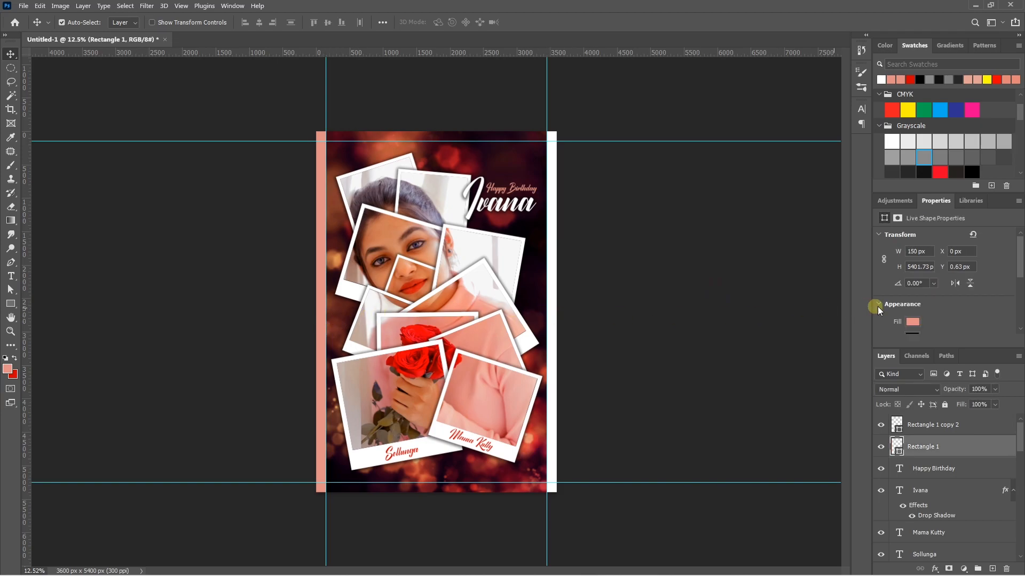
{"action": "left_click", "coordinate": [911, 321]}
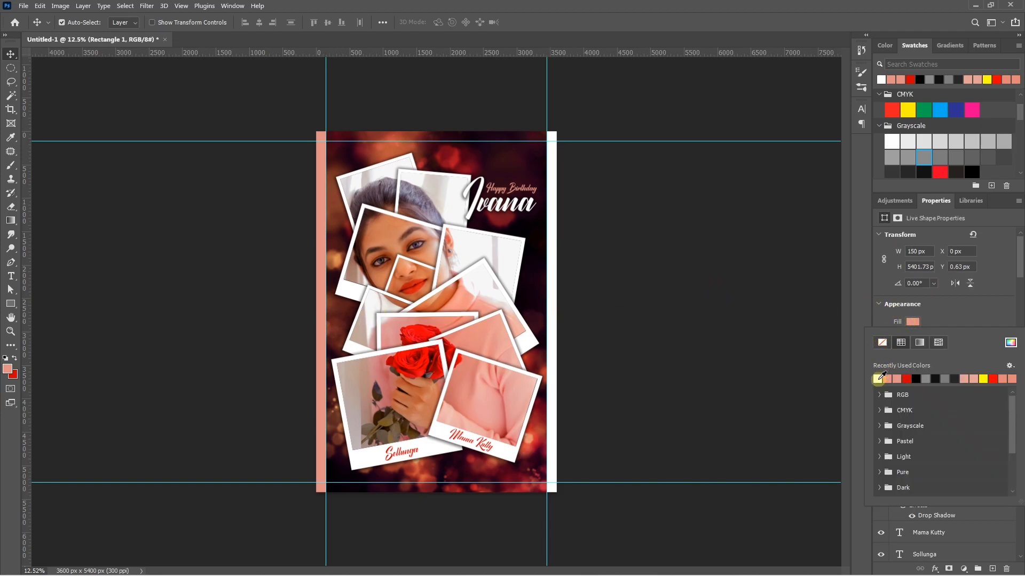
{"action": "left_click", "coordinate": [878, 378]}
{"action": "scroll", "coordinate": [914, 331], "scroll_direction": "down", "scroll_amount": 1}
{"action": "left_click", "coordinate": [911, 320]}
{"action": "left_click", "coordinate": [882, 340]}
Duplicate the white strip rotated -90° along the canvas's top edge and copy it along the bottom edge to complete the border.
{"action": "left_click", "coordinate": [555, 184], "text": "ctrl"}
{"action": "left_click_drag", "start_coordinate": [559, 125], "coordinate": [376, 136]}
{"action": "key", "text": "Return"}
{"action": "left_click_drag", "start_coordinate": [400, 138], "coordinate": [400, 489]}
{"action": "scroll", "coordinate": [405, 483], "scroll_direction": "up", "scroll_amount": 10}
{"action": "left_click", "coordinate": [176, 172]}
{"action": "left_click", "coordinate": [114, 275]}
{"action": "scroll", "coordinate": [115, 275], "scroll_direction": "down", "scroll_amount": 15}
{"action": "left_click", "coordinate": [516, 515]}
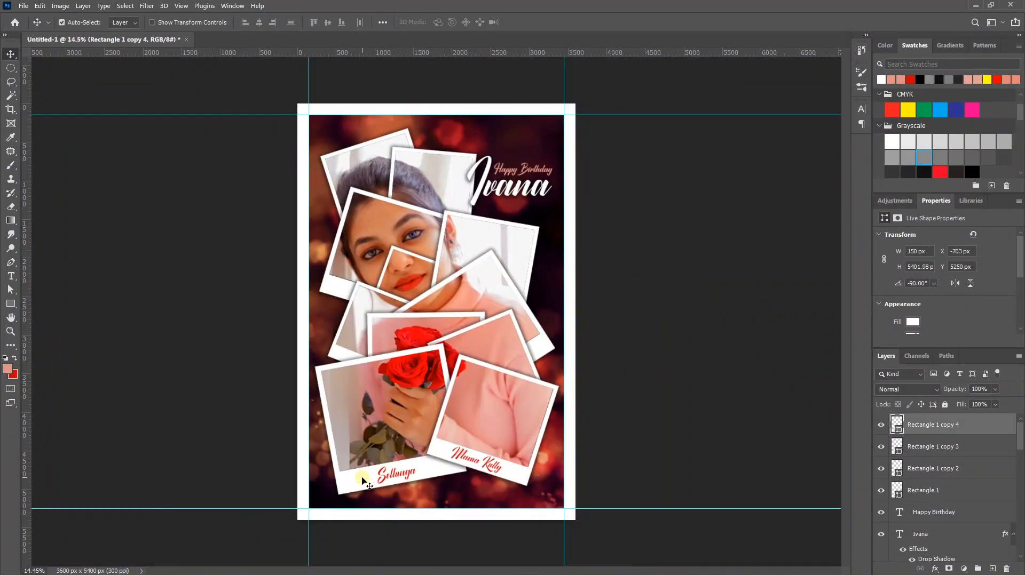
Try recolouring the Rectangle 1 copy border of the lower-left frame by filling it with salmon pink and then yellow.
{"action": "left_click", "coordinate": [362, 479]}
{"action": "scroll", "coordinate": [880, 540], "scroll_direction": "down", "scroll_amount": 2}
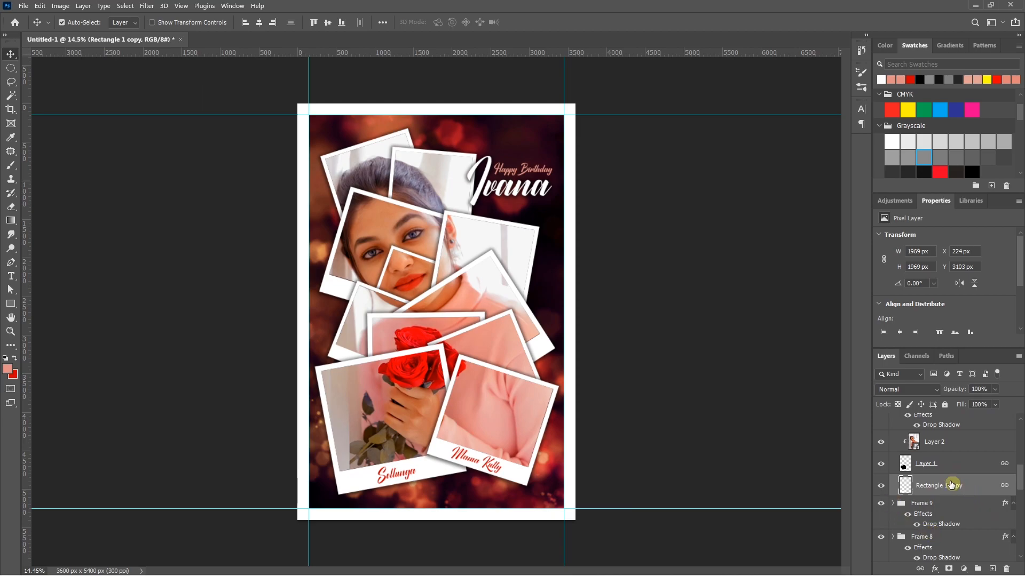
{"action": "left_click", "coordinate": [906, 490], "text": "ctrl"}
{"action": "left_click", "coordinate": [5, 358]}
{"action": "left_click", "coordinate": [6, 370]}
{"action": "left_click", "coordinate": [346, 212]}
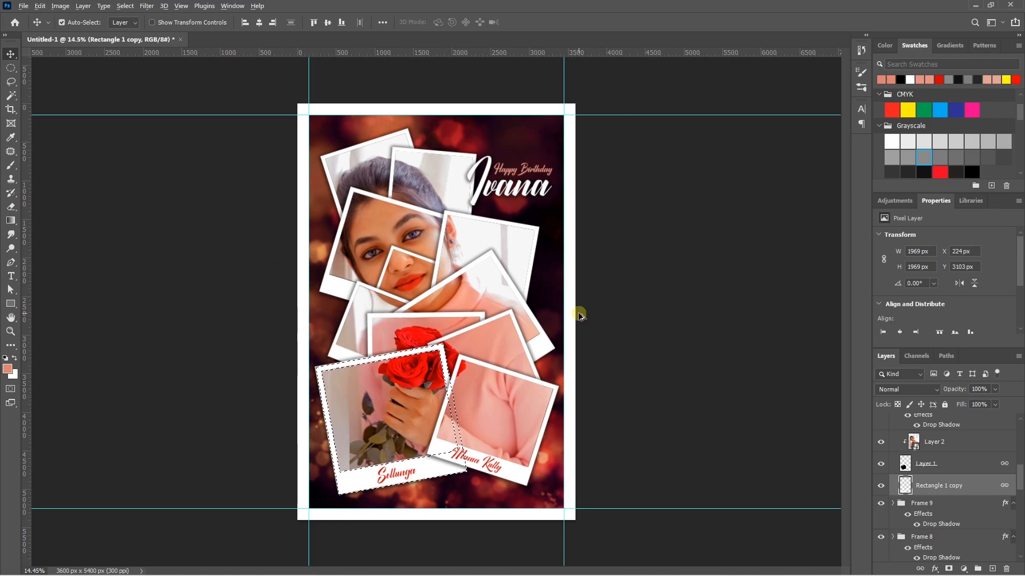
{"action": "key", "text": "alt+BackSpace"}
{"action": "key", "text": "ctrl+d"}
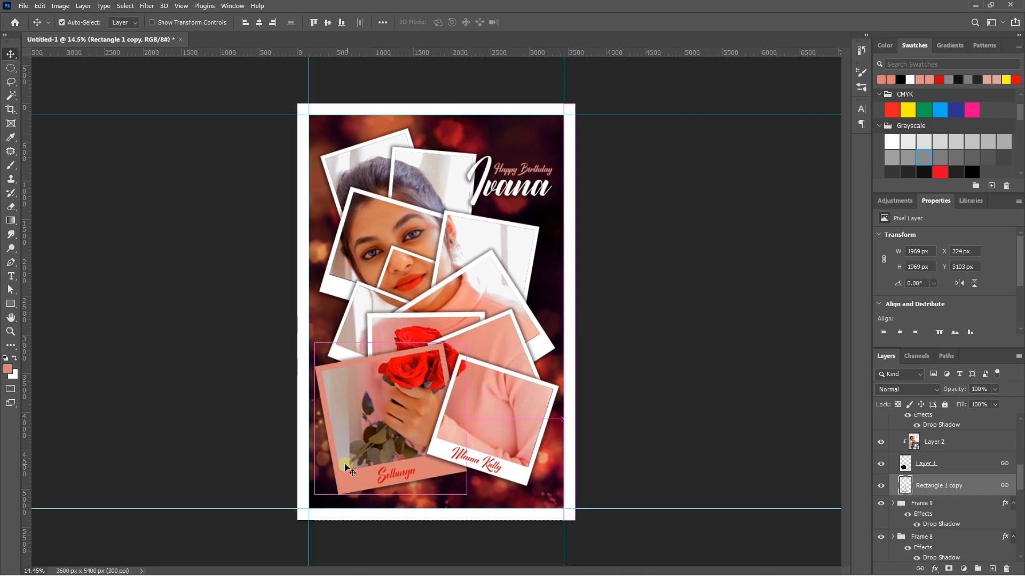
{"action": "left_click", "coordinate": [908, 109]}
{"action": "key", "text": "alt+shift+BackSpace"}
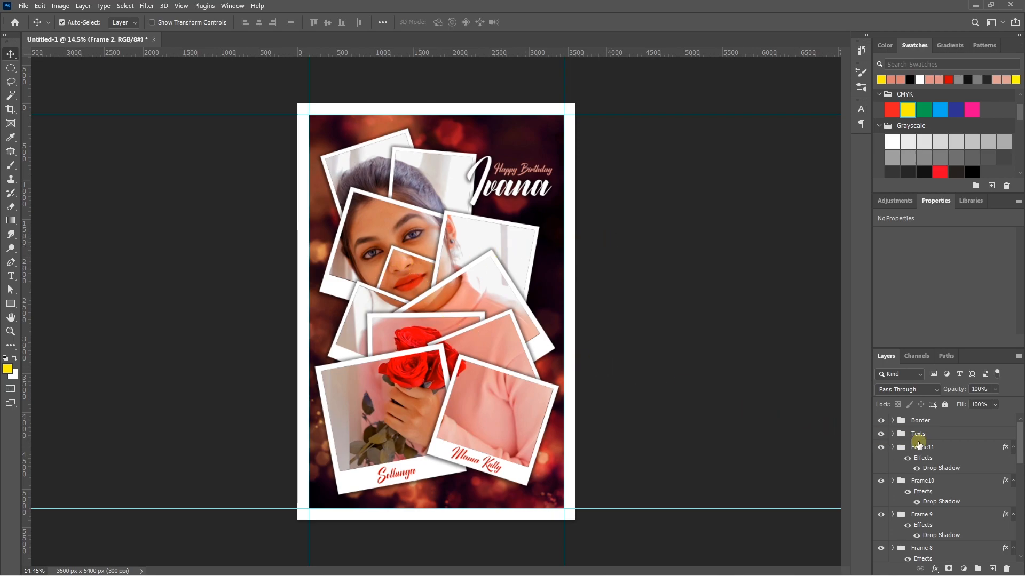
Open the Layer 2 smart object in Frame11, place the blue-sari portrait and scale it to about 175% to cover the canvas.
{"action": "left_click", "coordinate": [893, 448]}
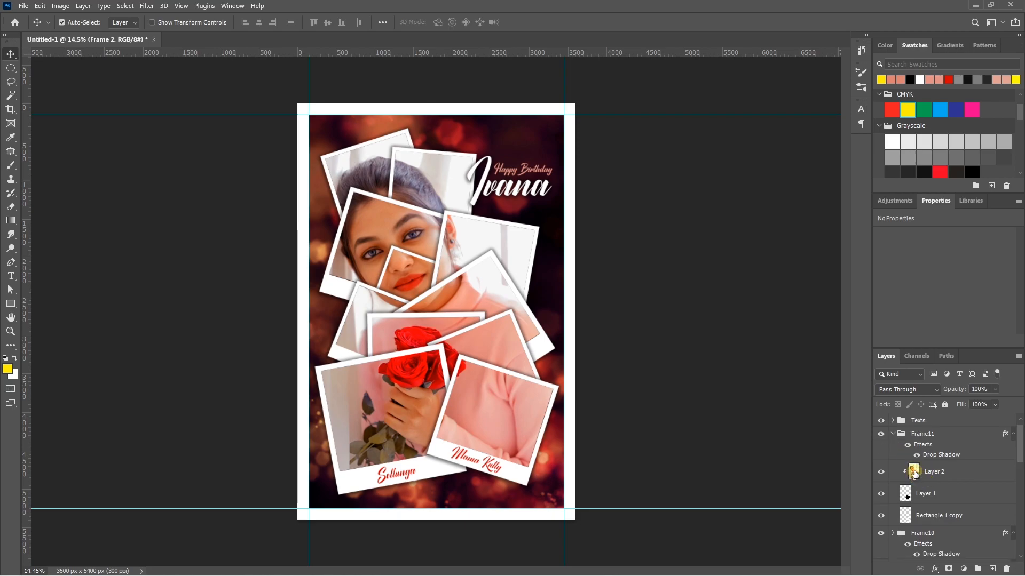
{"action": "double_click", "coordinate": [913, 473]}
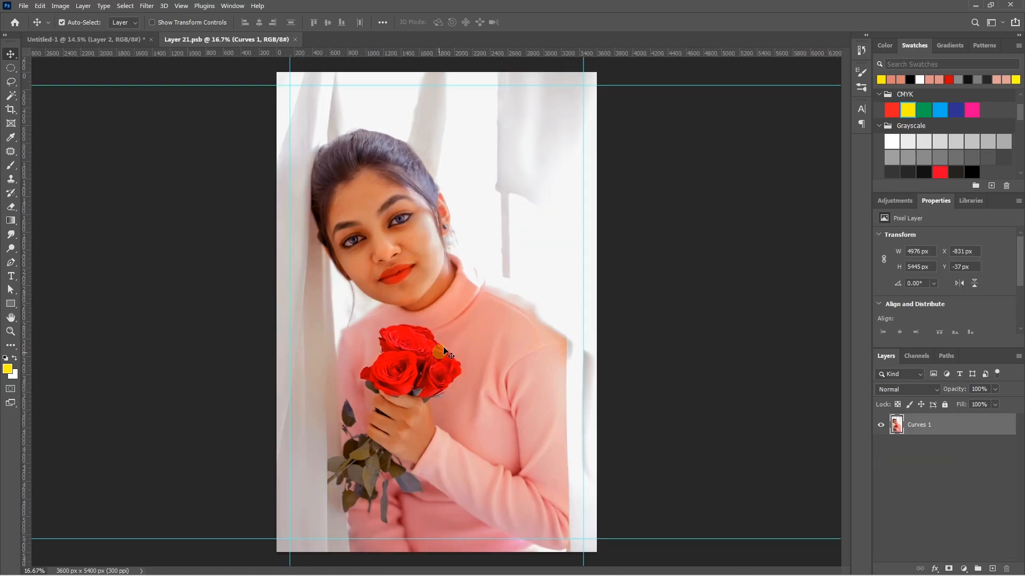
{"action": "left_click", "coordinate": [439, 568]}
{"action": "left_click_drag", "start_coordinate": [832, 169], "coordinate": [362, 216]}
{"action": "left_click_drag", "start_coordinate": [509, 362], "coordinate": [686, 575]}
{"action": "scroll", "coordinate": [525, 248], "scroll_direction": "down", "scroll_amount": 2}
{"action": "left_click_drag", "start_coordinate": [526, 248], "coordinate": [470, 222]}
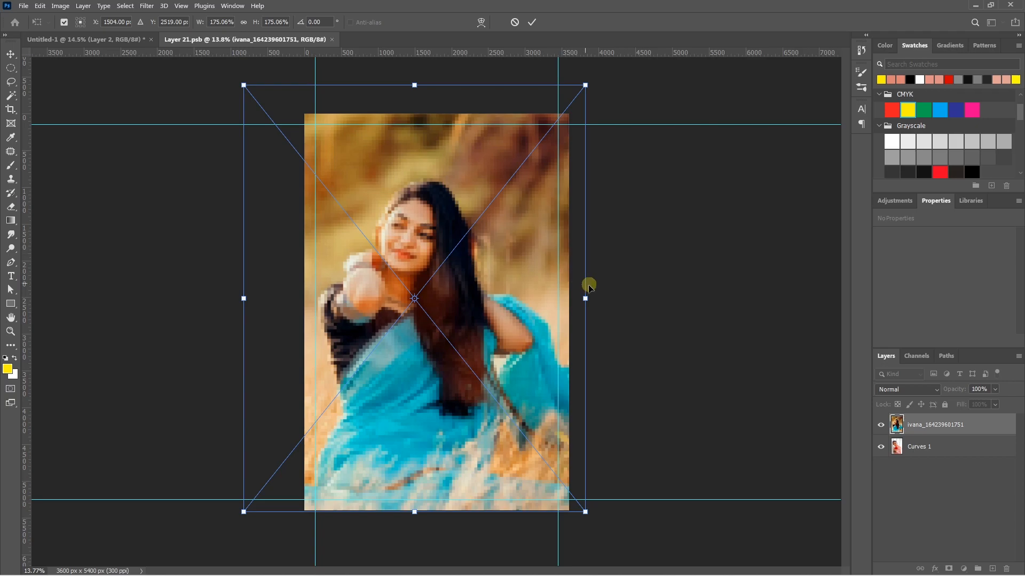
{"action": "key", "text": "Return"}
Rasterize the placed portrait layer, then save and close the smart object to update all frames.
{"action": "right_click", "coordinate": [920, 423]}
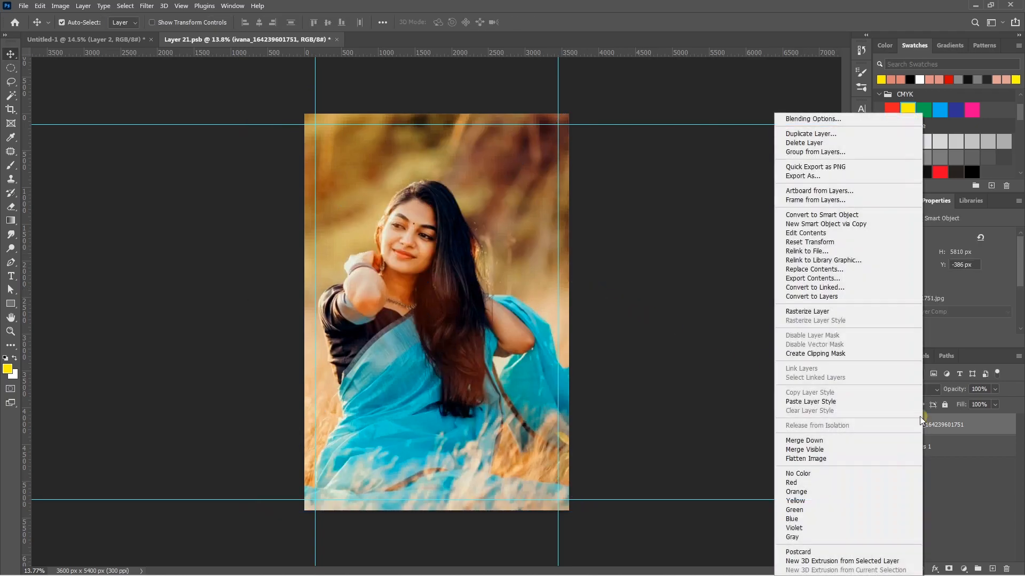
{"action": "left_click", "coordinate": [835, 314]}
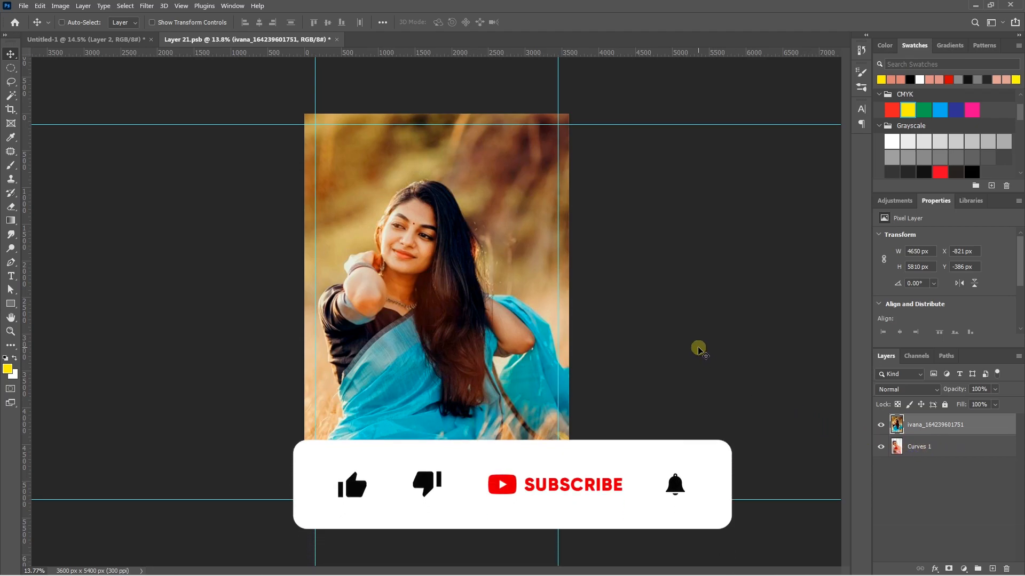
{"action": "key", "text": "ctrl+s"}
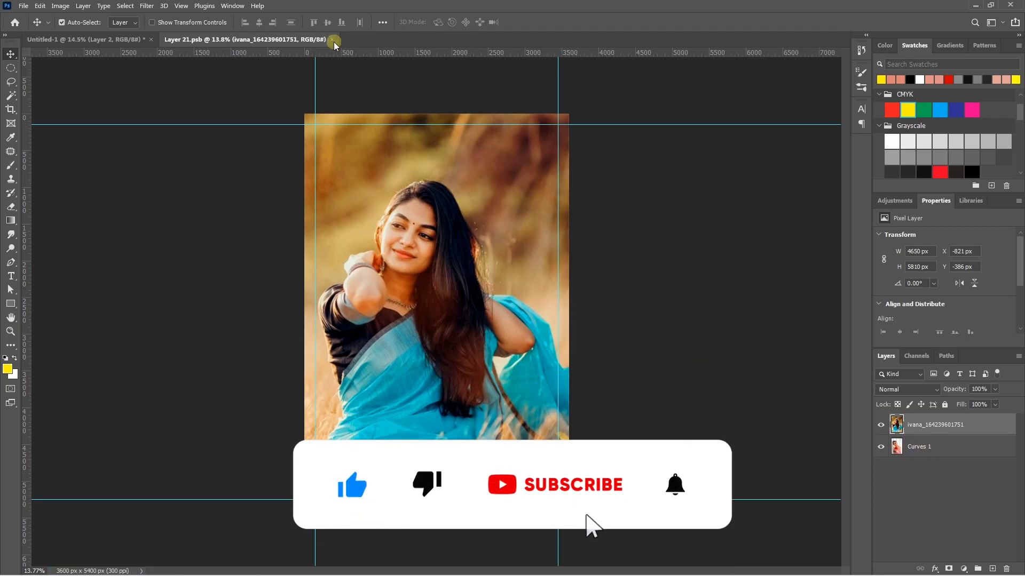
{"action": "left_click", "coordinate": [333, 45]}
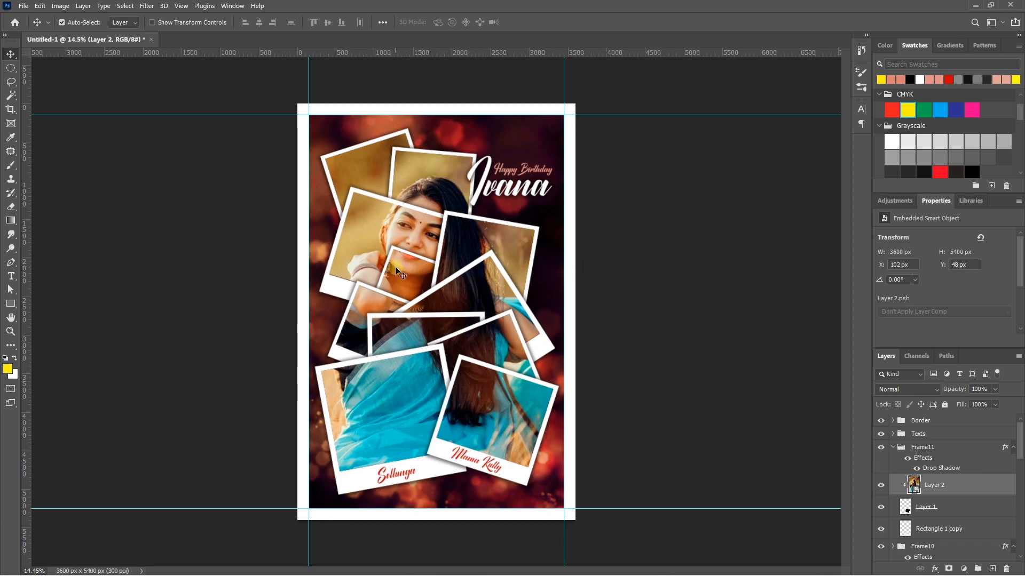
Try rotating Frame 4's linked photo and border layers about -16° and shifting them slightly down and to the left.
{"action": "left_click", "coordinate": [412, 272]}
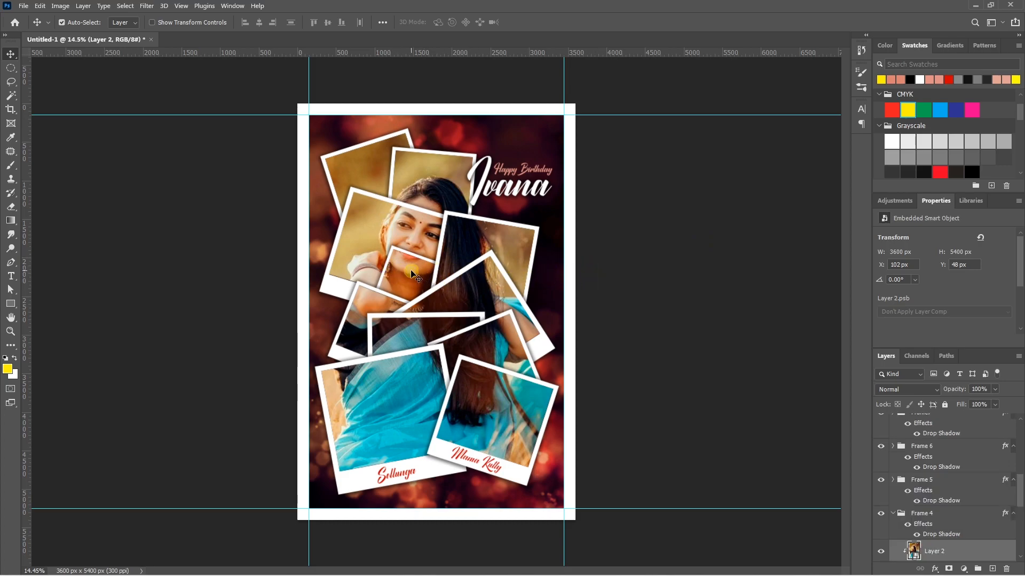
{"action": "scroll", "coordinate": [946, 488], "scroll_direction": "down", "scroll_amount": 3}
{"action": "left_click", "coordinate": [934, 521]}
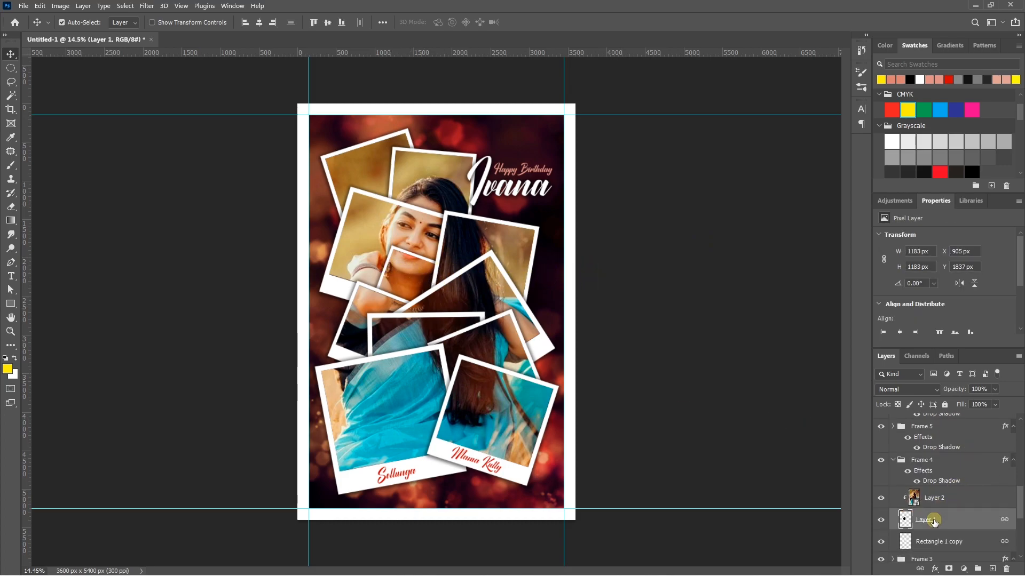
{"action": "key", "text": "ctrl+t"}
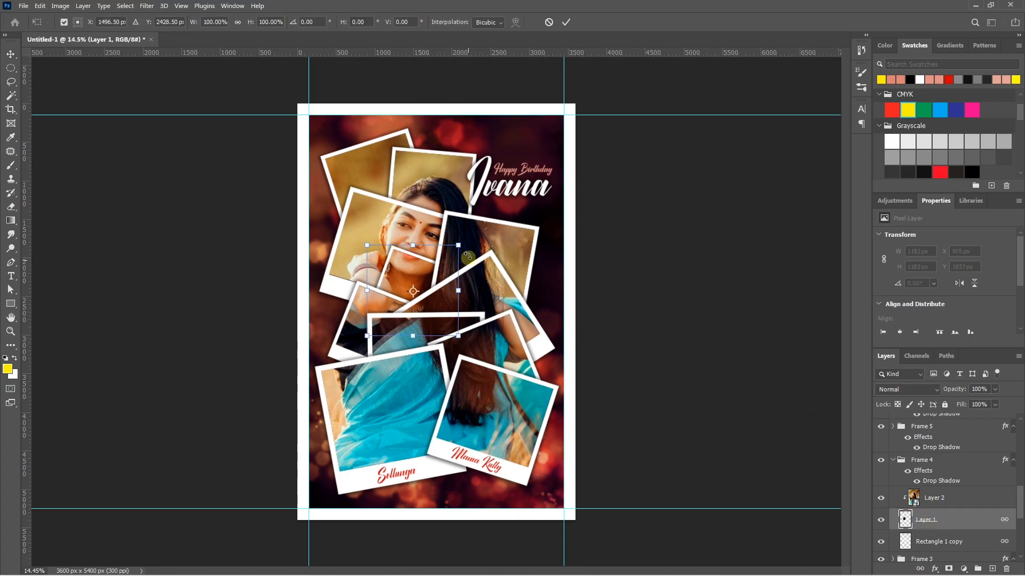
{"action": "left_click_drag", "start_coordinate": [465, 244], "coordinate": [454, 234]}
{"action": "left_click_drag", "start_coordinate": [425, 275], "coordinate": [420, 285]}
{"action": "left_click_drag", "start_coordinate": [454, 234], "coordinate": [458, 237]}
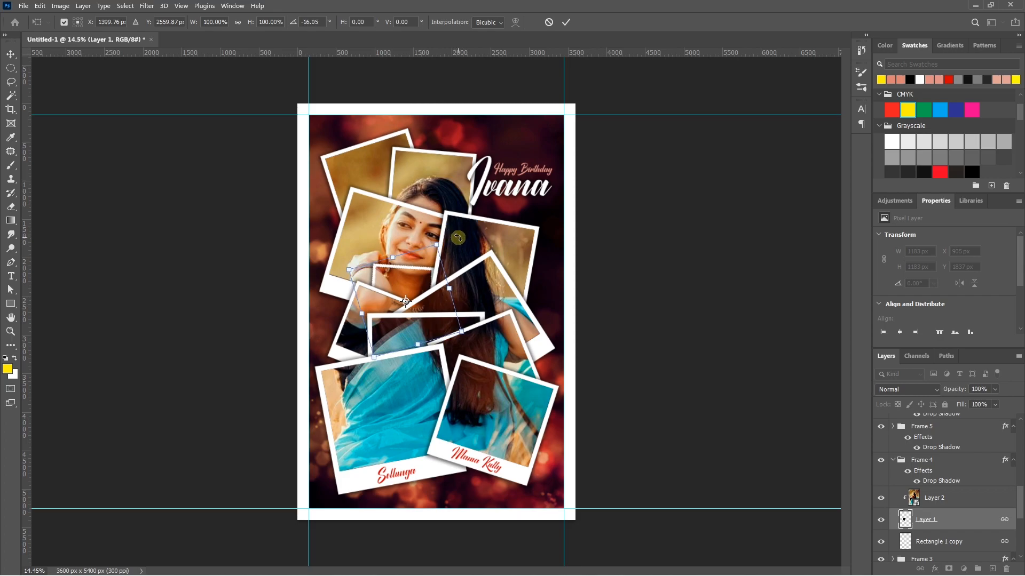
{"action": "key", "text": "Return"}
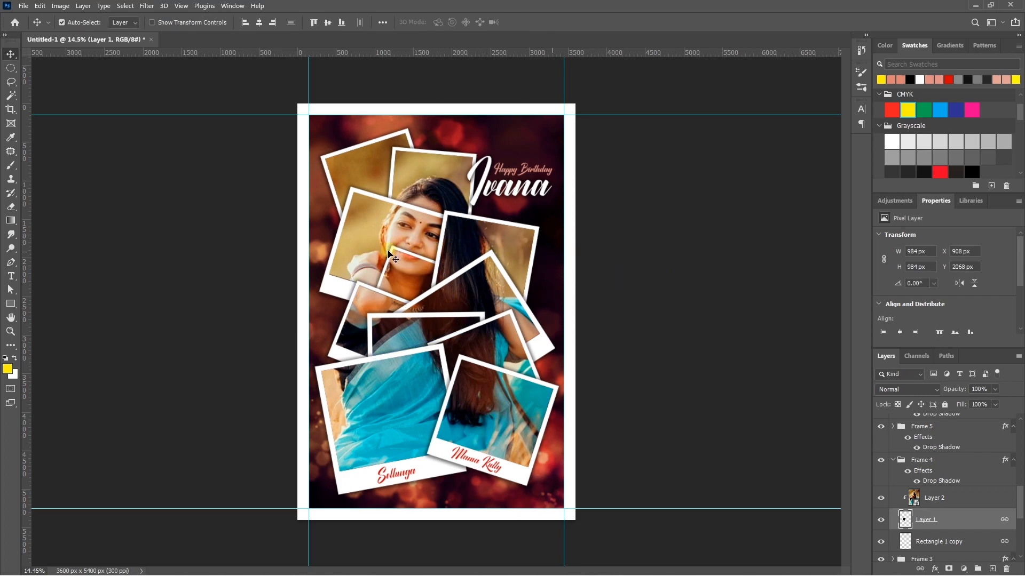